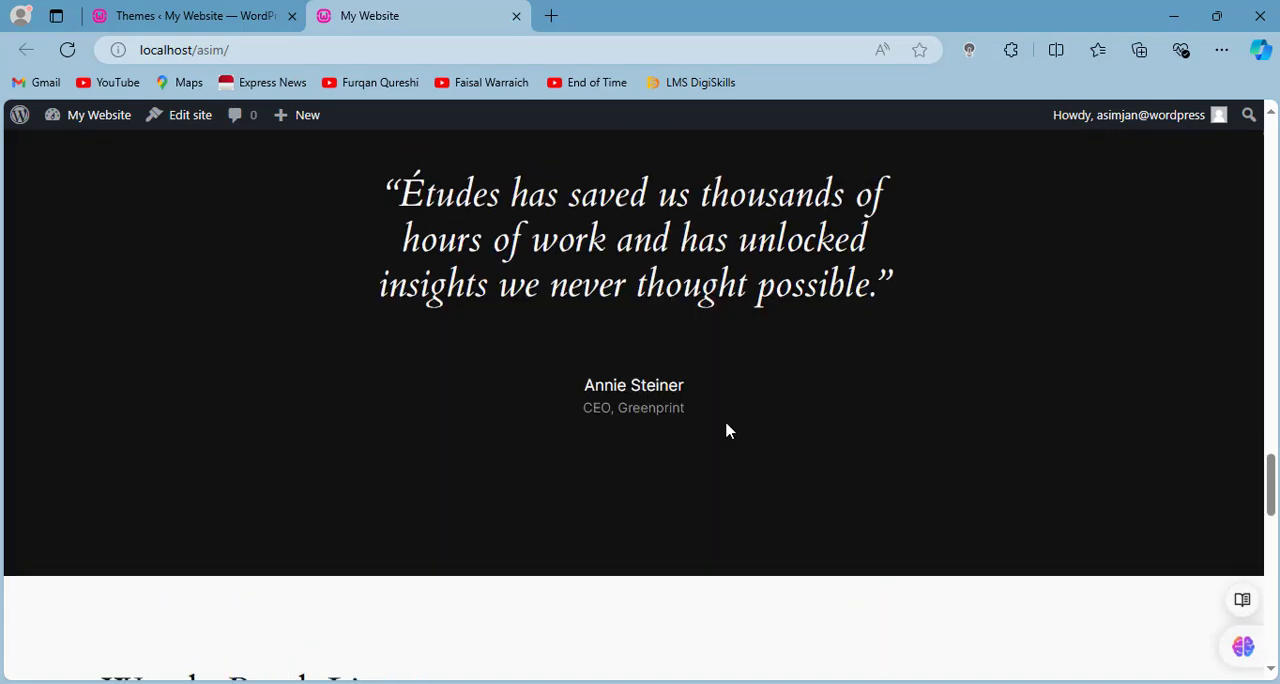
- Search the plugin directory for "elementor", then install and activate the Elementor Website Builder plugin
left_click(163, 12)
left_click(60, 445)
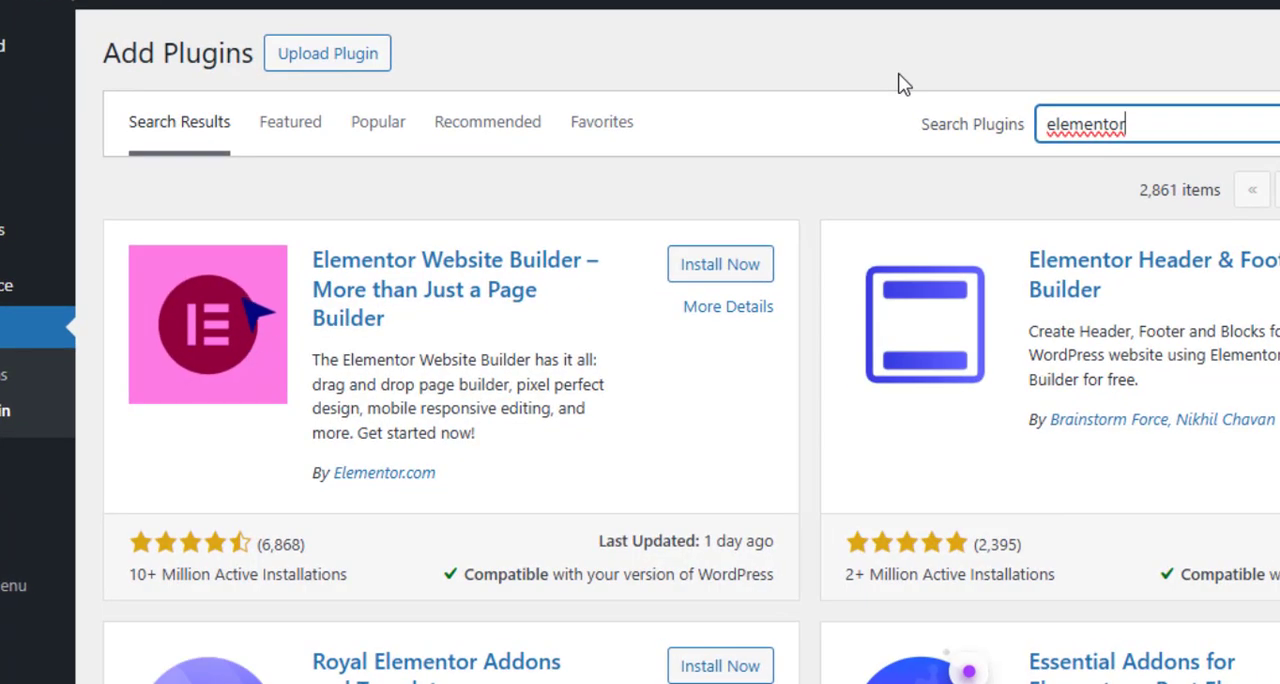
left_click(716, 266)
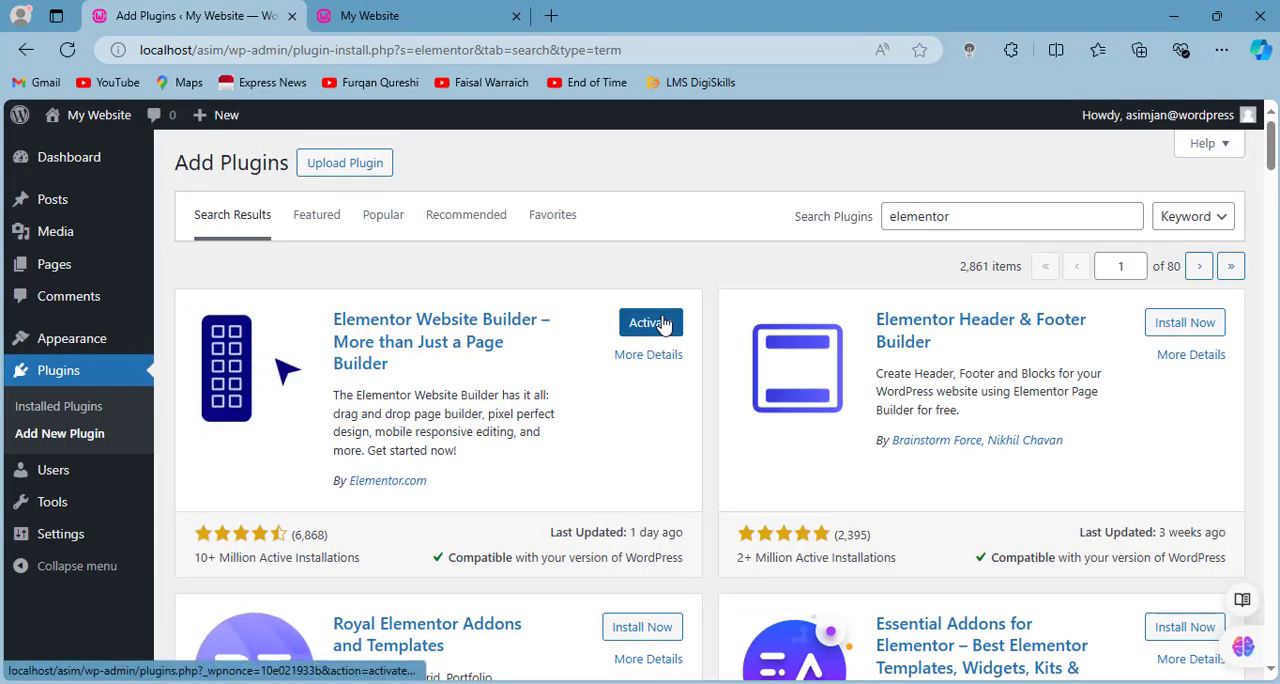
left_click(662, 323)
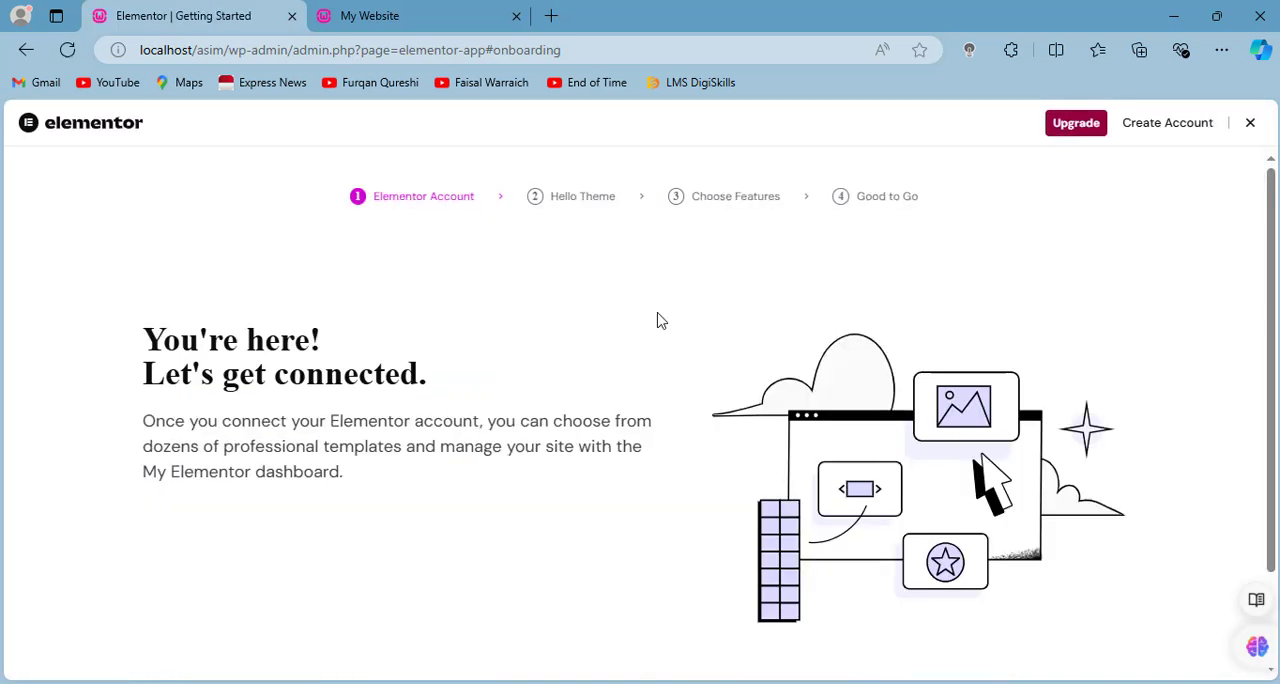
- Exit the Elementor onboarding wizard and return to the WordPress dashboard
scroll(457, 446, "down", 2)
scroll(457, 450, "up", 2)
left_click(1250, 124)
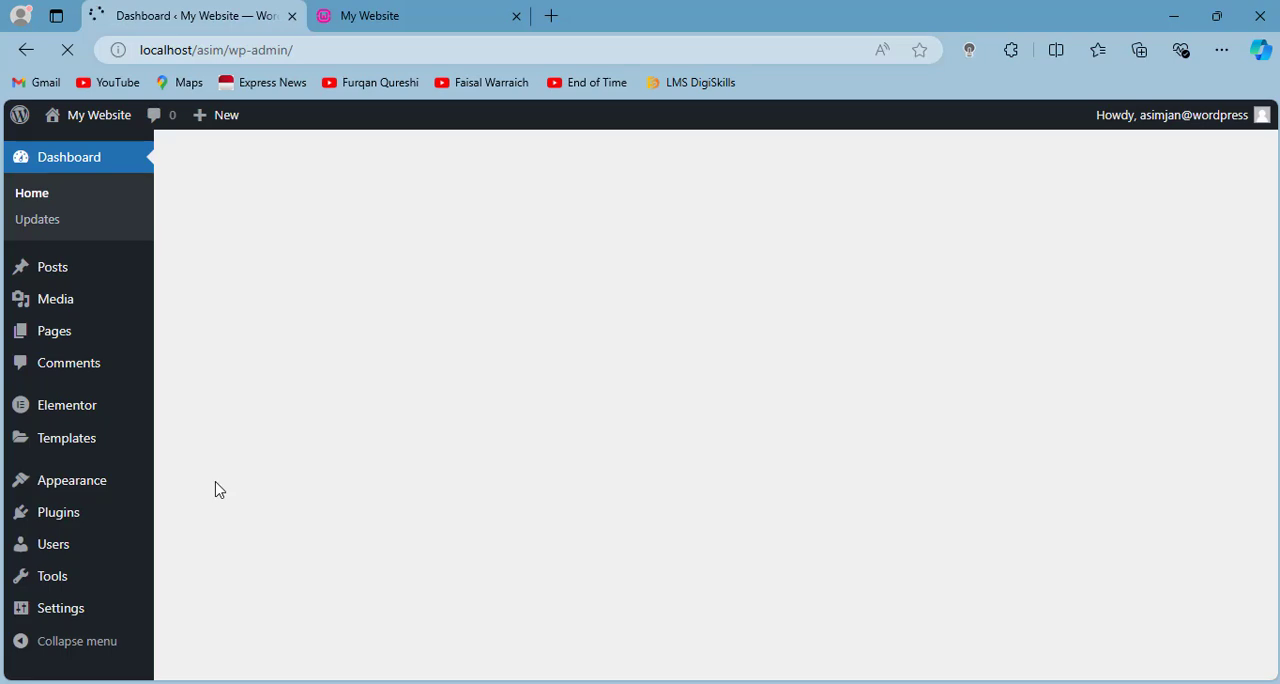
left_click(400, 16)
left_click(212, 10)
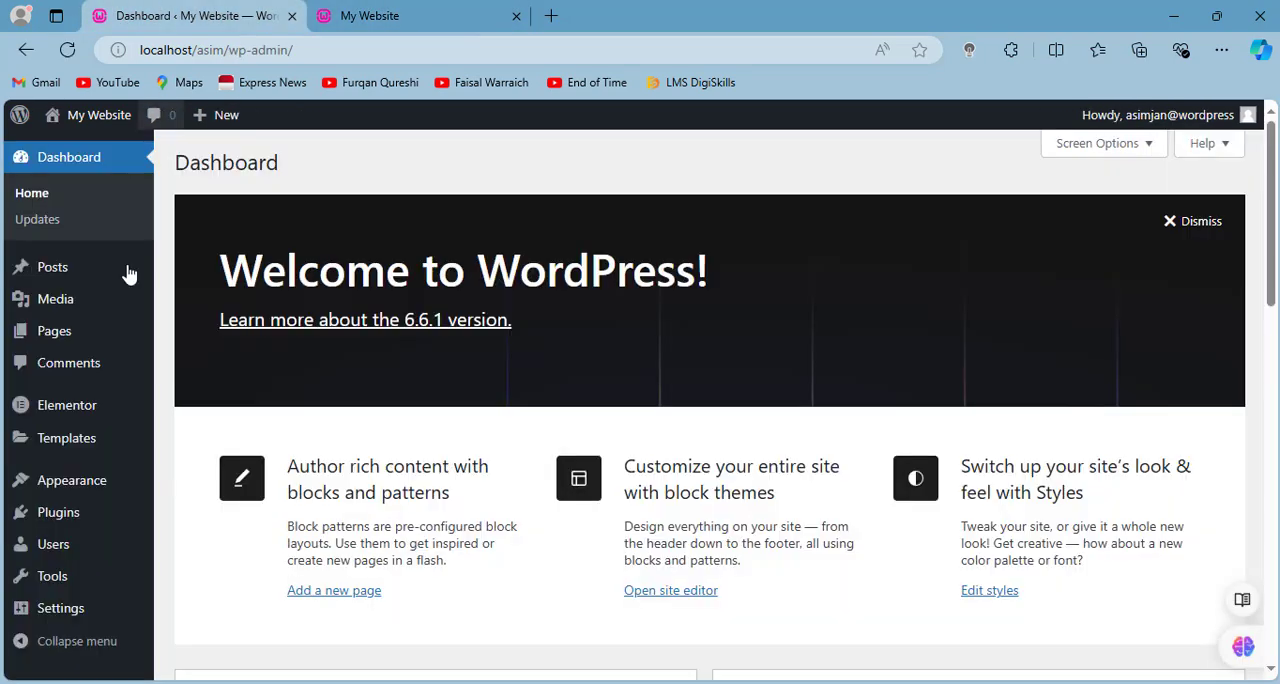
- Add a new page titled "Home" and publish it
mouse_move(75, 335)
left_click(180, 336)
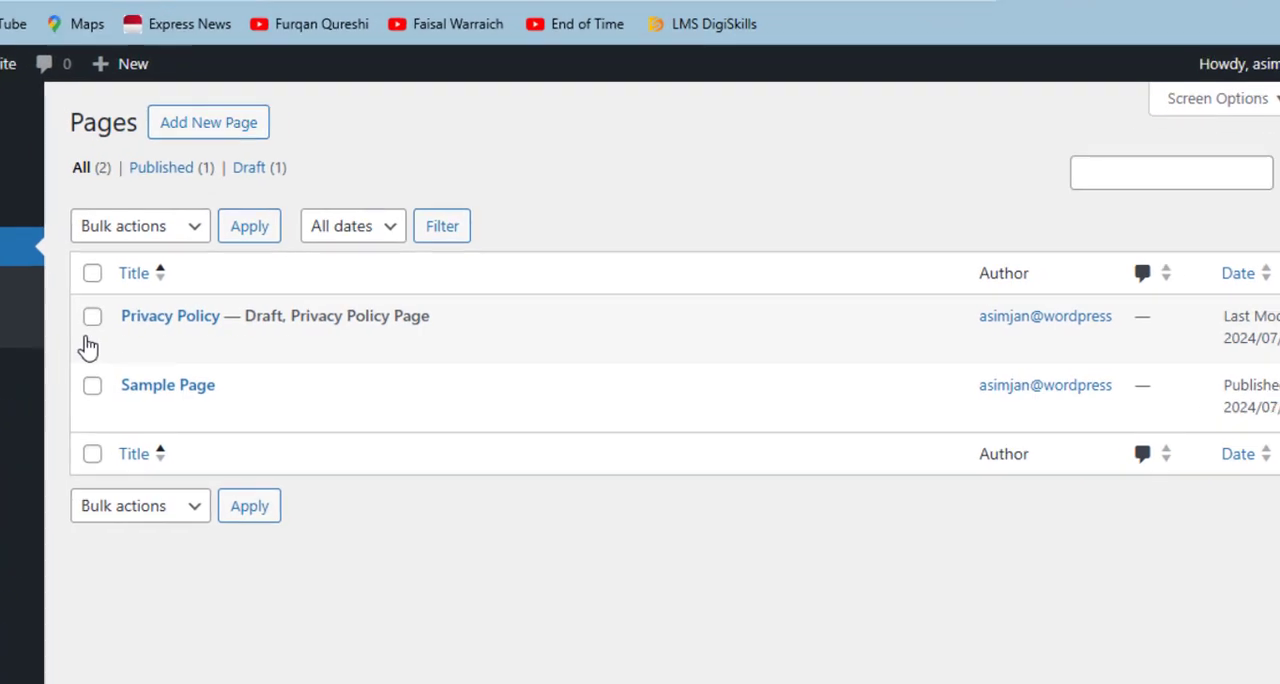
mouse_move(147, 403)
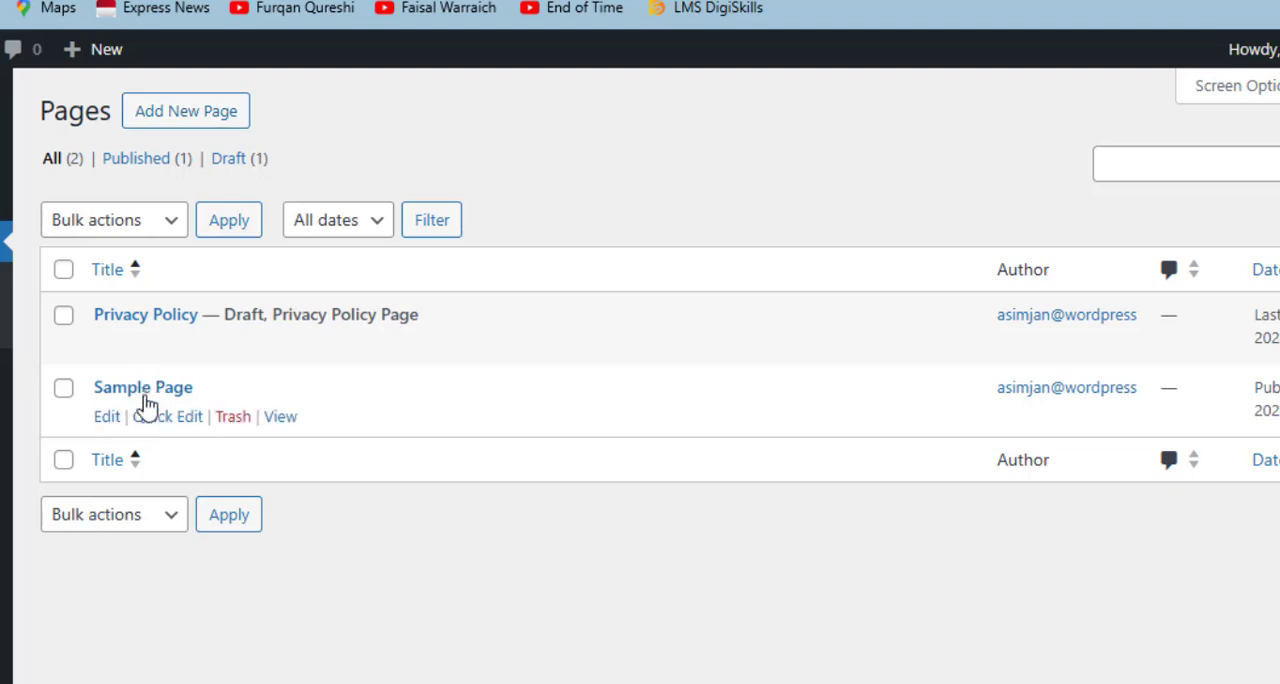
left_click(192, 138)
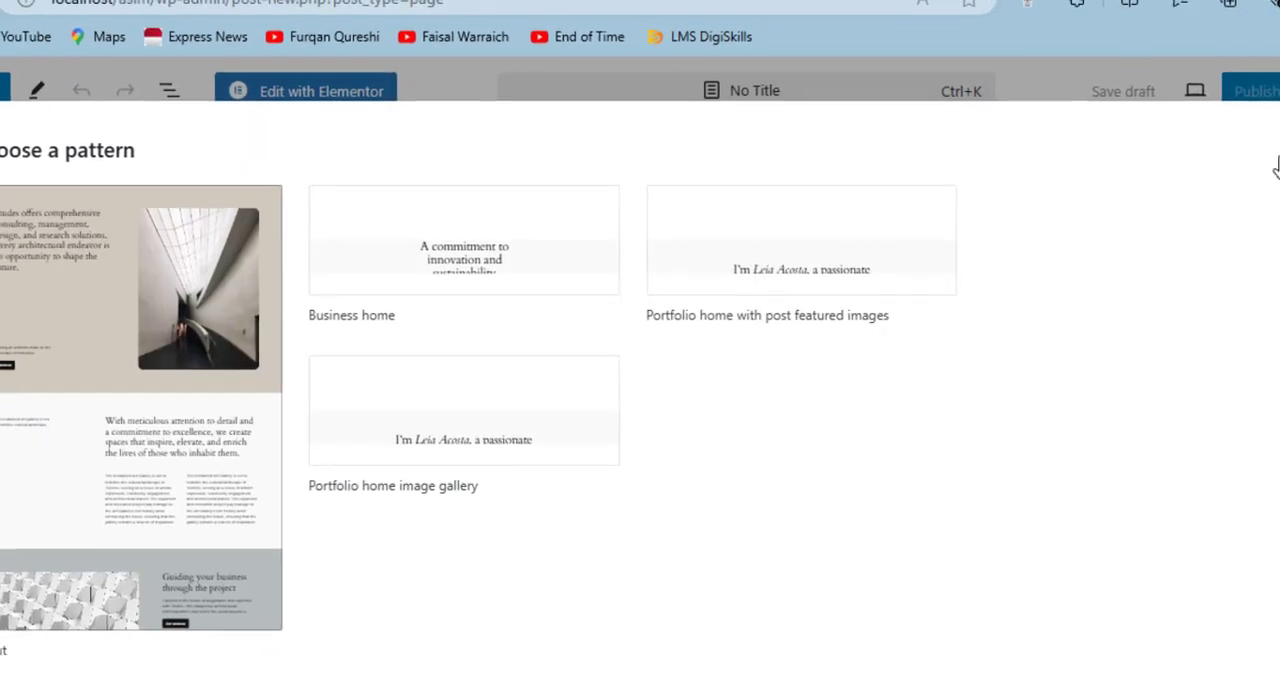
left_click(1276, 166)
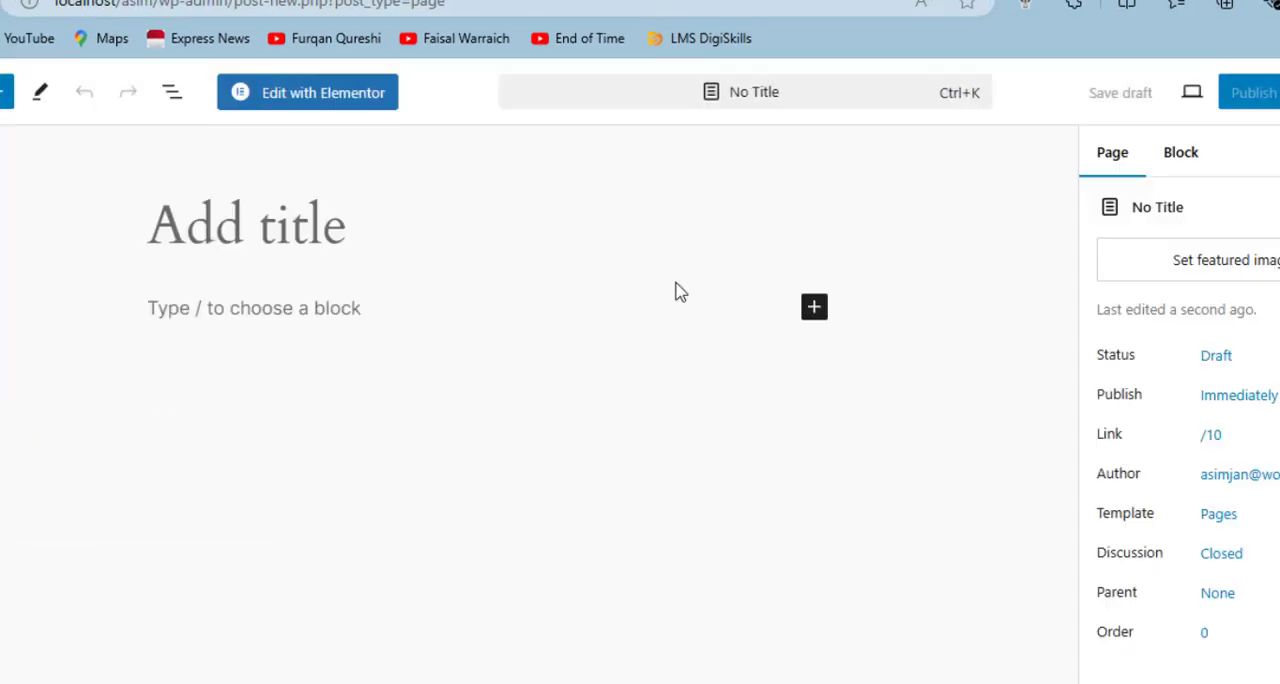
type("Home")
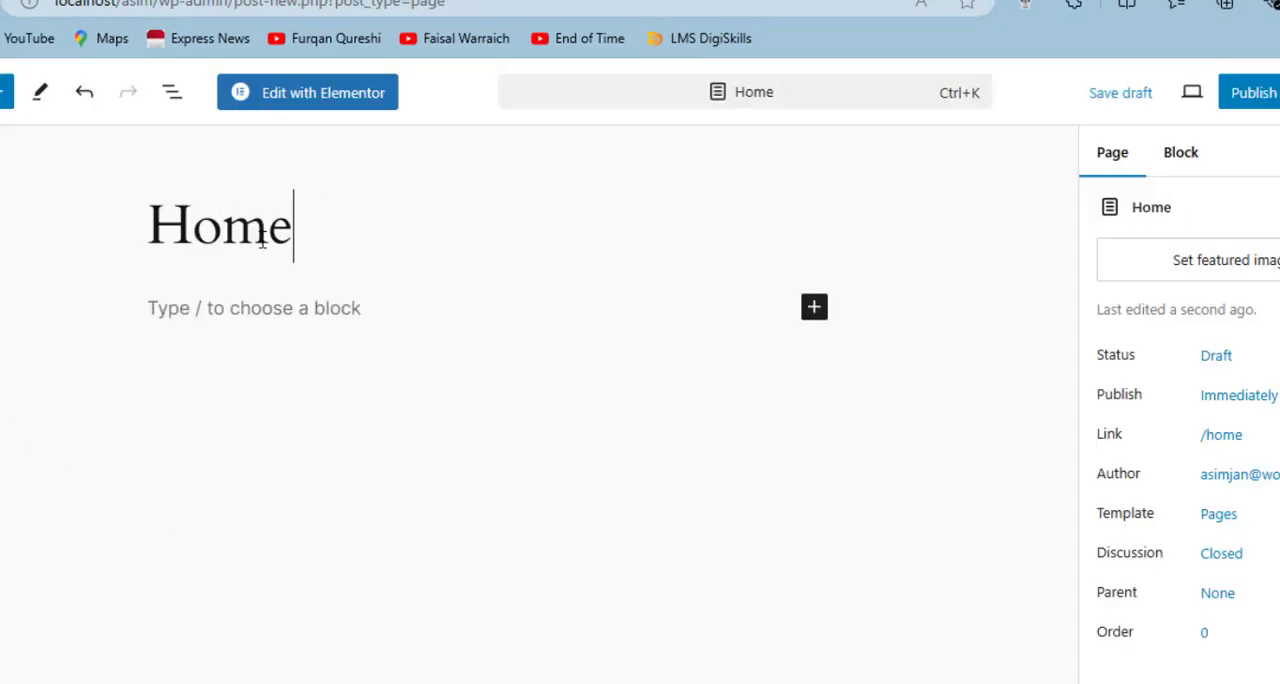
left_click(1229, 112)
left_click(1220, 102)
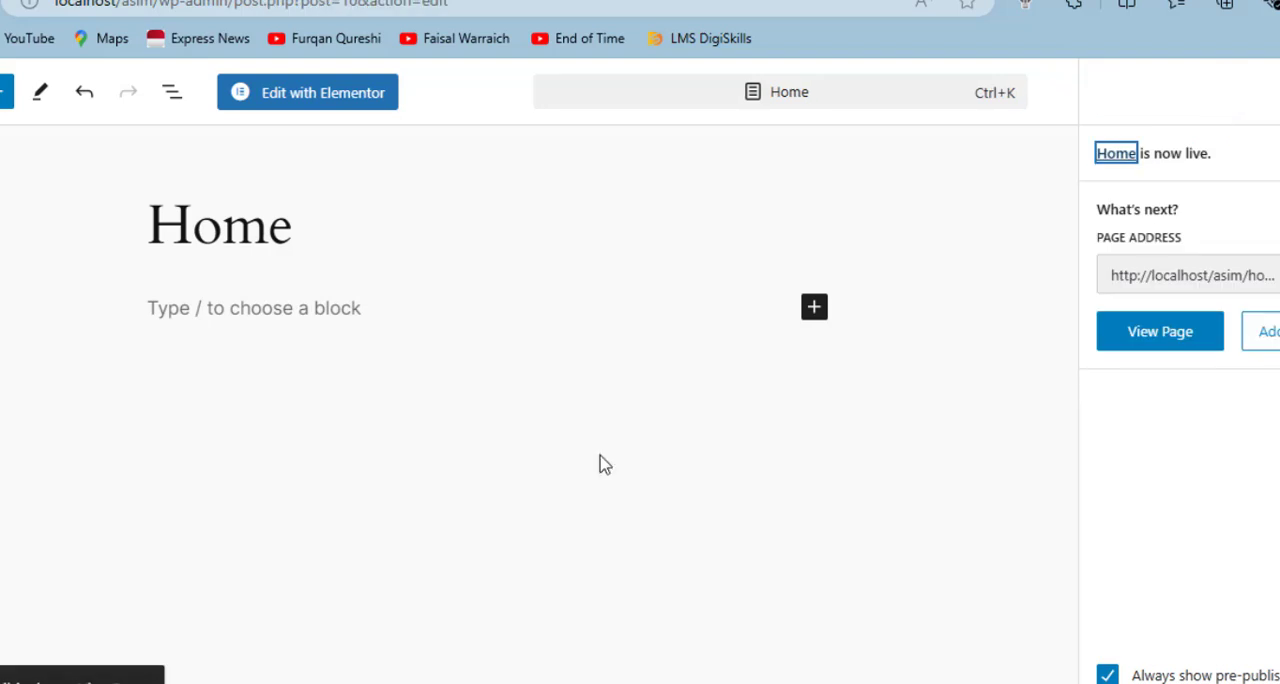
left_click(11, 93)
scroll(120, 472, "down", 3)
scroll(120, 472, "up", 7)
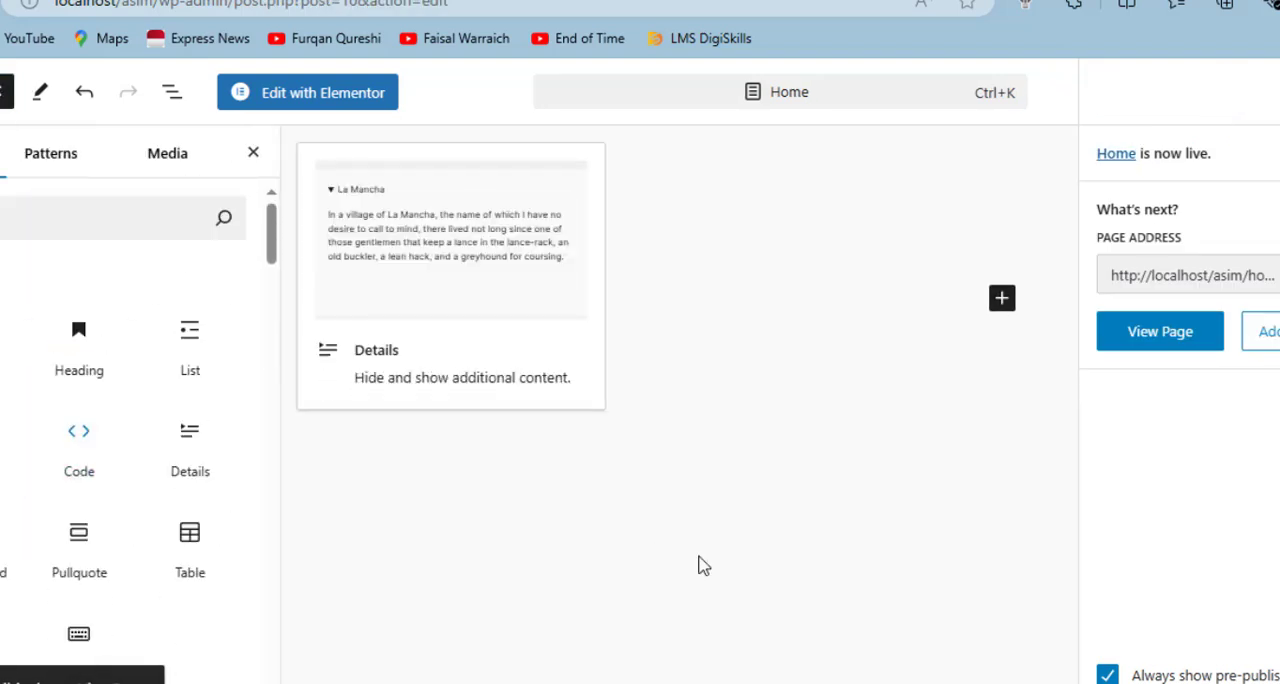
left_click(694, 566)
- Leave the Home page editor, then create and publish a new page titled "About"
left_click(1279, 92)
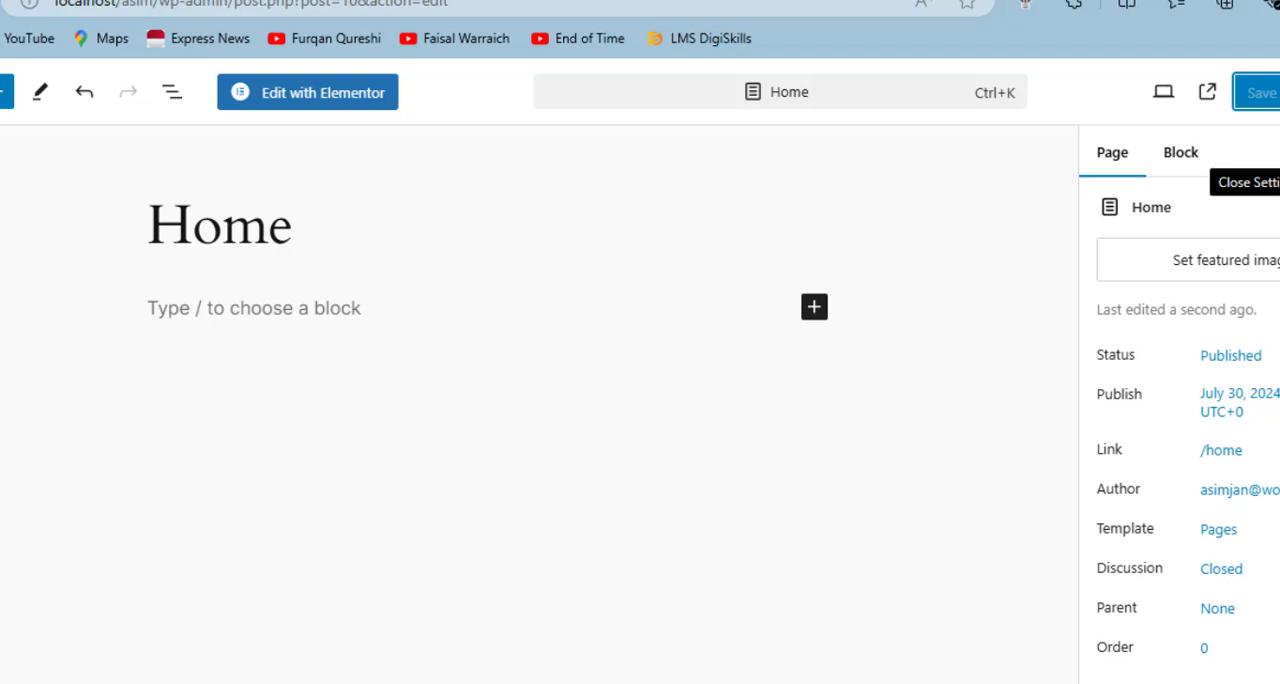
left_click(1279, 152)
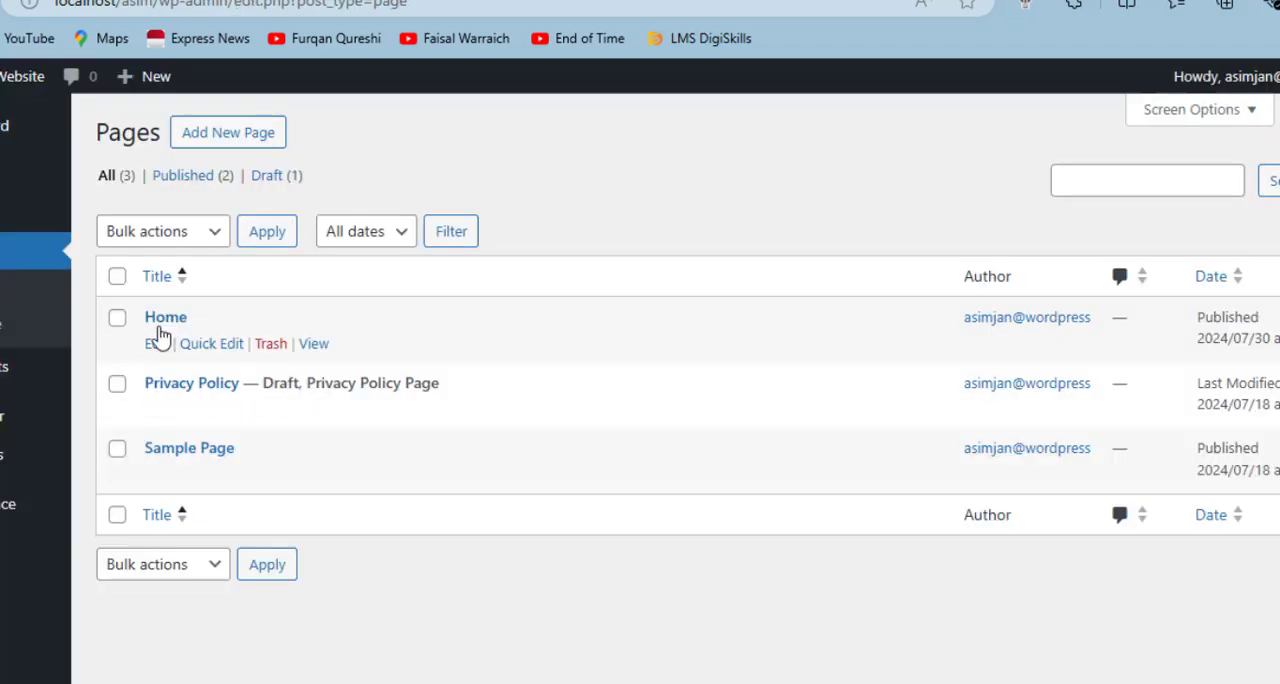
left_click(1, 324)
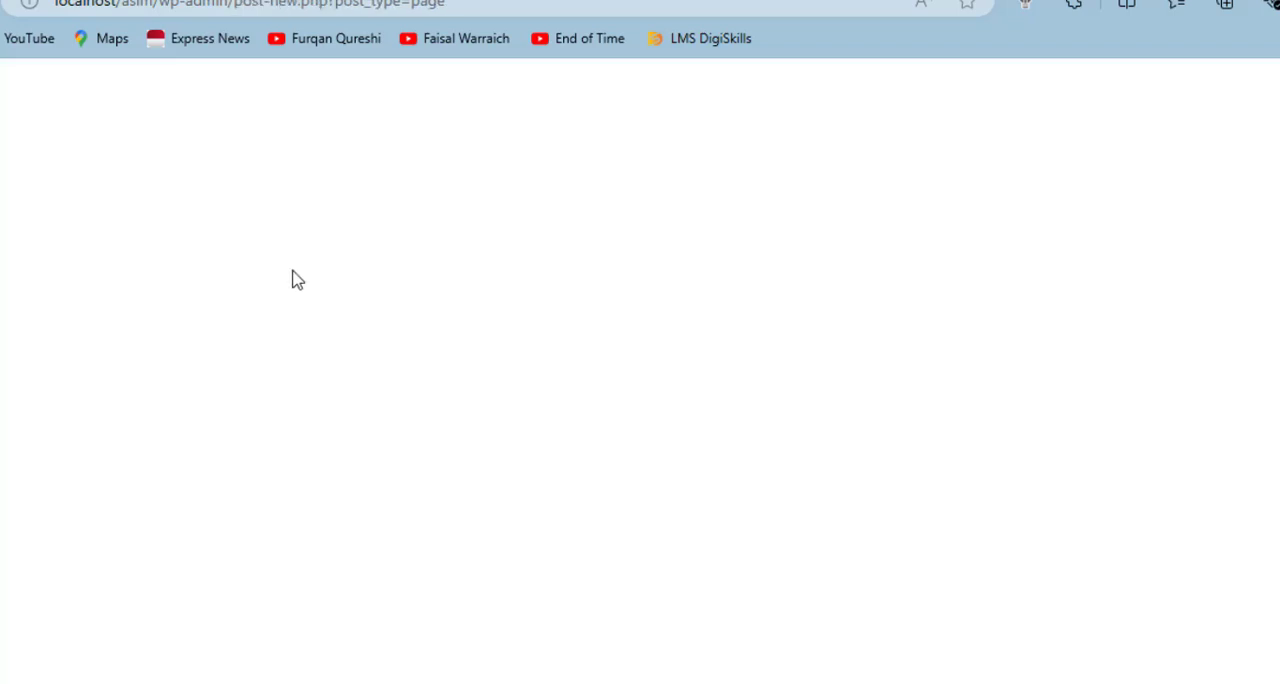
key("Escape")
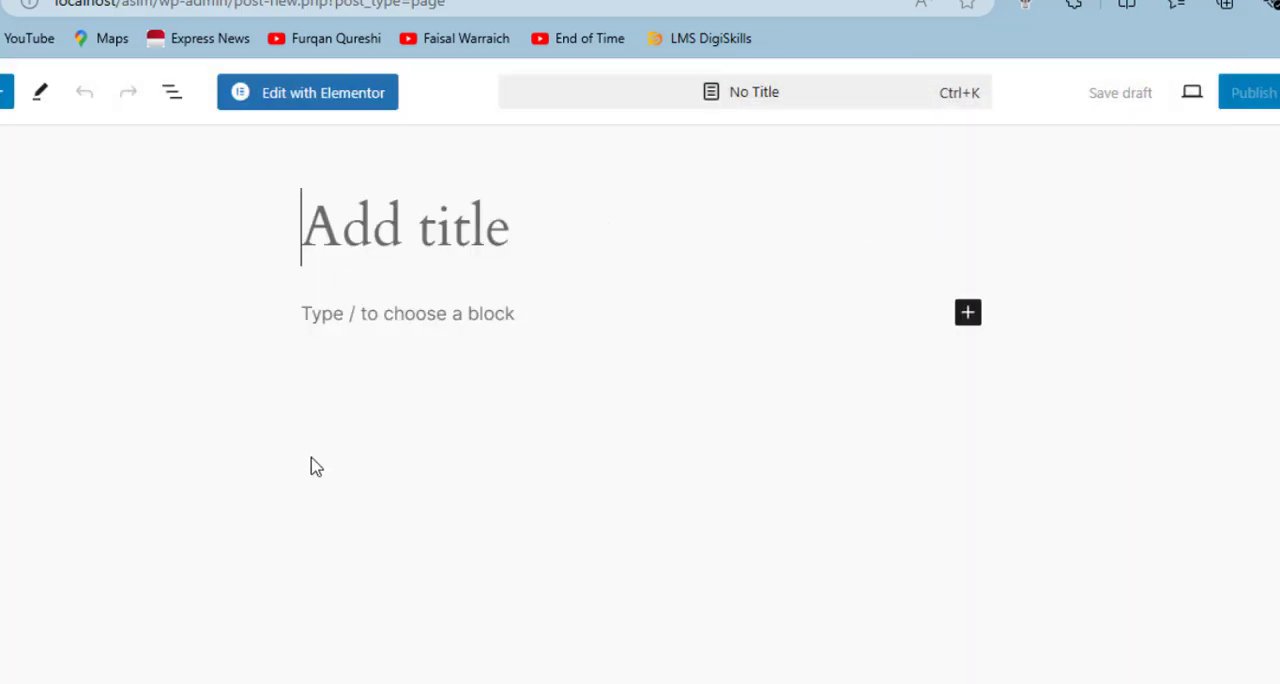
type("About")
left_click(1250, 93)
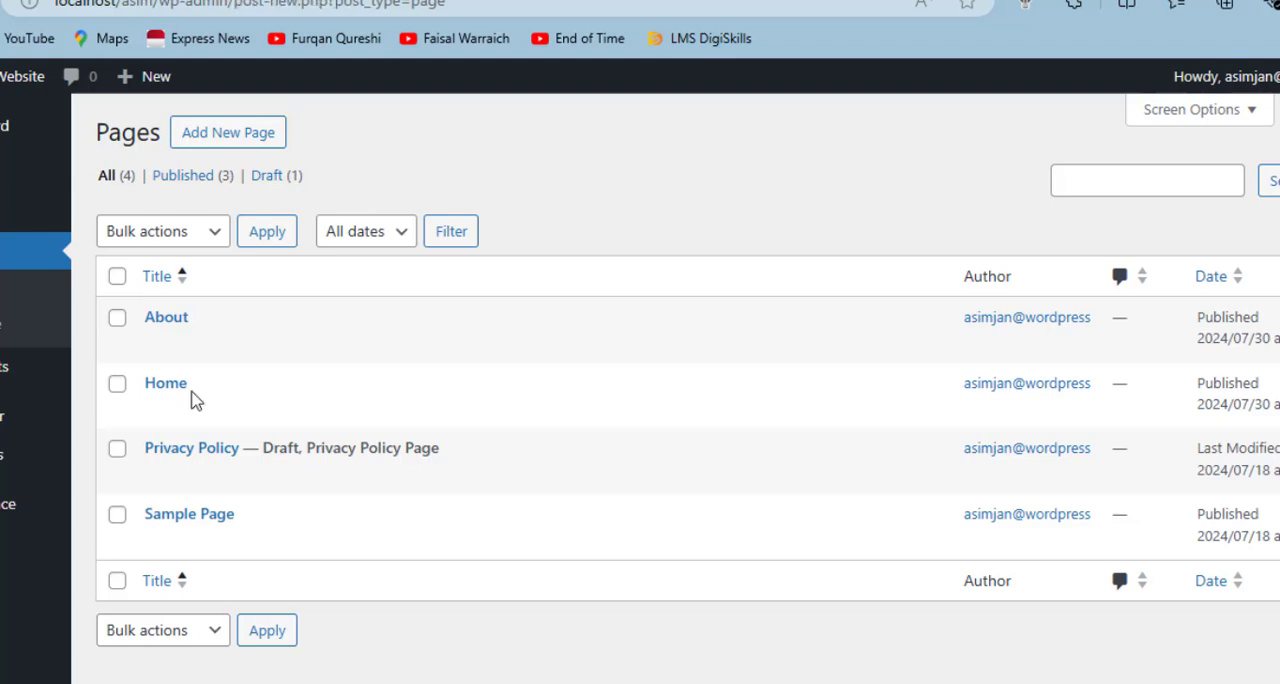
- Create another page titled "Services" and publish it
key("Escape")
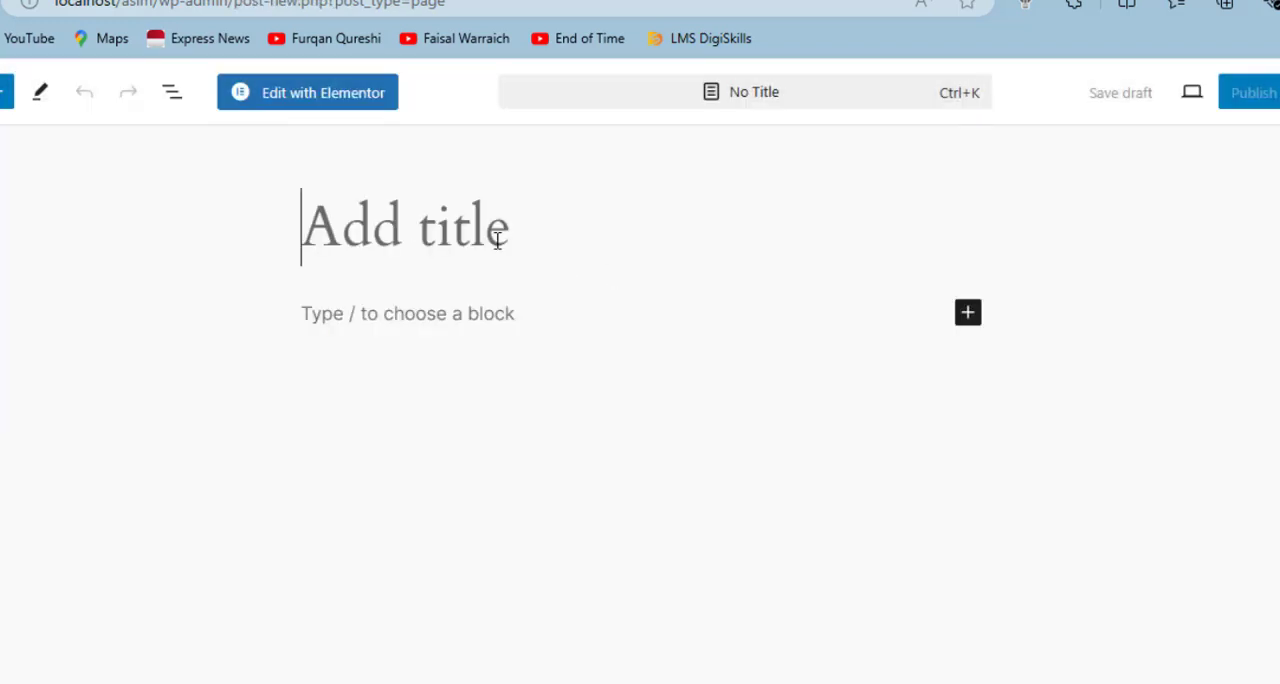
type("Services")
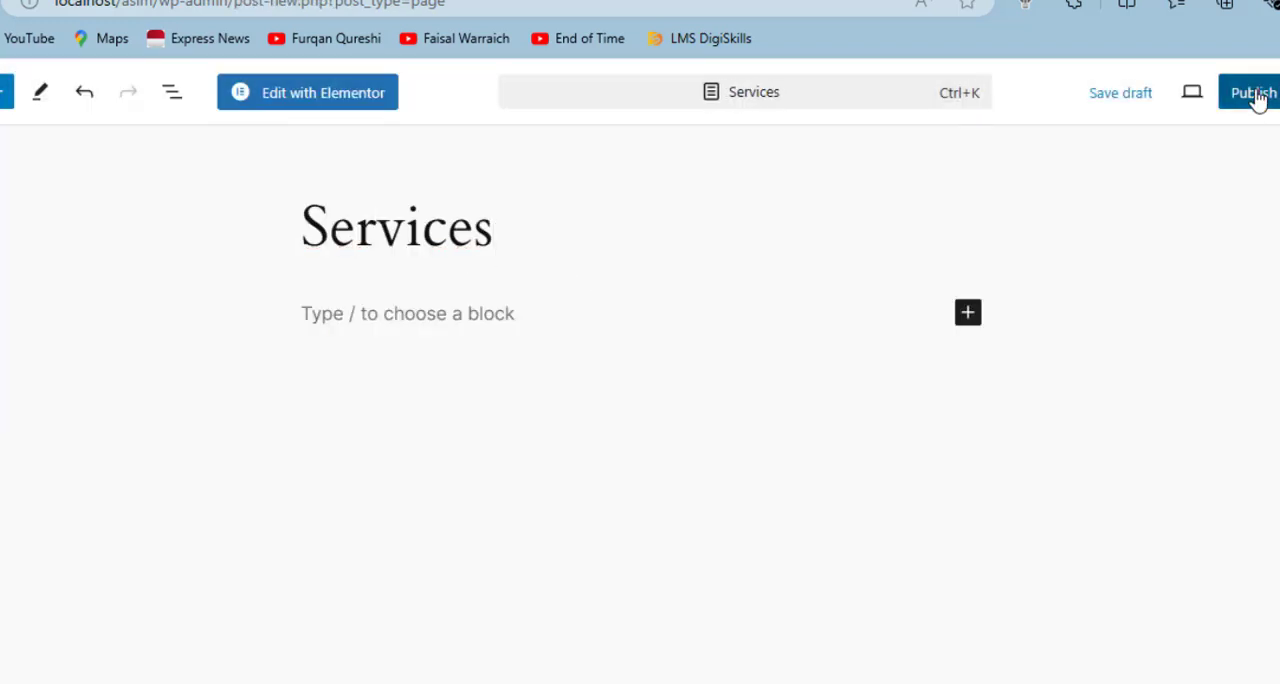
left_click(1252, 93)
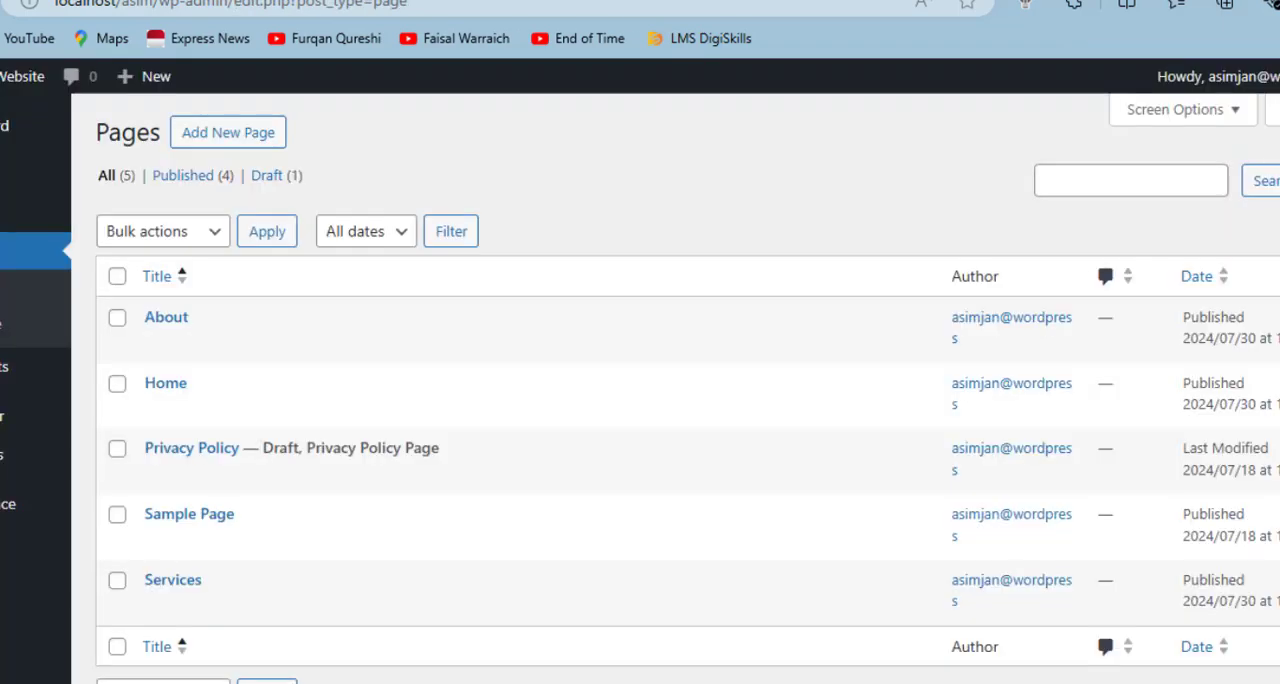
- Search for "elementor kit" among the plugins available to add
mouse_move(209, 526)
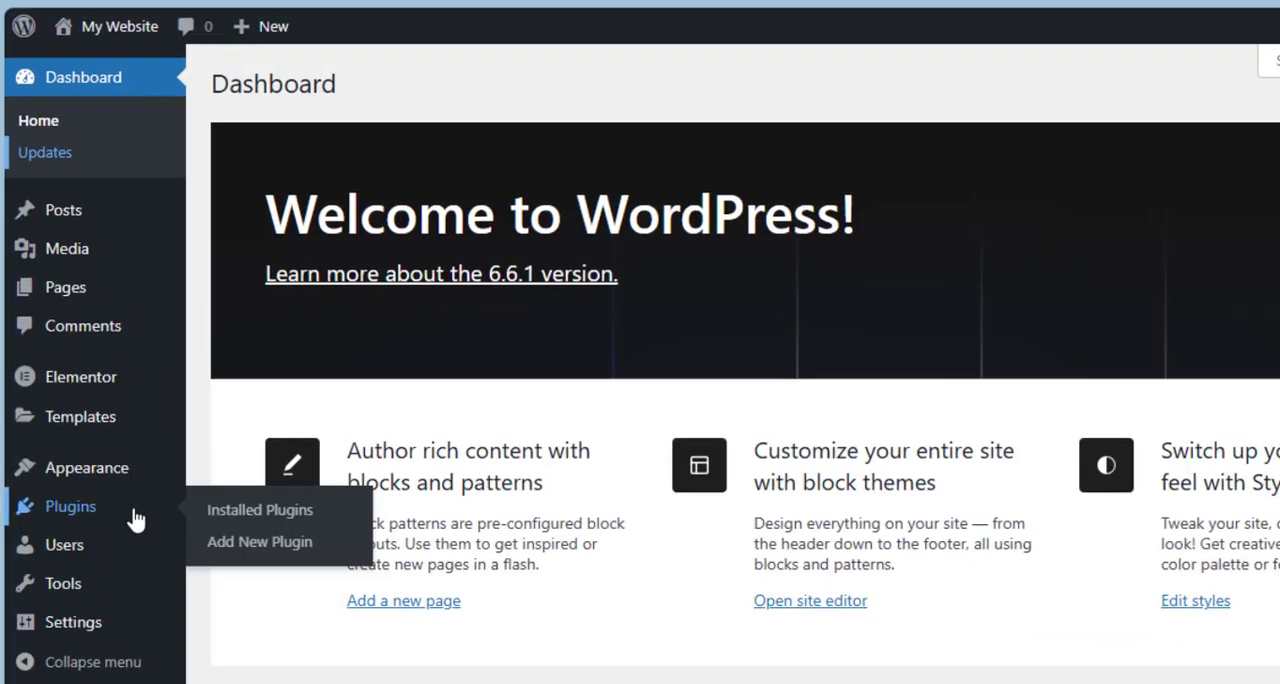
left_click(240, 542)
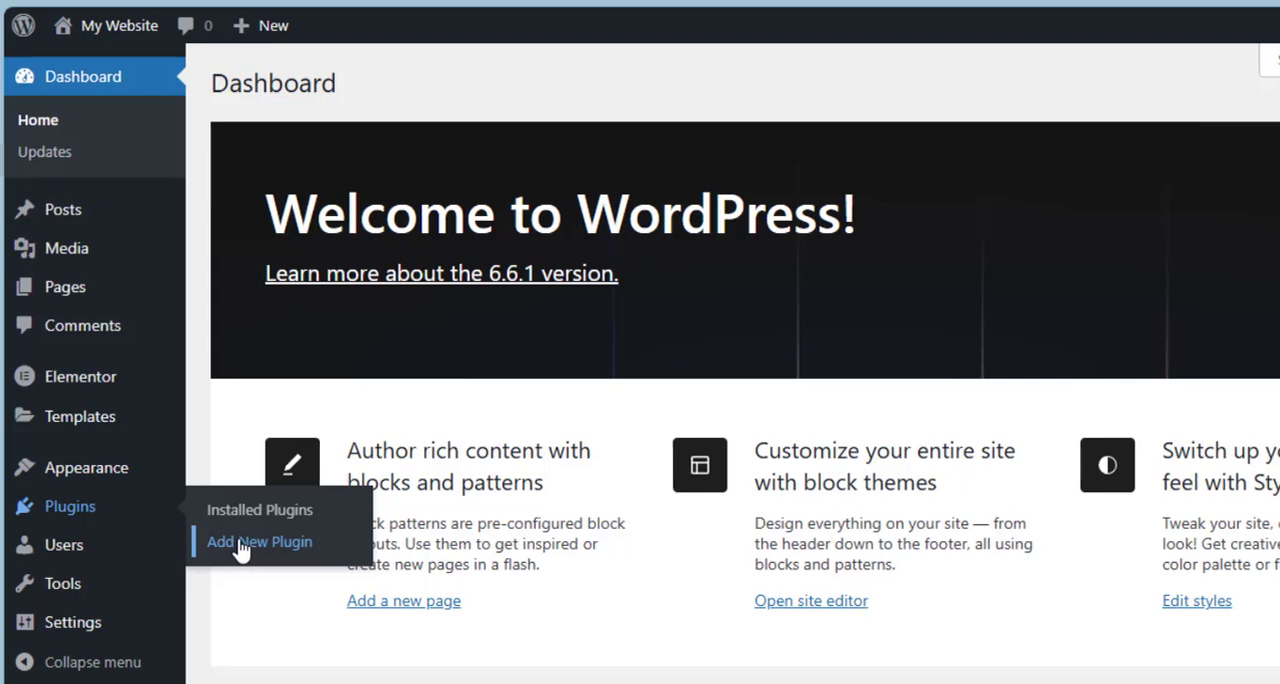
left_click(880, 137)
type("elem")
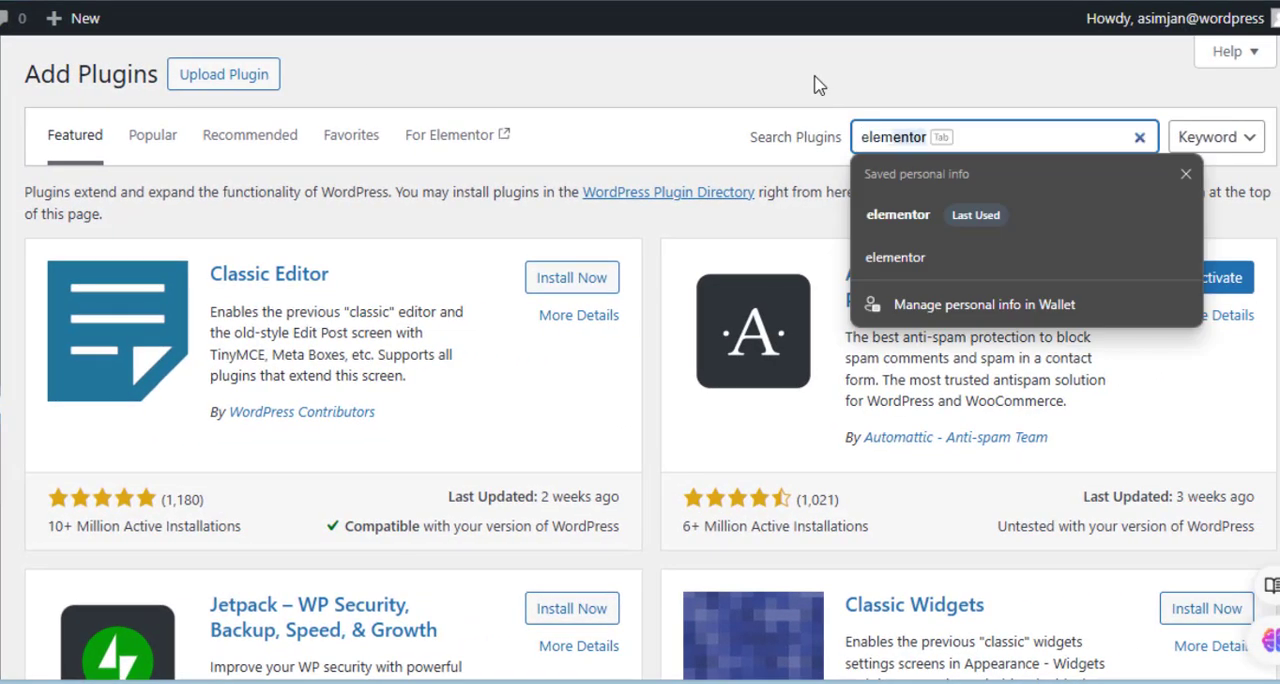
type("entor kit")
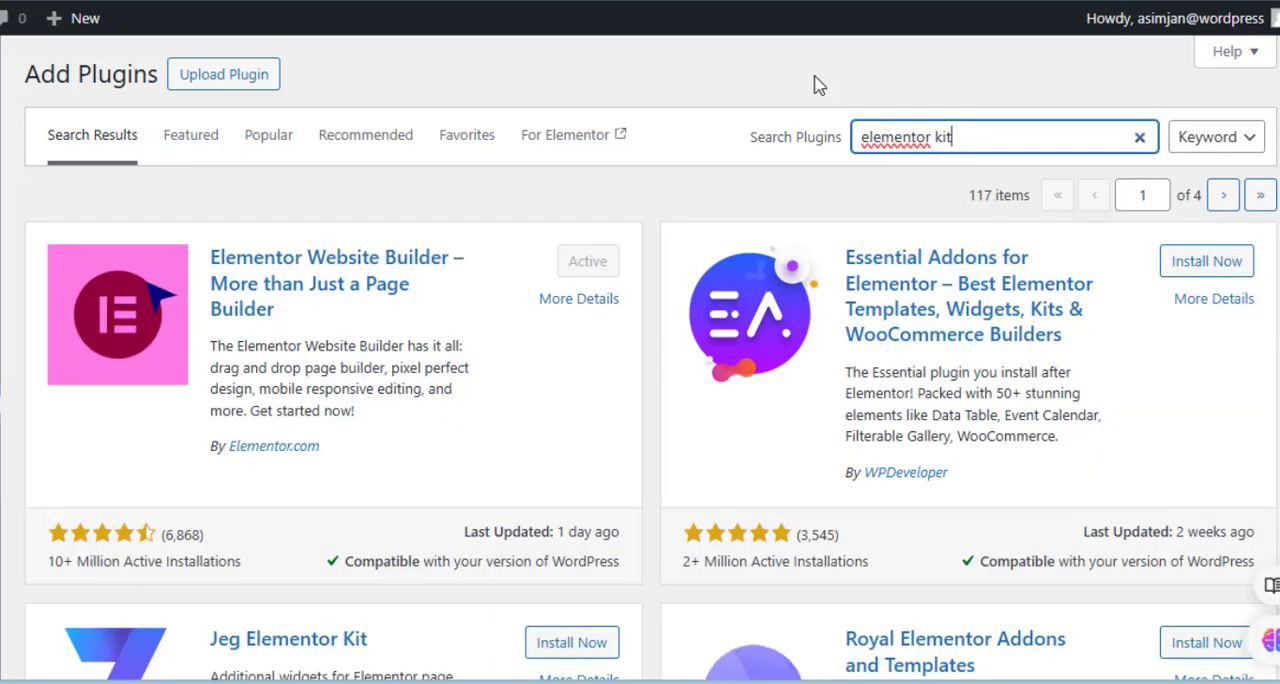
- Find the Envato Elements – Photos & Elementor Templates plugin in the results, install it and activate it
scroll(815, 84, "down", 3)
scroll(651, 357, "down", 10)
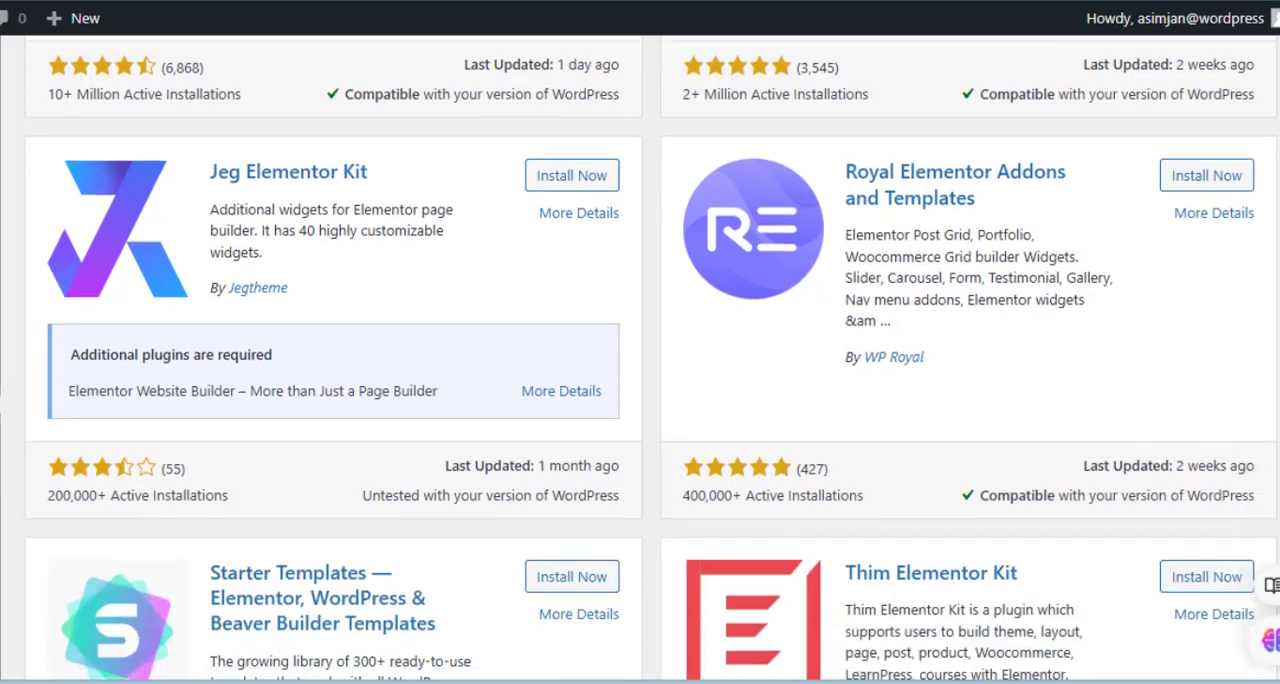
scroll(757, 583, "up", 2)
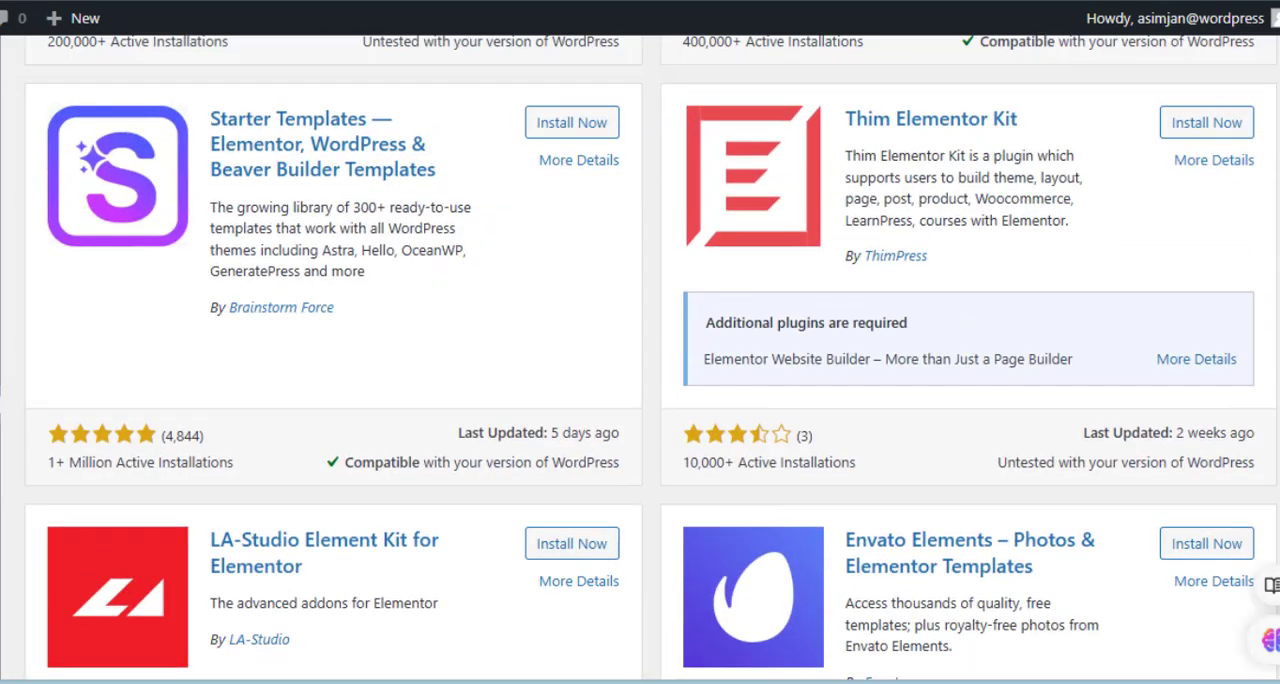
scroll(757, 583, "down", 4)
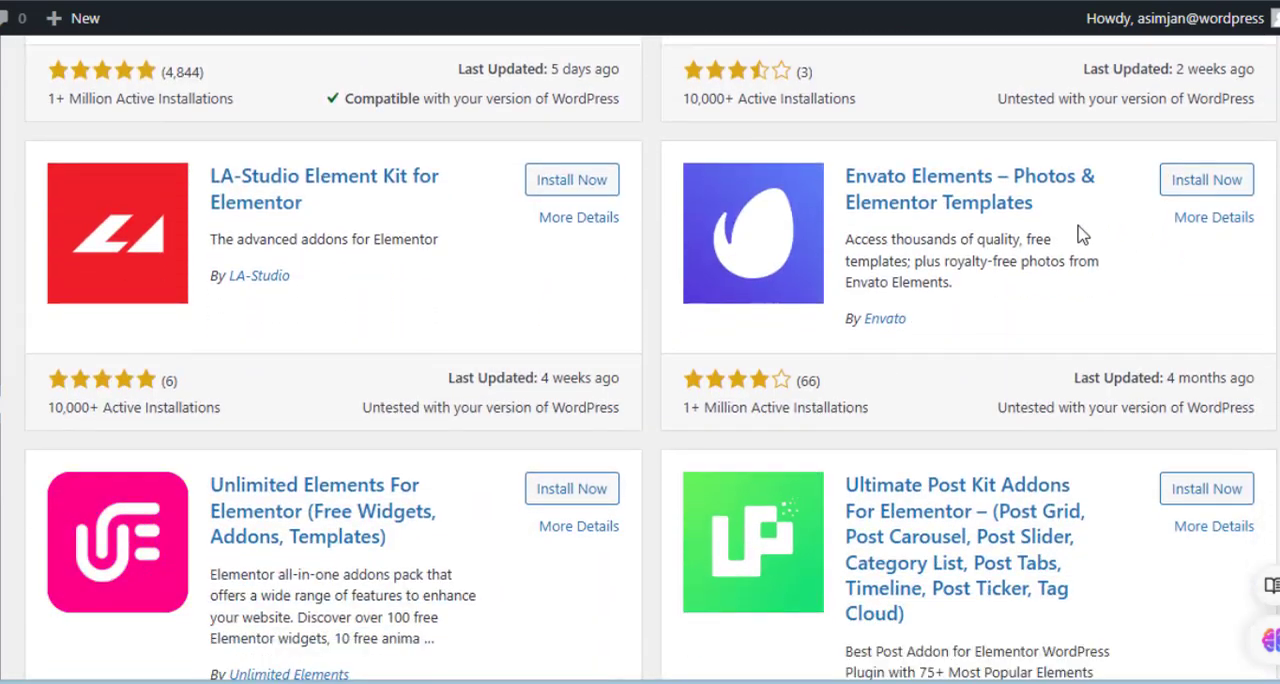
left_click(1200, 180)
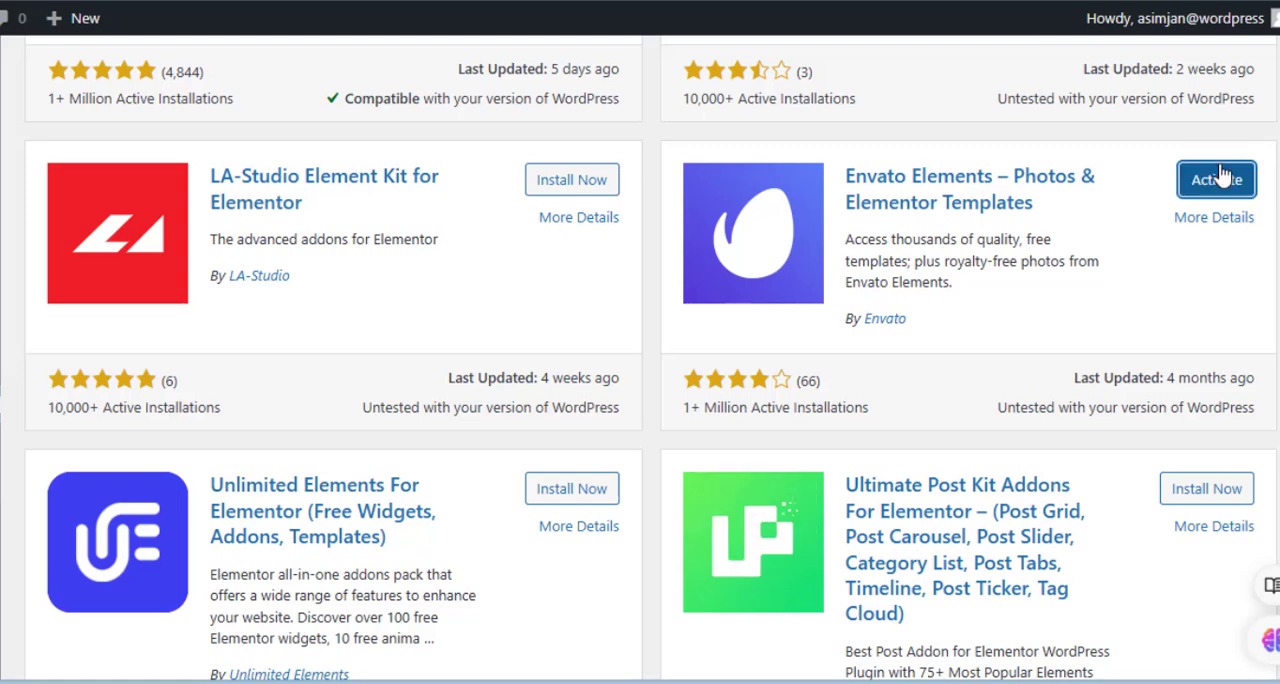
left_click(1203, 185)
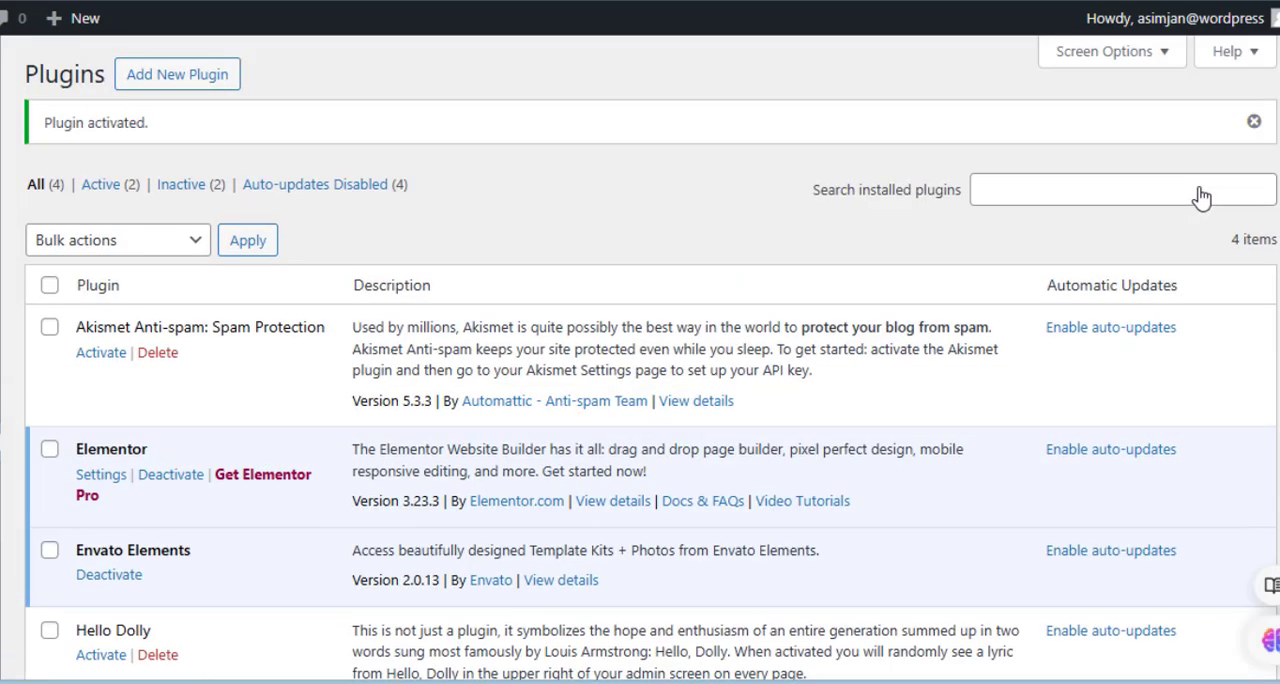
- Open the Home page from the pages list, dismiss the pattern chooser and switch to editing with Elementor
mouse_move(48, 263)
left_click(196, 266)
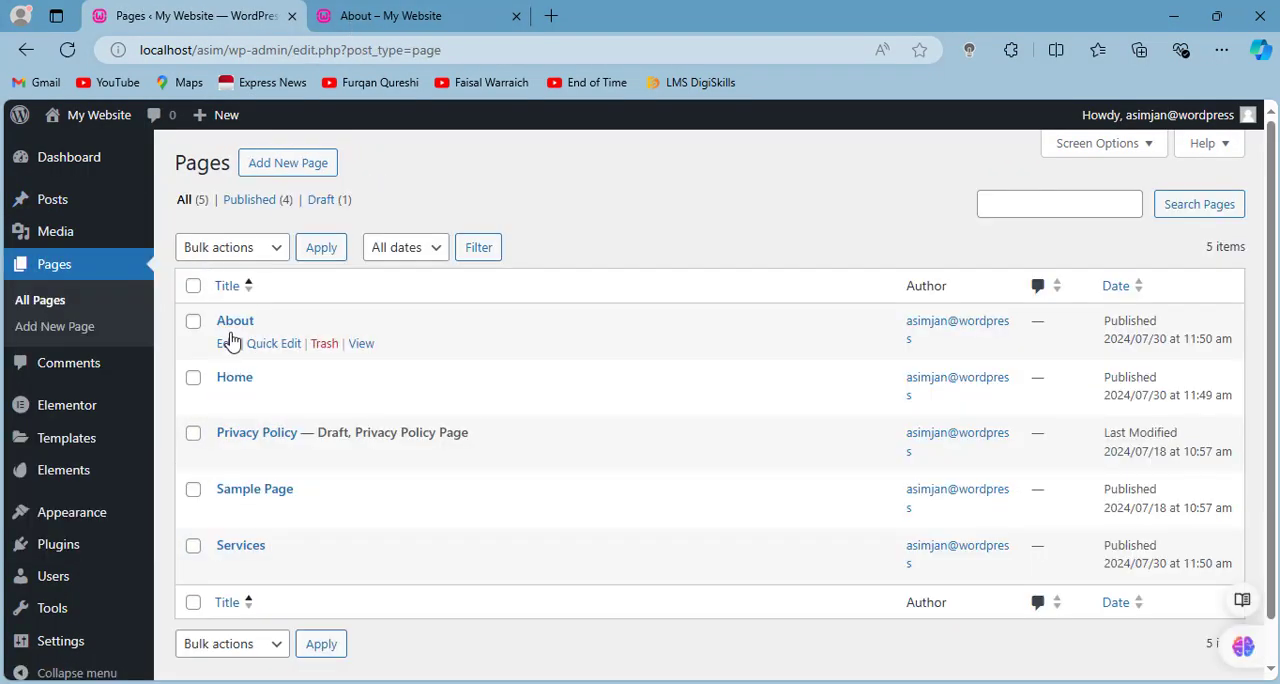
left_click(234, 378)
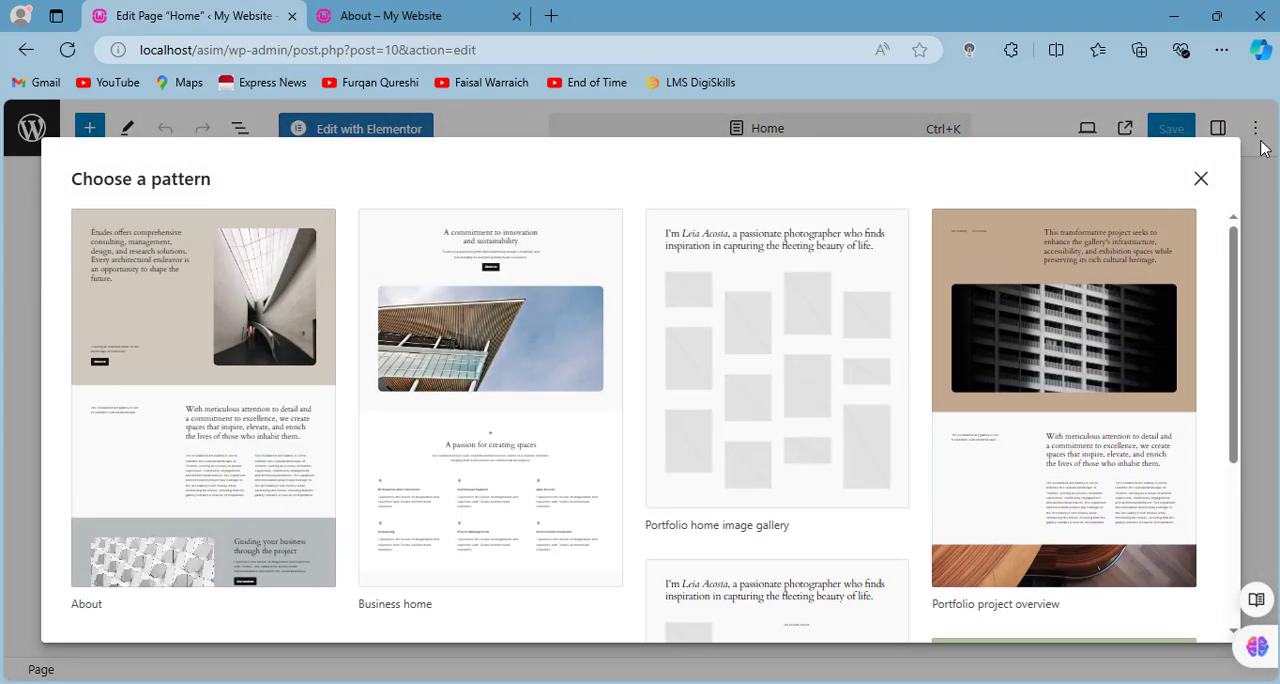
left_click(1201, 178)
left_click(360, 129)
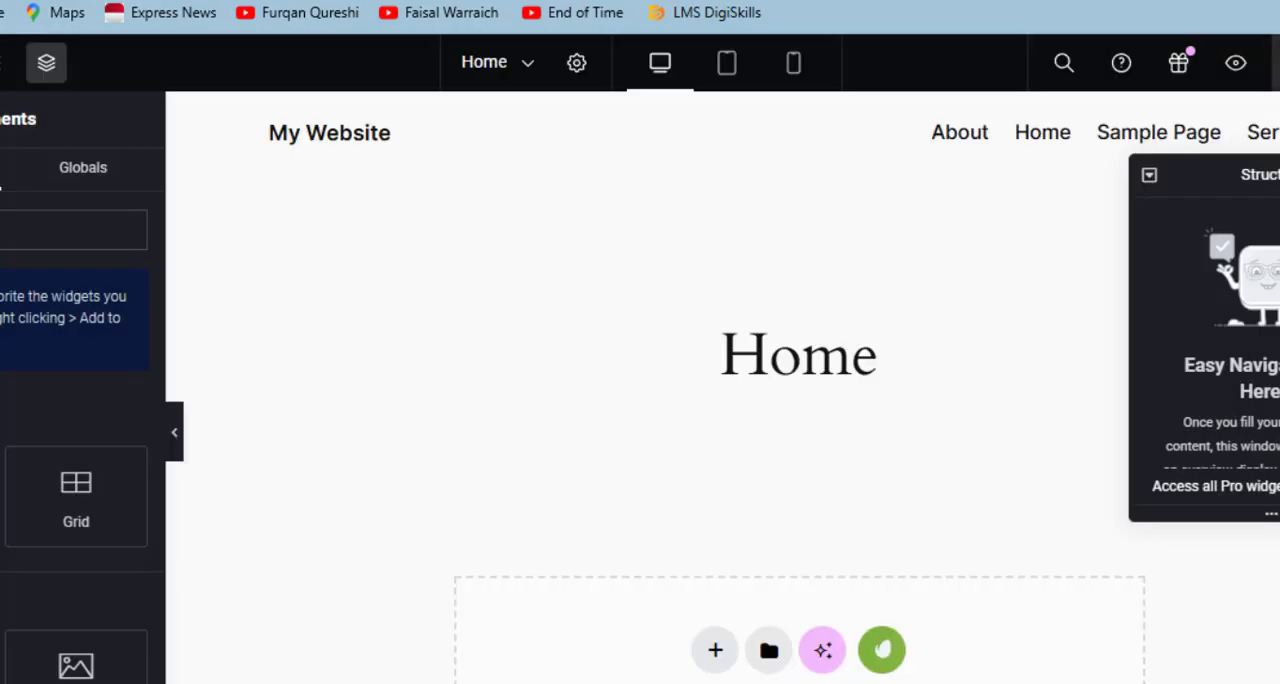
- Close the Structure window and open the Envato Elements template kit library from the page's empty widget area
scroll(943, 457, "down", 3)
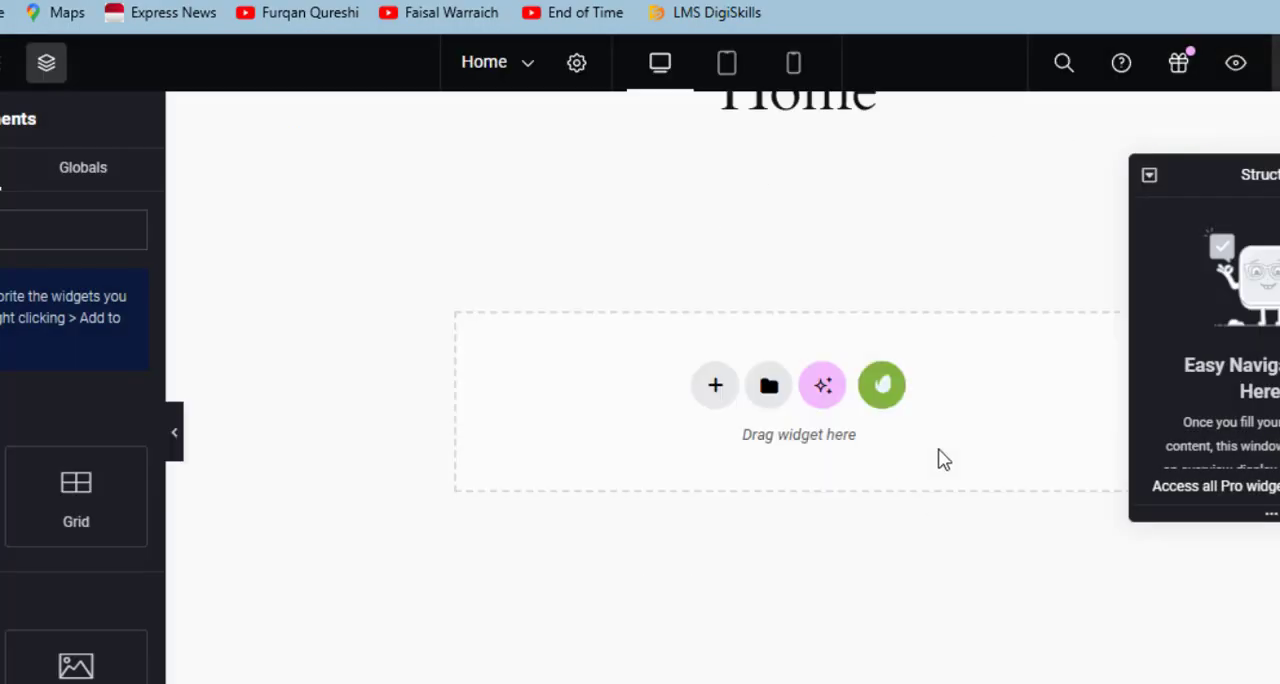
scroll(943, 457, "up", 1)
key("ctrl+i")
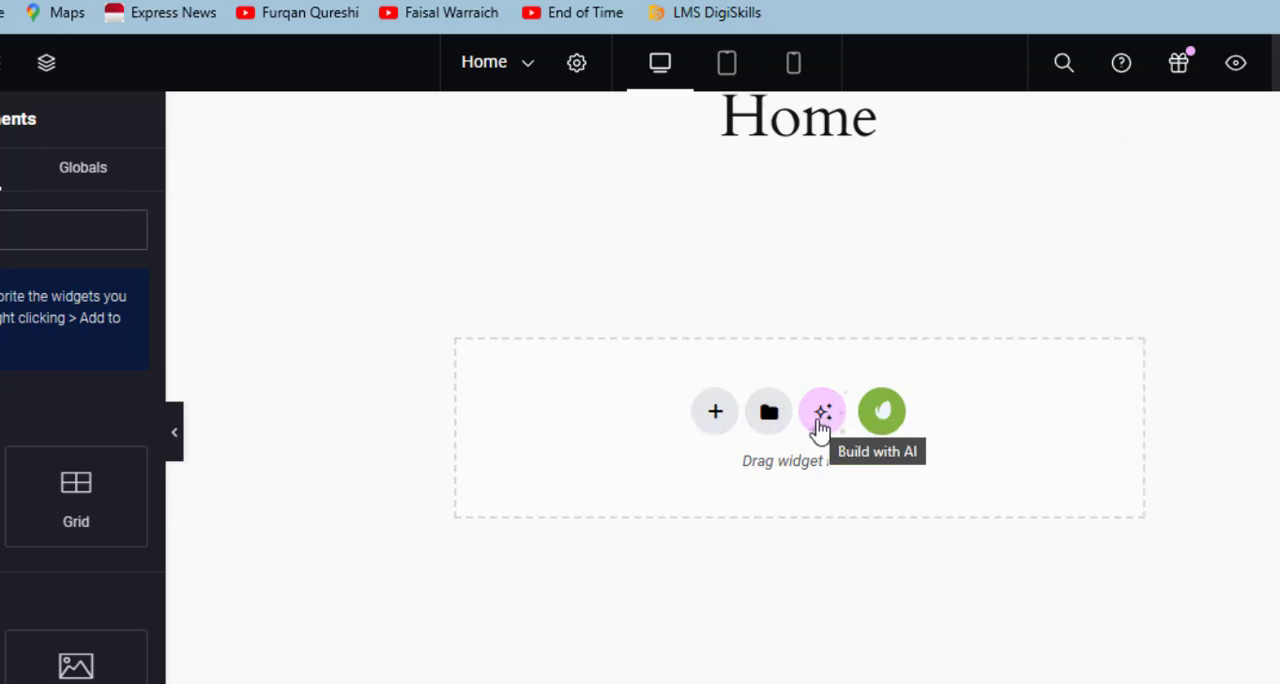
left_click(882, 418)
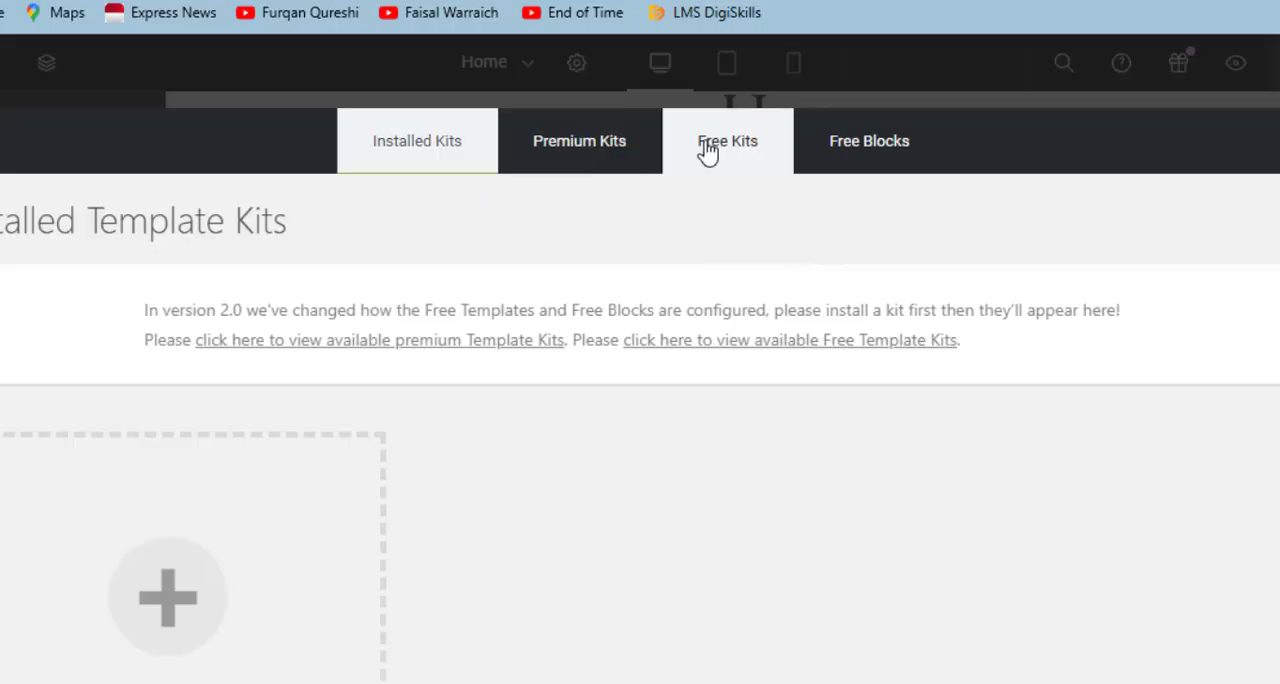
- Browse the free blocks and free kits, and install the free Cyber Security template kit
left_click(887, 155)
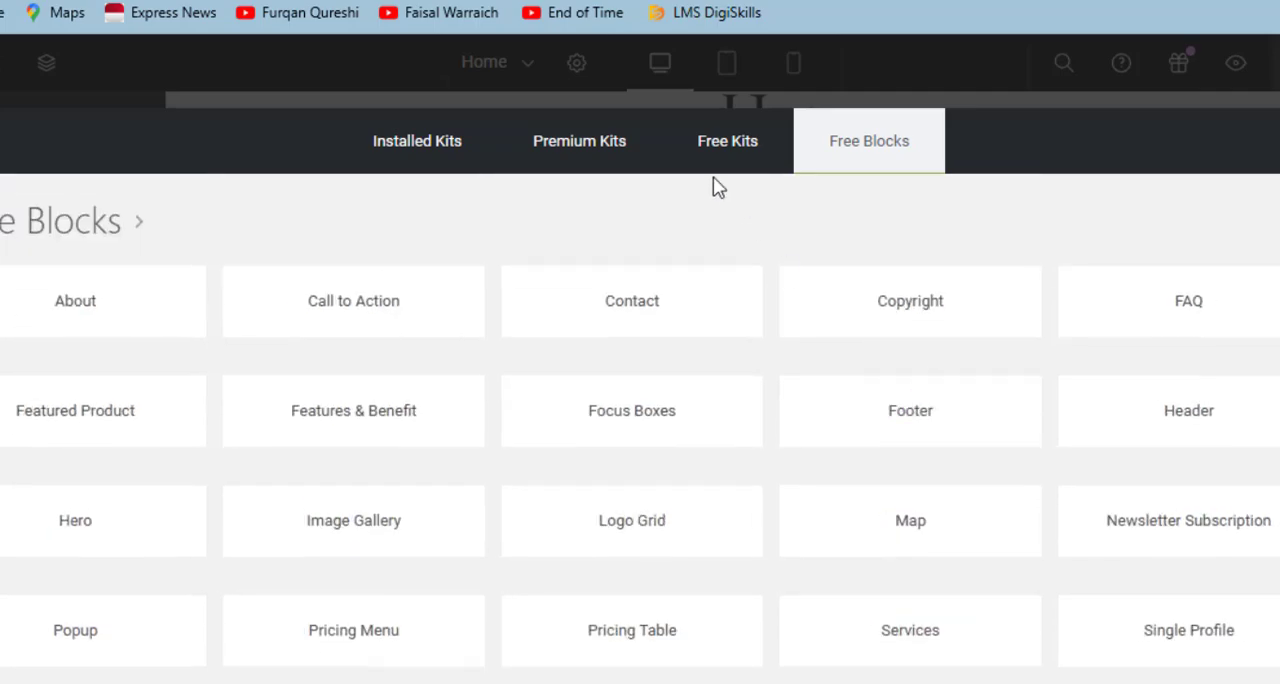
left_click(729, 166)
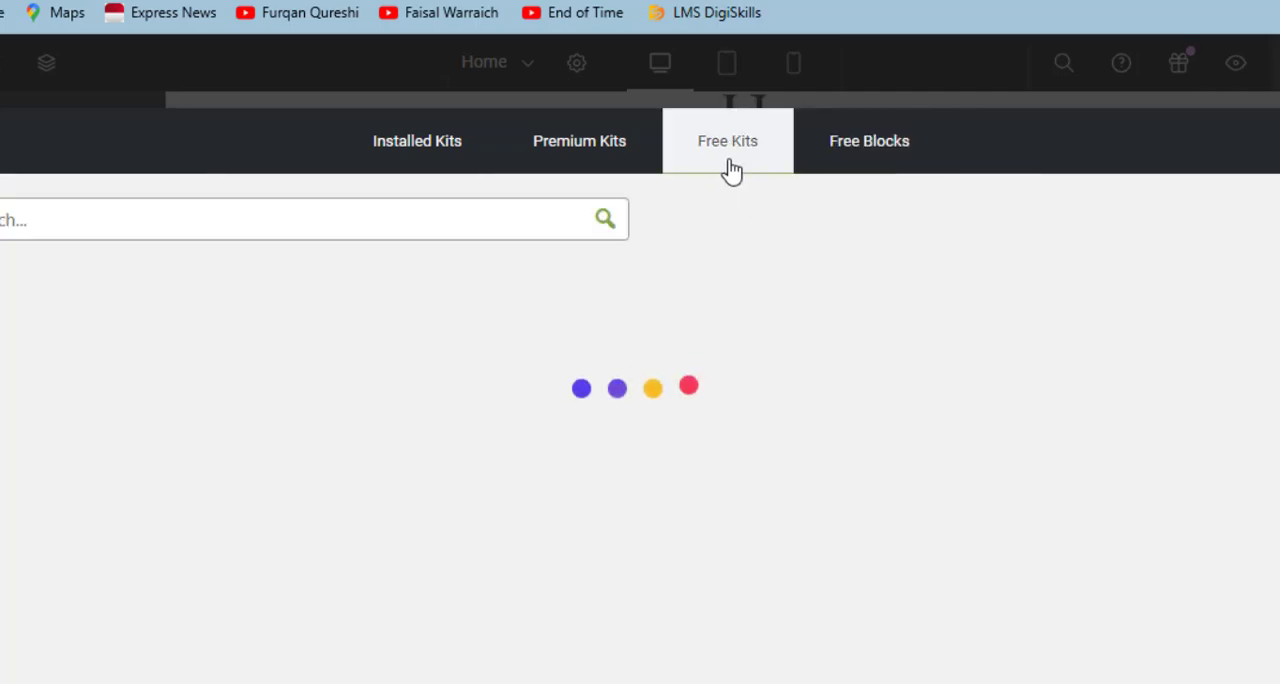
scroll(826, 288, "down", 5)
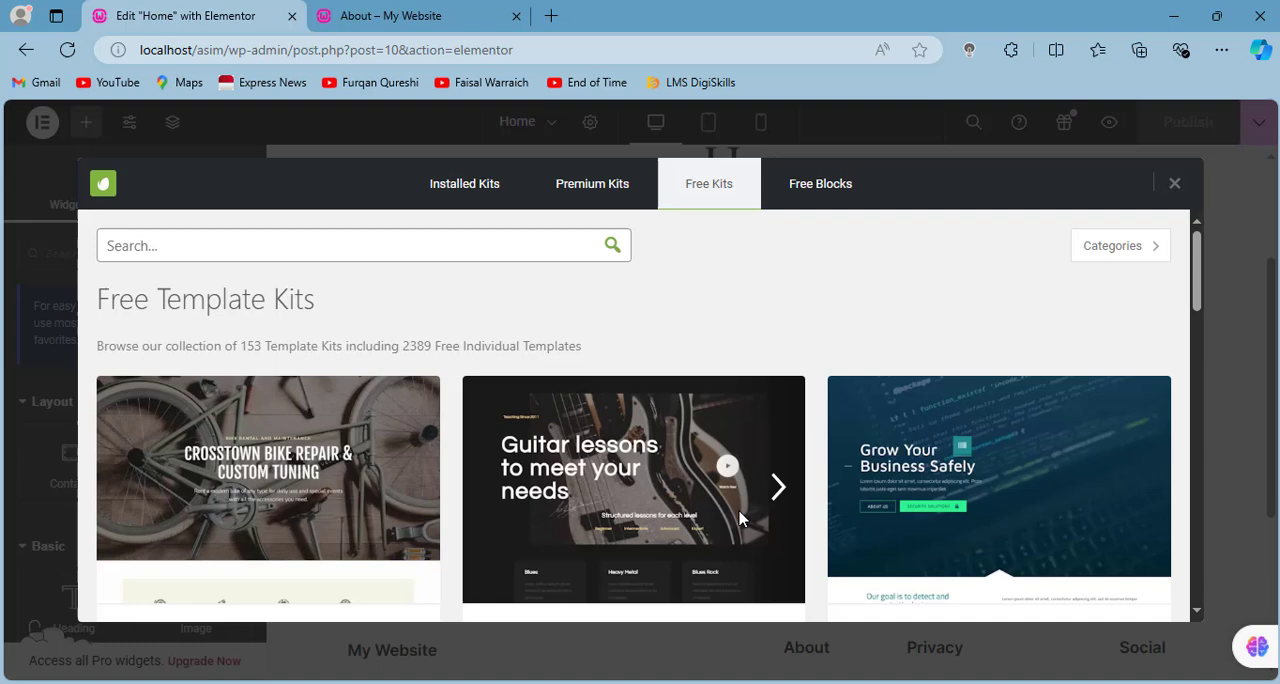
scroll(740, 518, "down", 2)
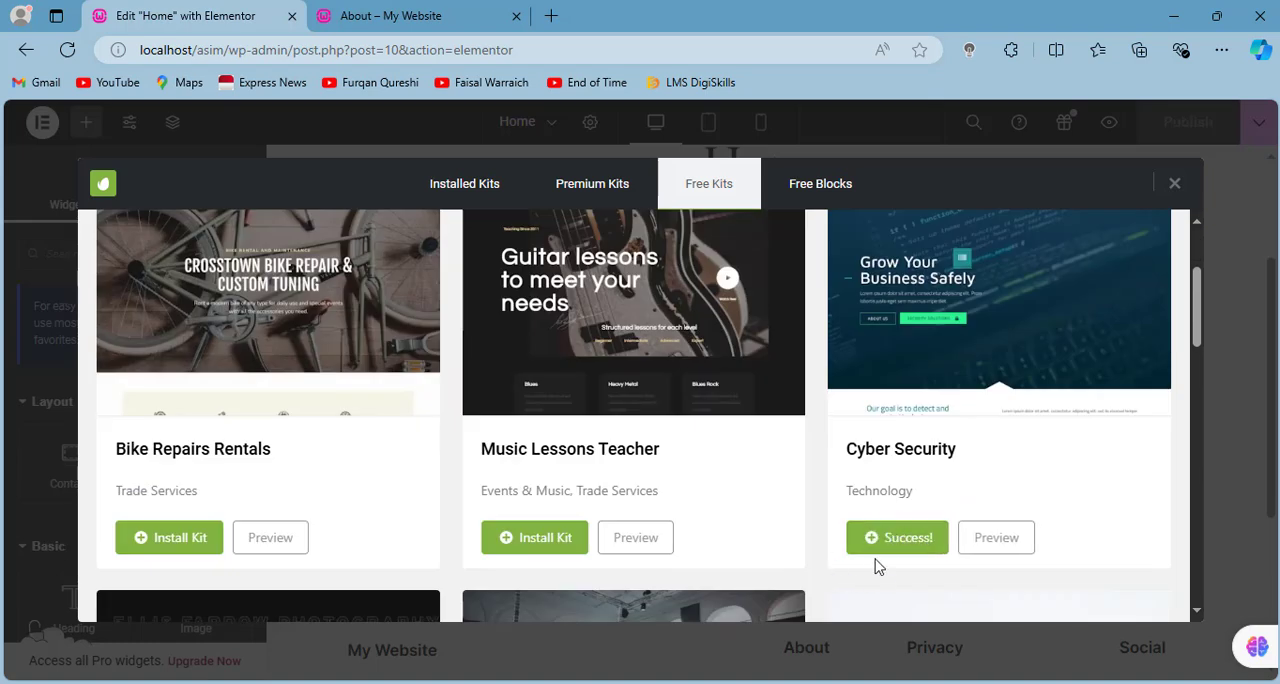
left_click(898, 542)
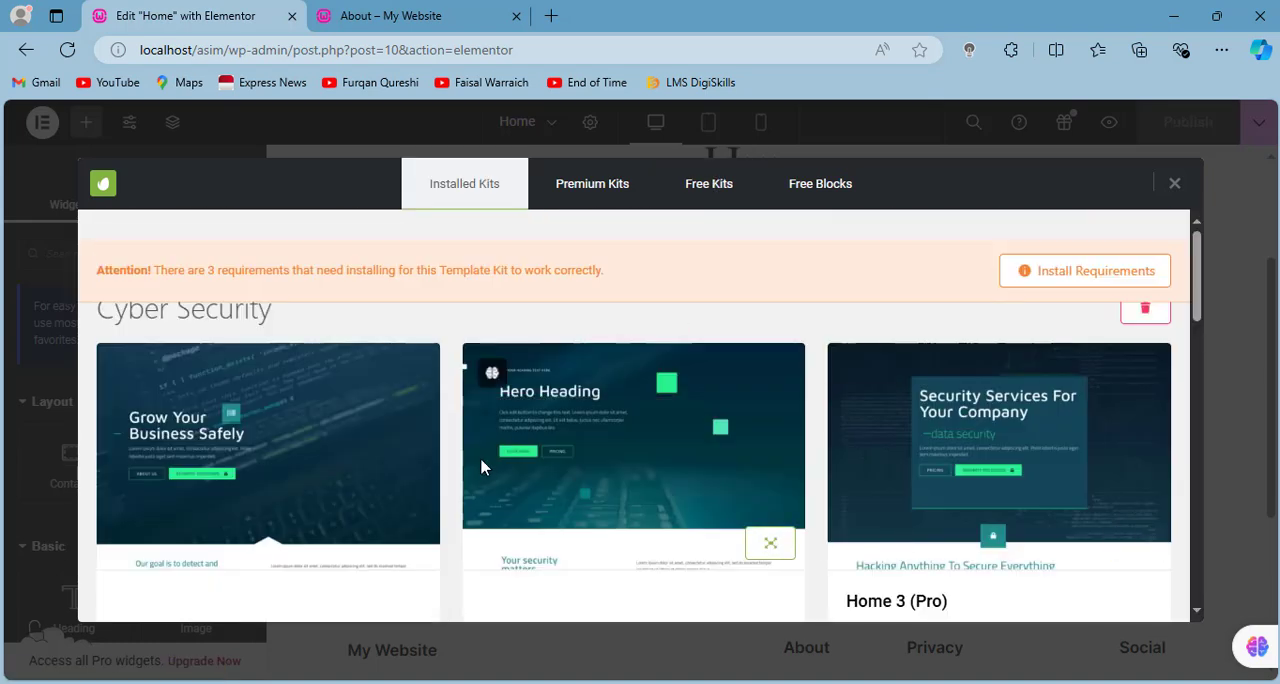
- Install the kit's missing requirements for Elementor default color schemes and typography schemes, leaving out Elementor Pro
left_click(1066, 272)
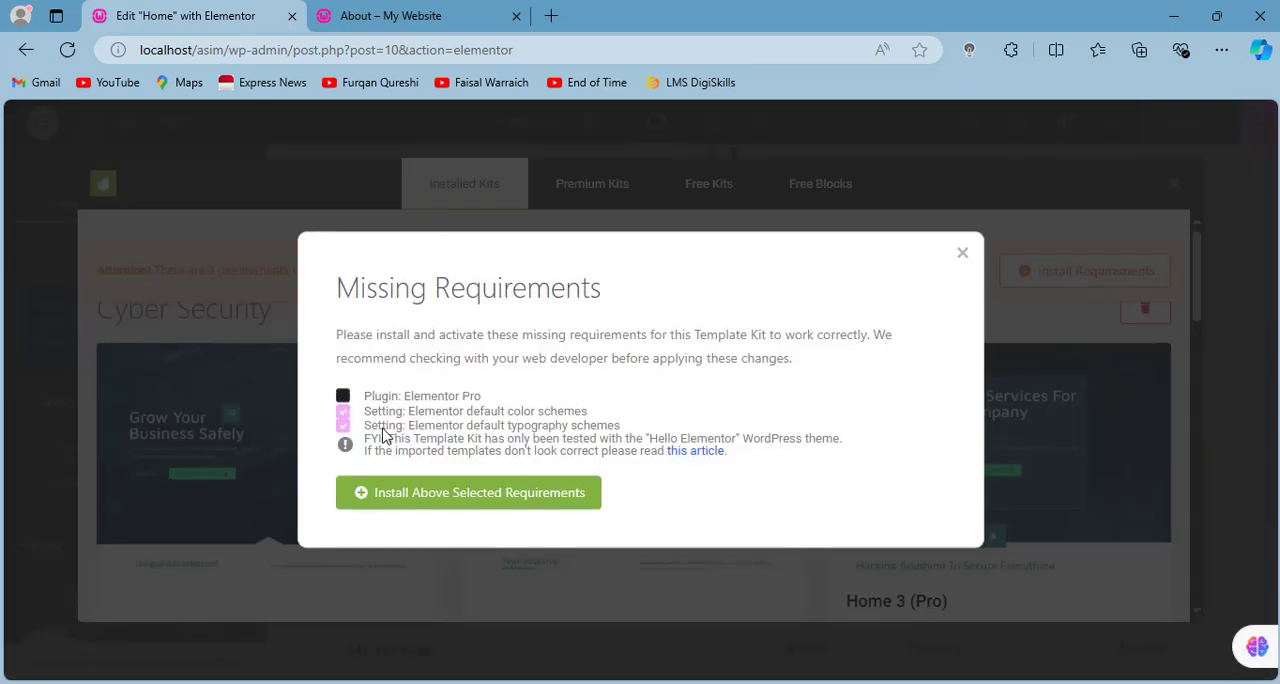
left_click(451, 508)
left_click(383, 519)
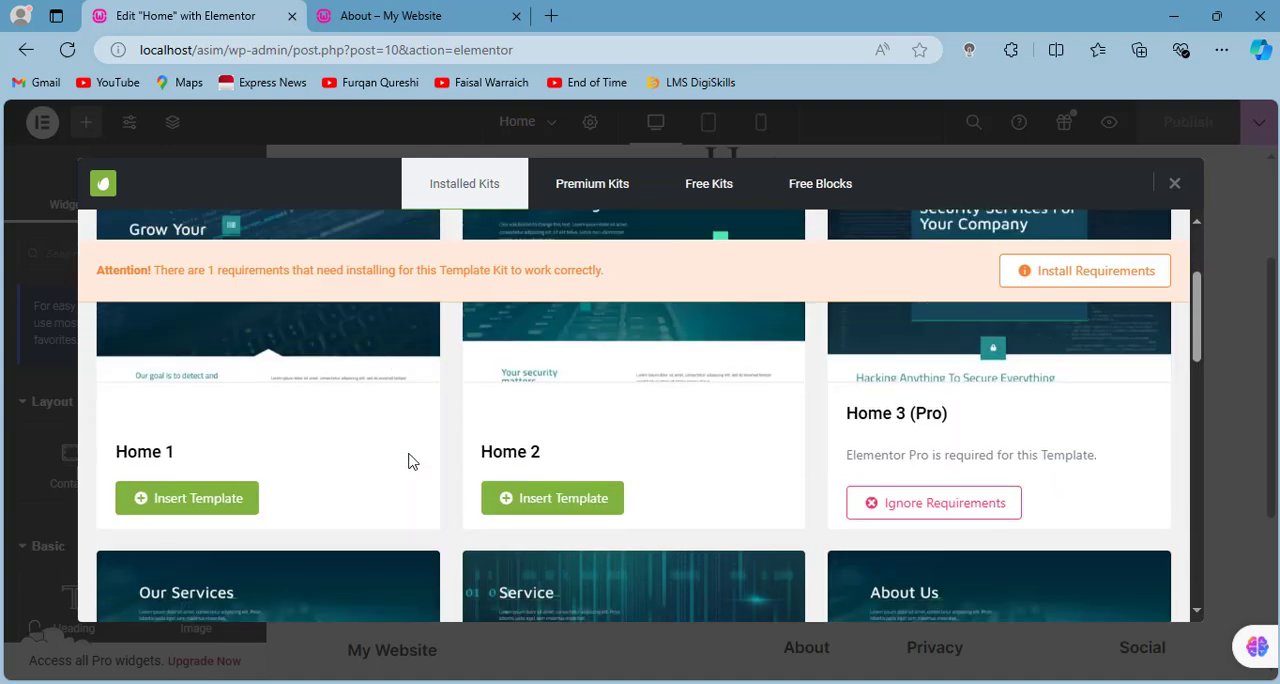
- Insert the Home 1 template from the Cyber Security kit into the Home page
scroll(978, 453, "down", 2)
scroll(551, 431, "down", 5)
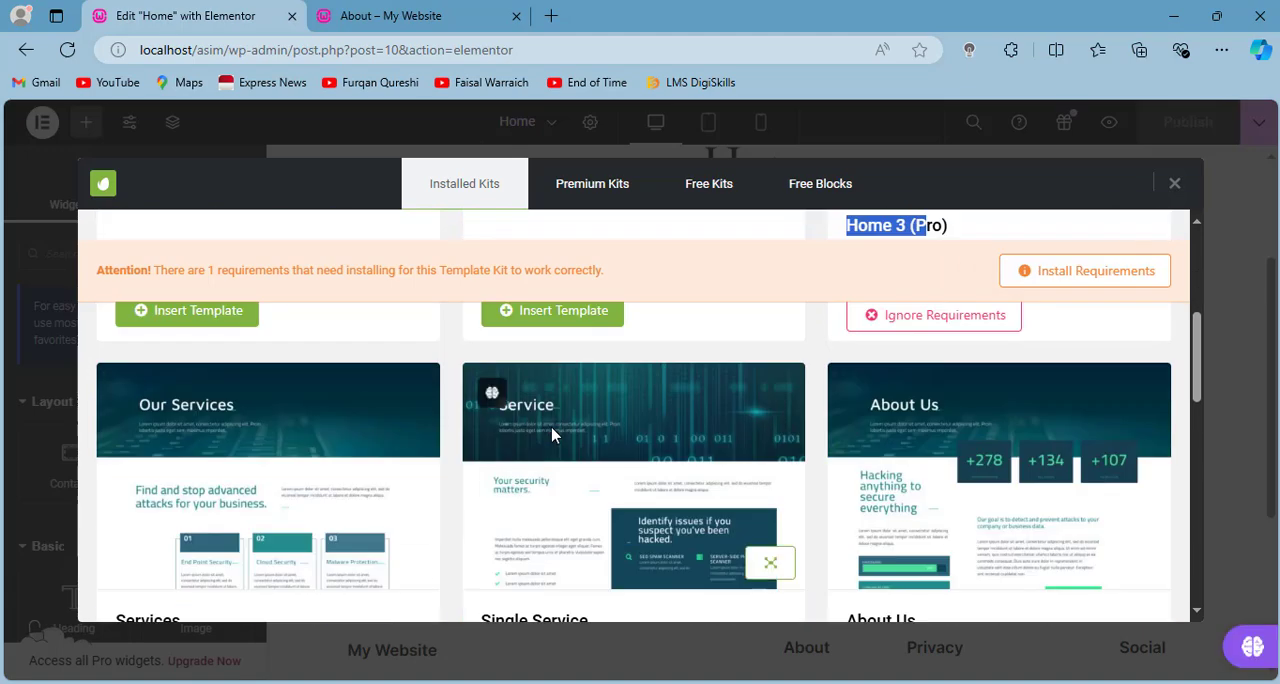
scroll(390, 450, "up", 8)
scroll(357, 463, "down", 2)
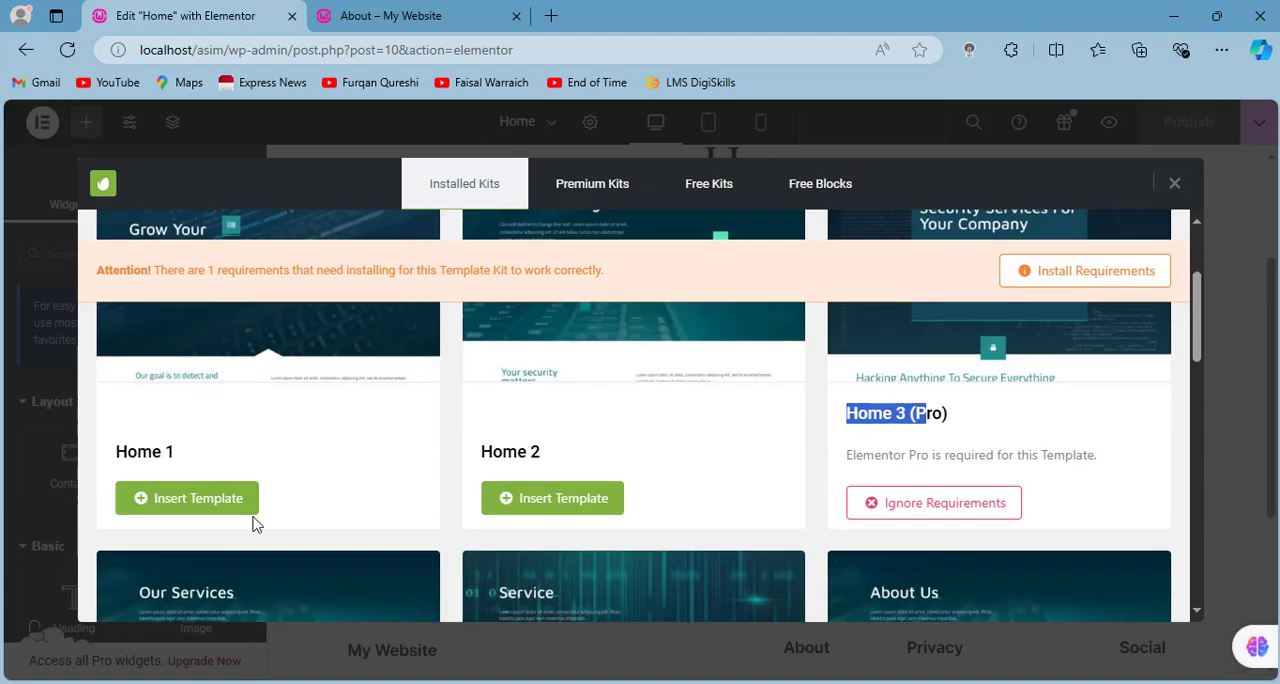
left_click(222, 498)
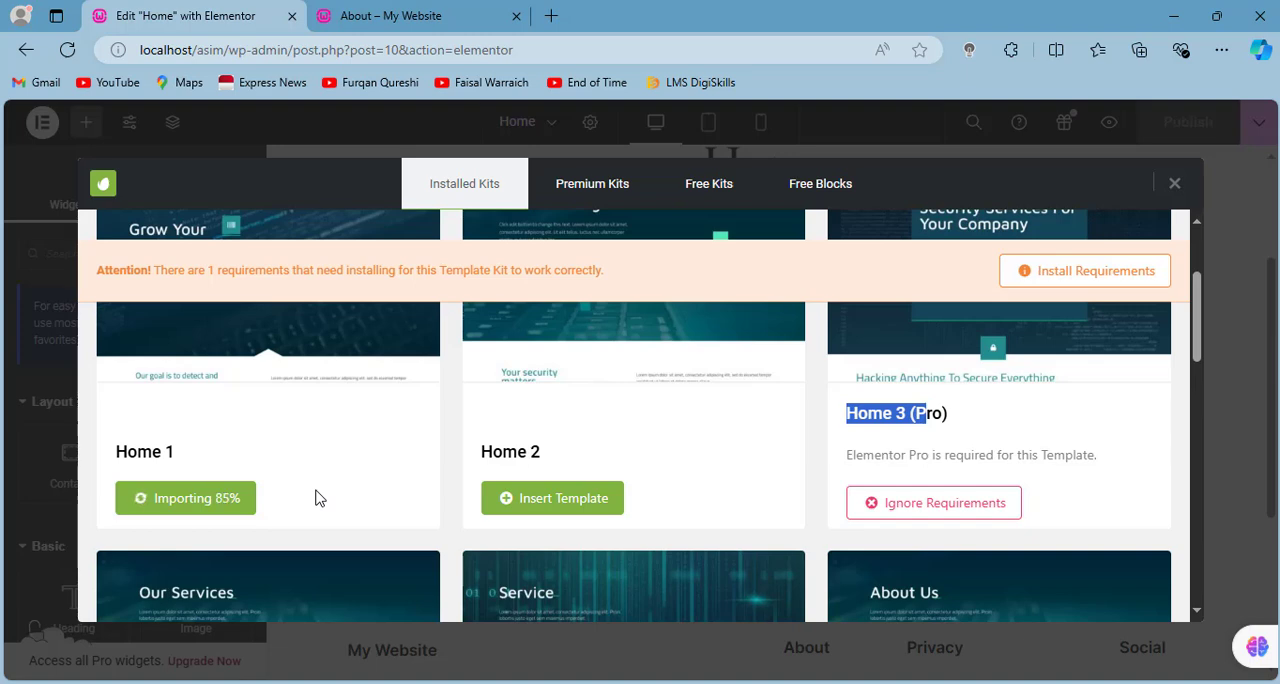
- Examine the hero heading's content settings and the imported template sections further down the page
scroll(671, 400, "down", 8)
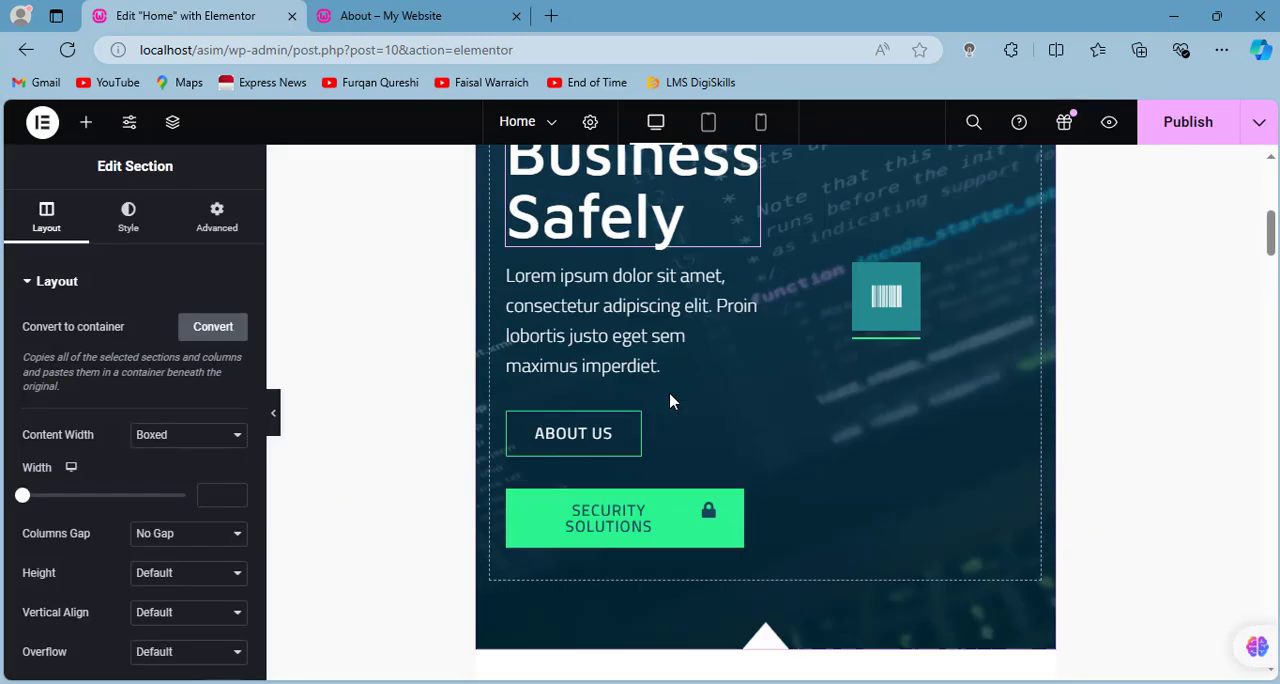
scroll(706, 478, "up", 4)
left_click(620, 320)
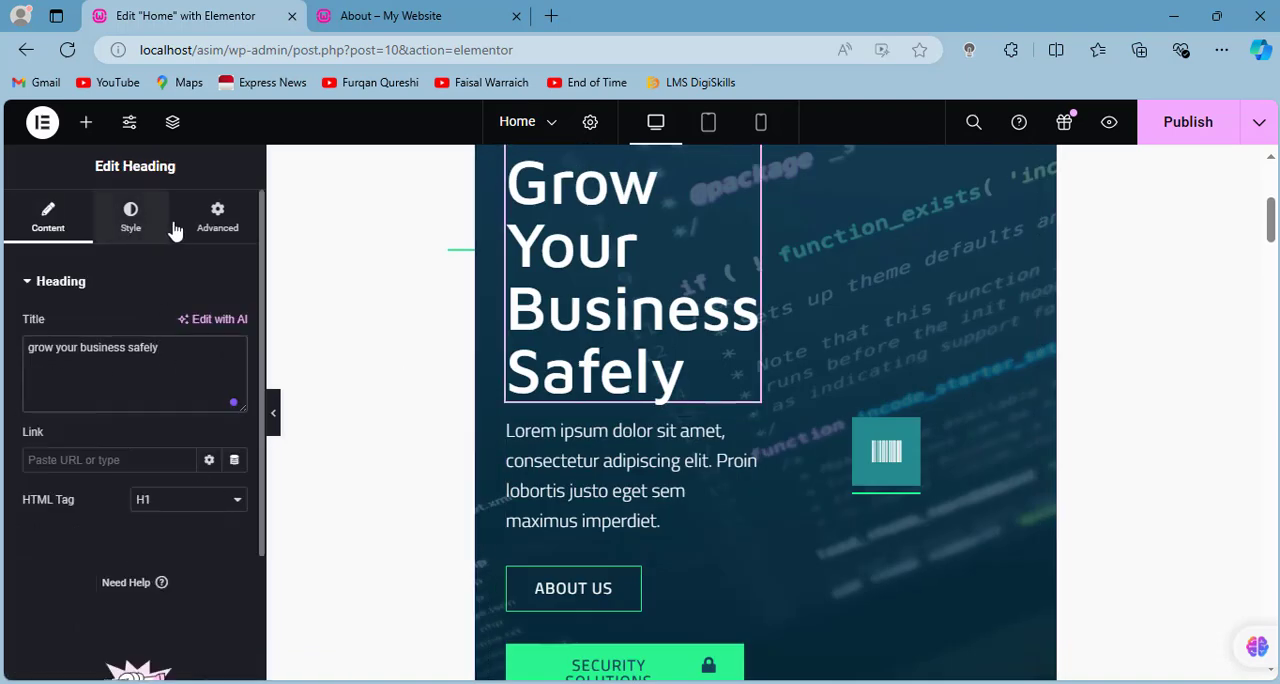
scroll(848, 431, "down", 2)
scroll(848, 431, "down", 10)
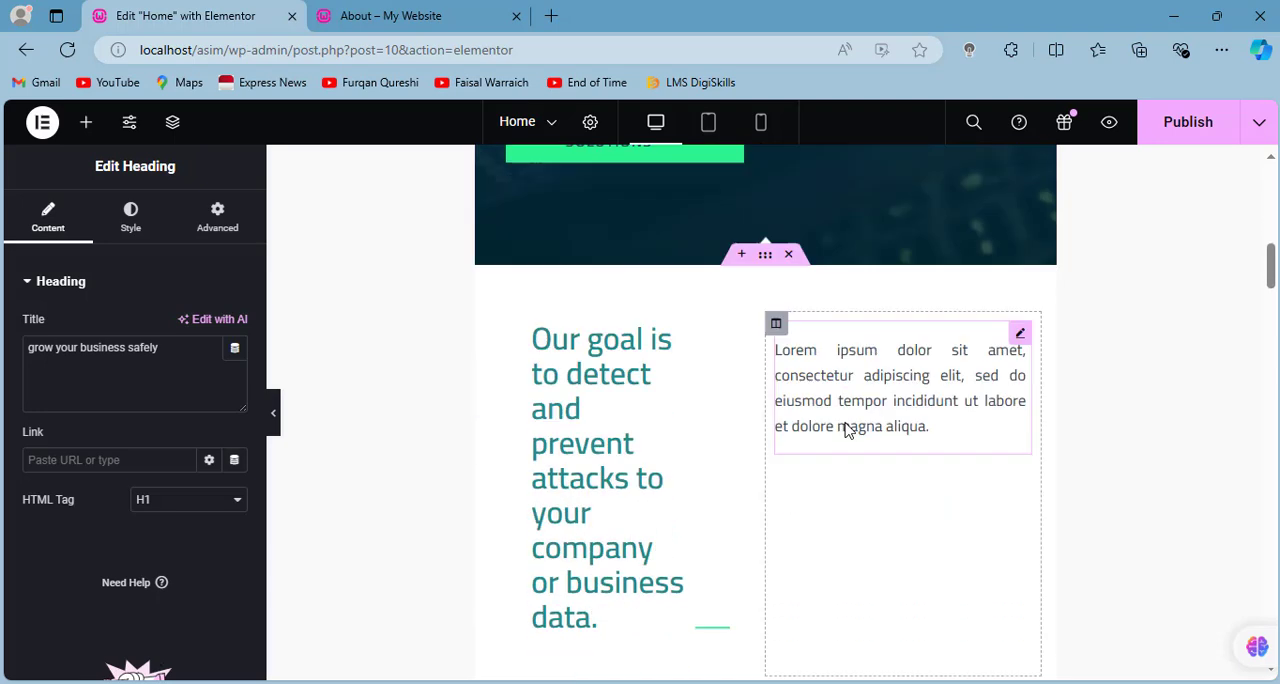
scroll(1005, 349, "down", 8)
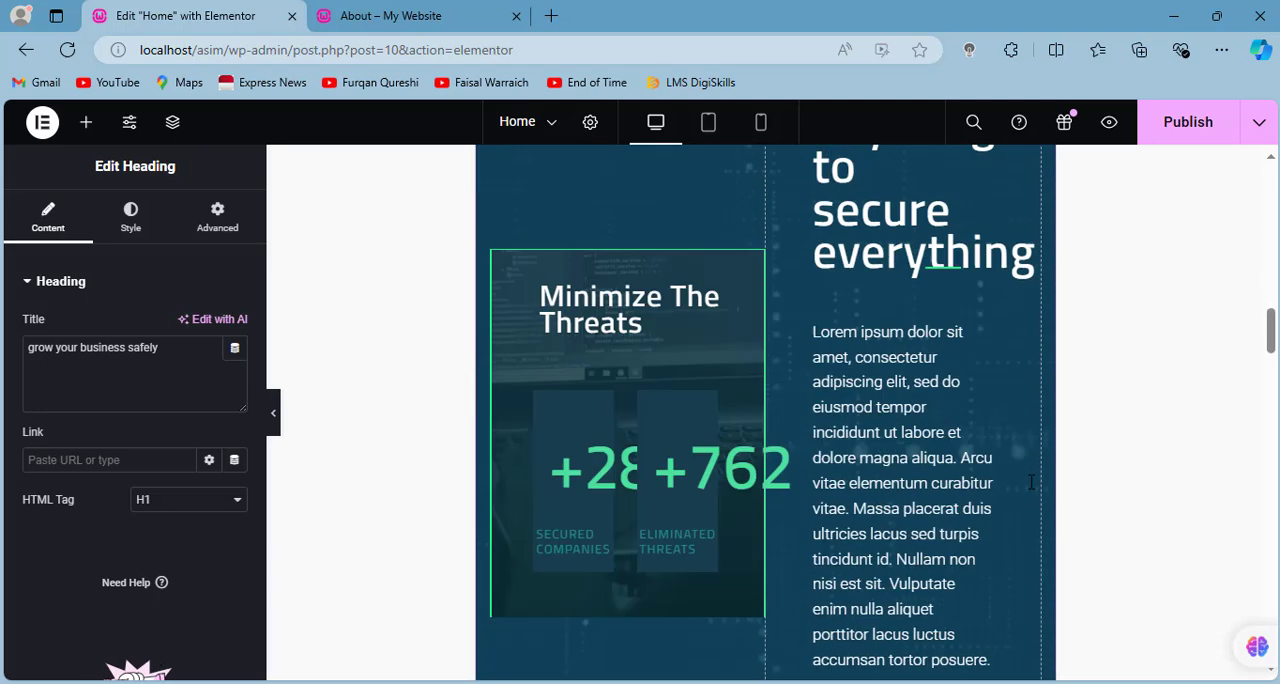
- Change the Contact Me button's background color to a darker, muted green
left_click(940, 250)
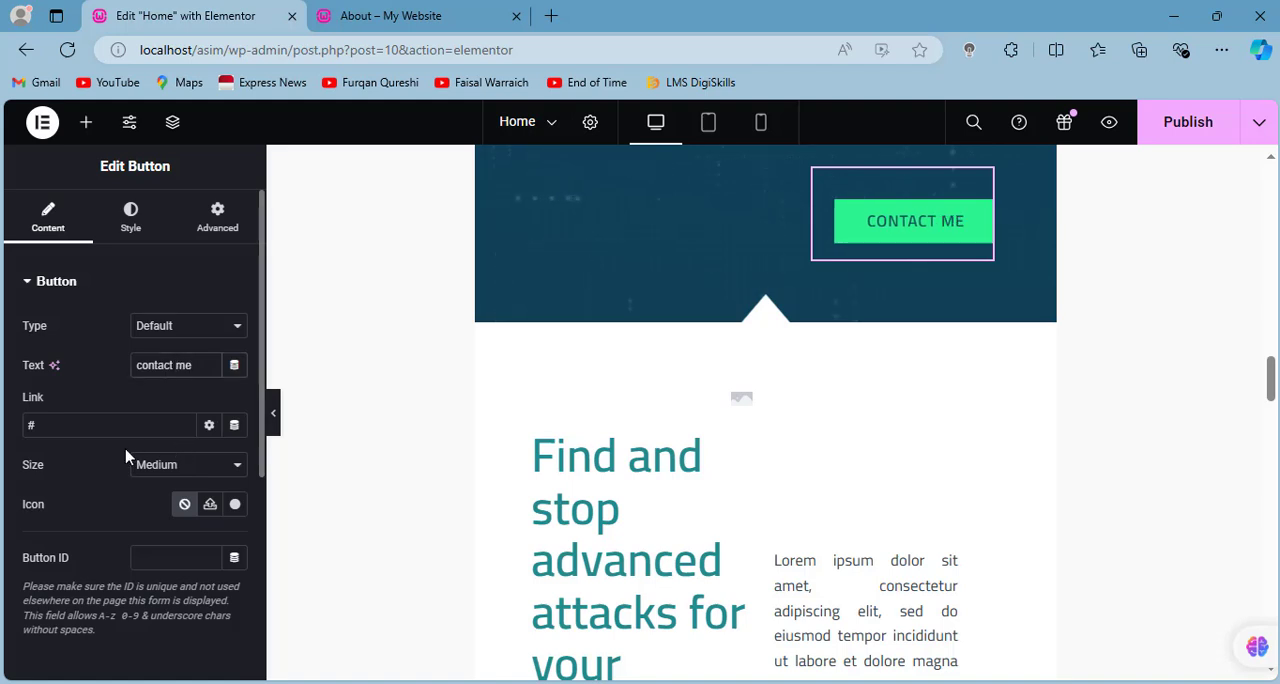
left_click(135, 217)
left_click(238, 562)
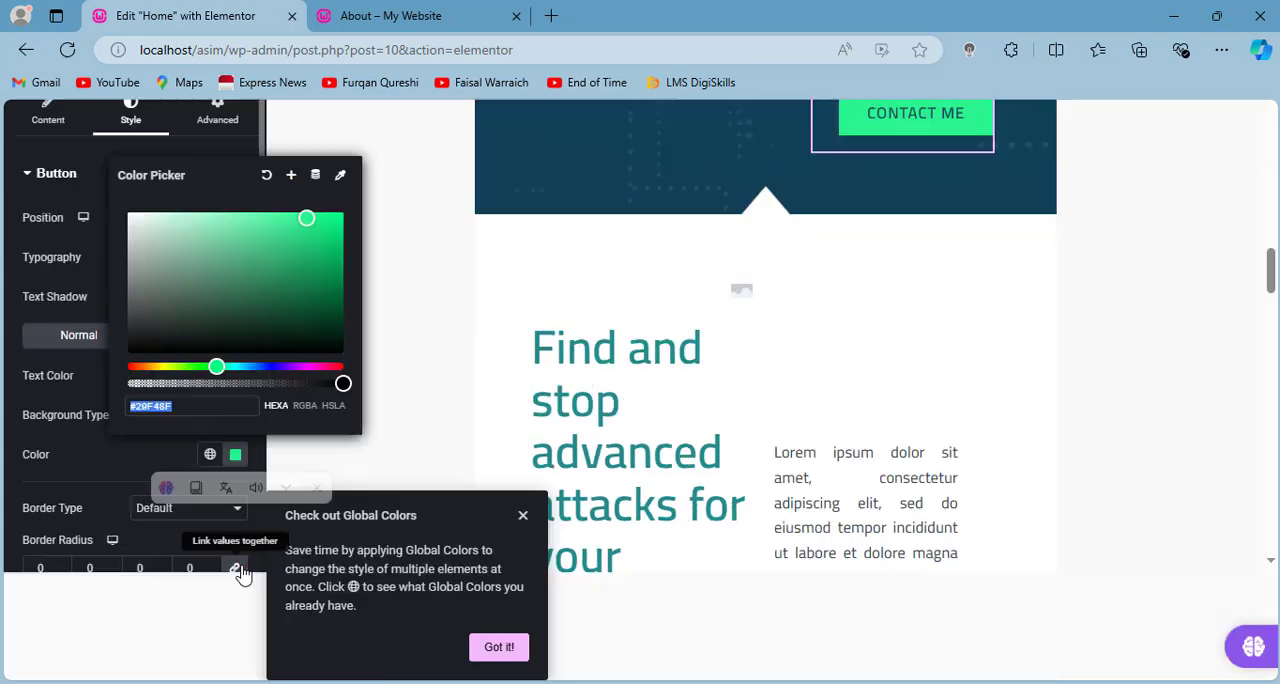
left_click_drag(301, 234, 217, 286)
left_click(387, 259)
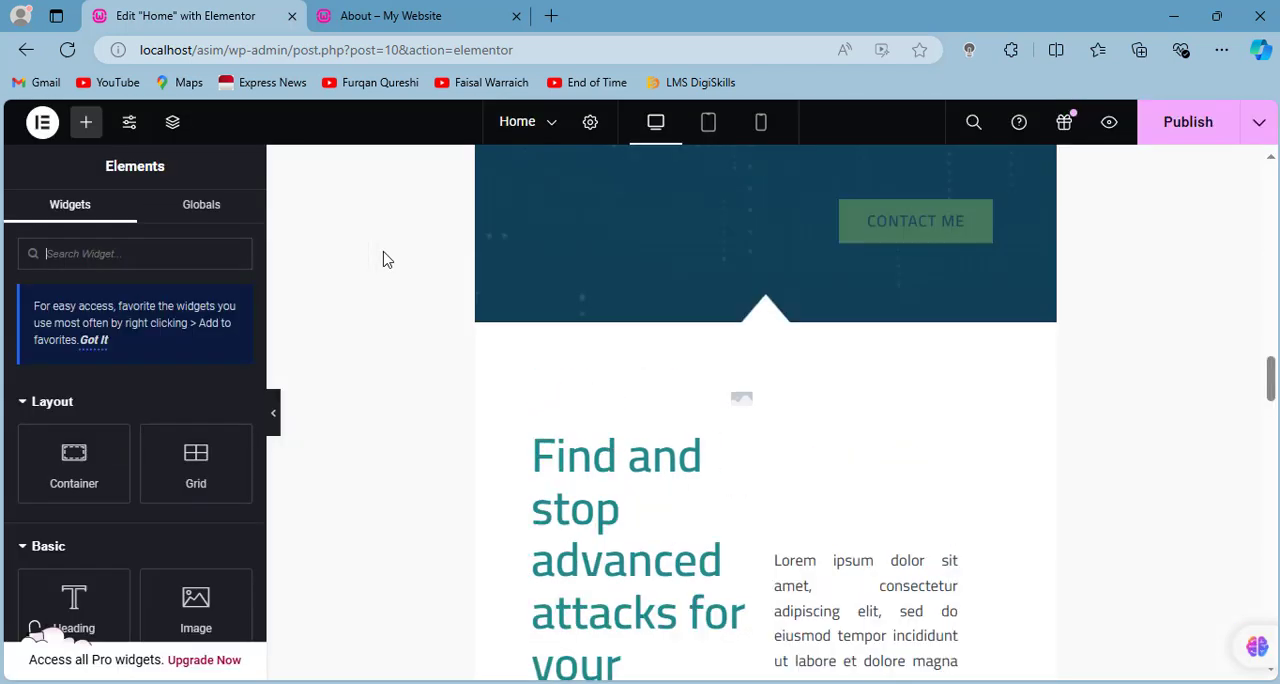
- Set the Contact Me button's text color to #FFFFFF and publish the page
left_click(909, 227)
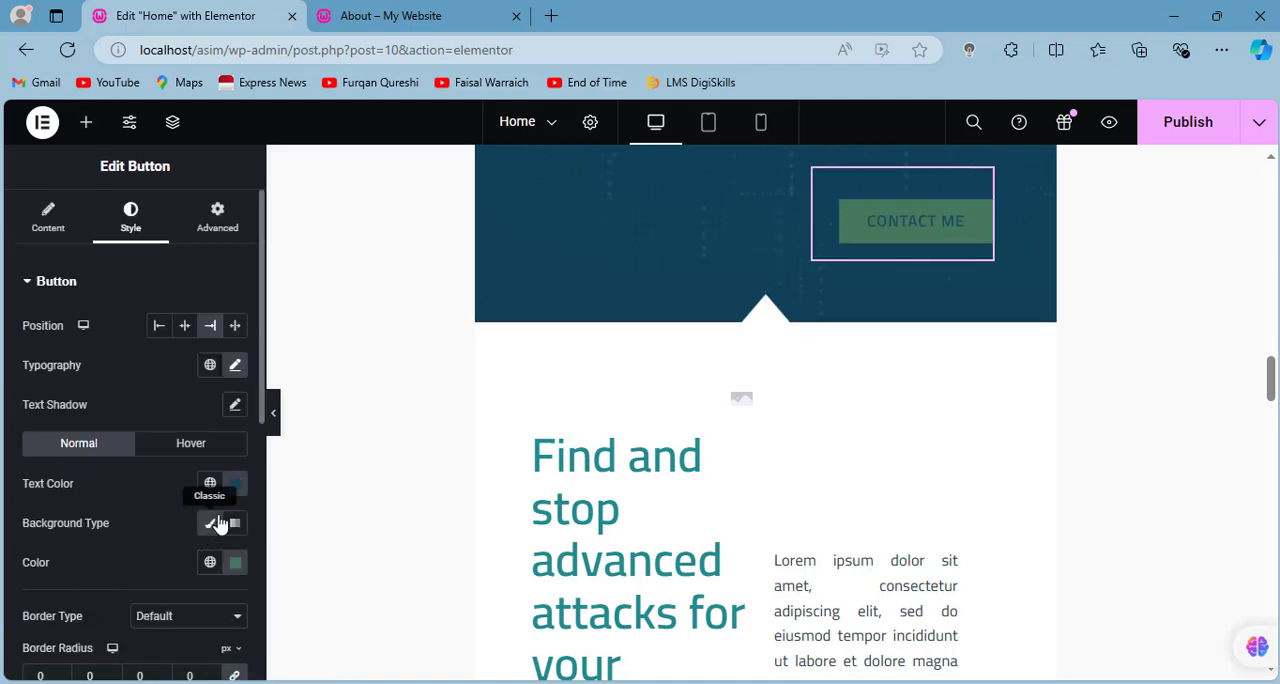
left_click(236, 484)
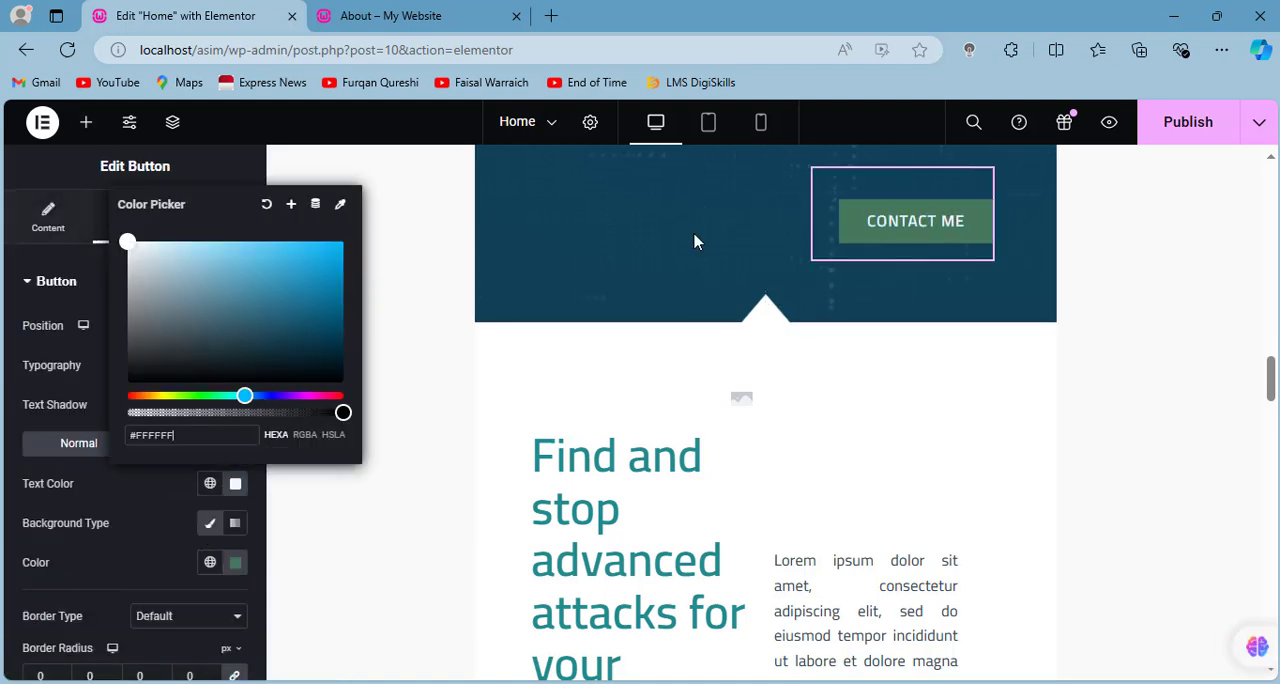
left_click(877, 229)
scroll(743, 357, "down", 1)
scroll(737, 480, "up", 15)
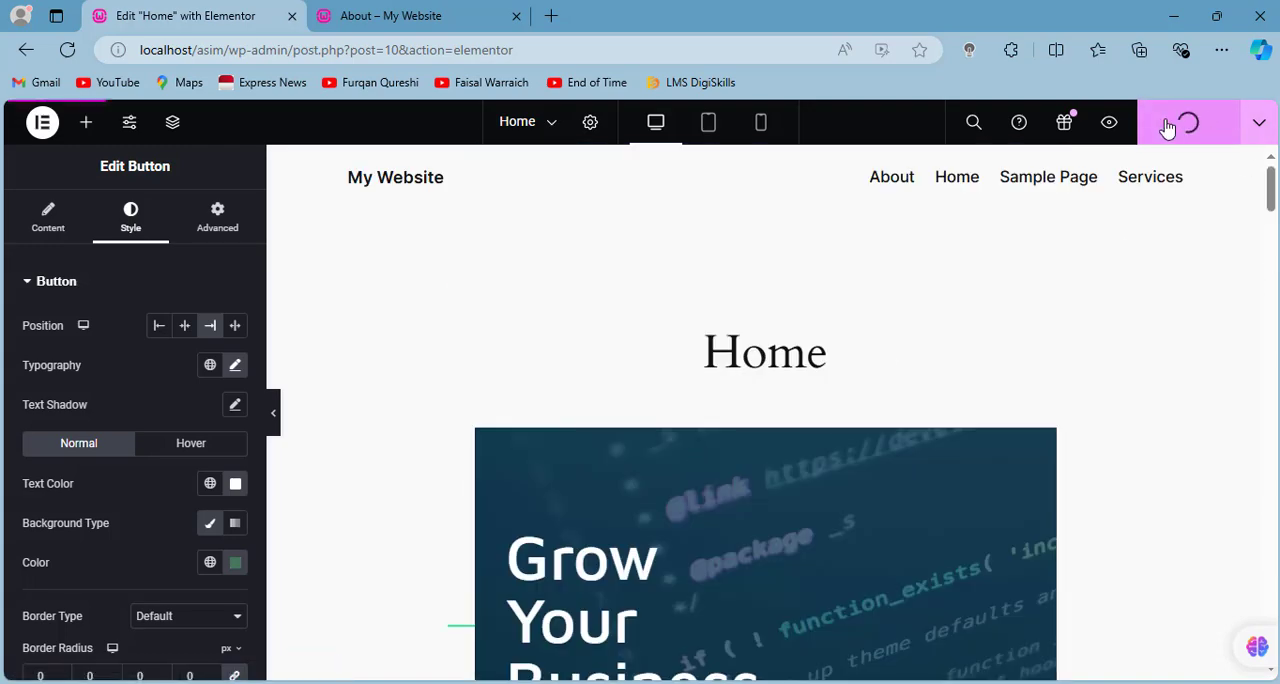
- Open the live Home page from the site navigation, review it down to the footer and return to the Elementor editor
left_click(468, 12)
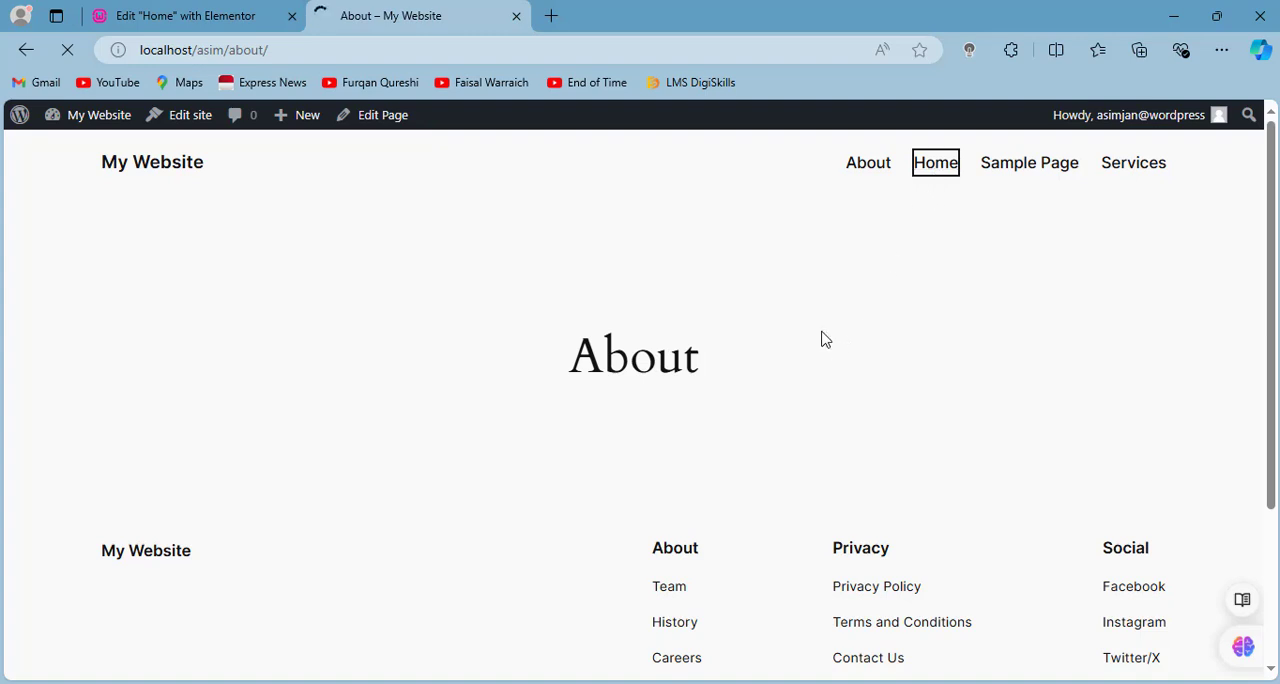
scroll(822, 340, "down", 15)
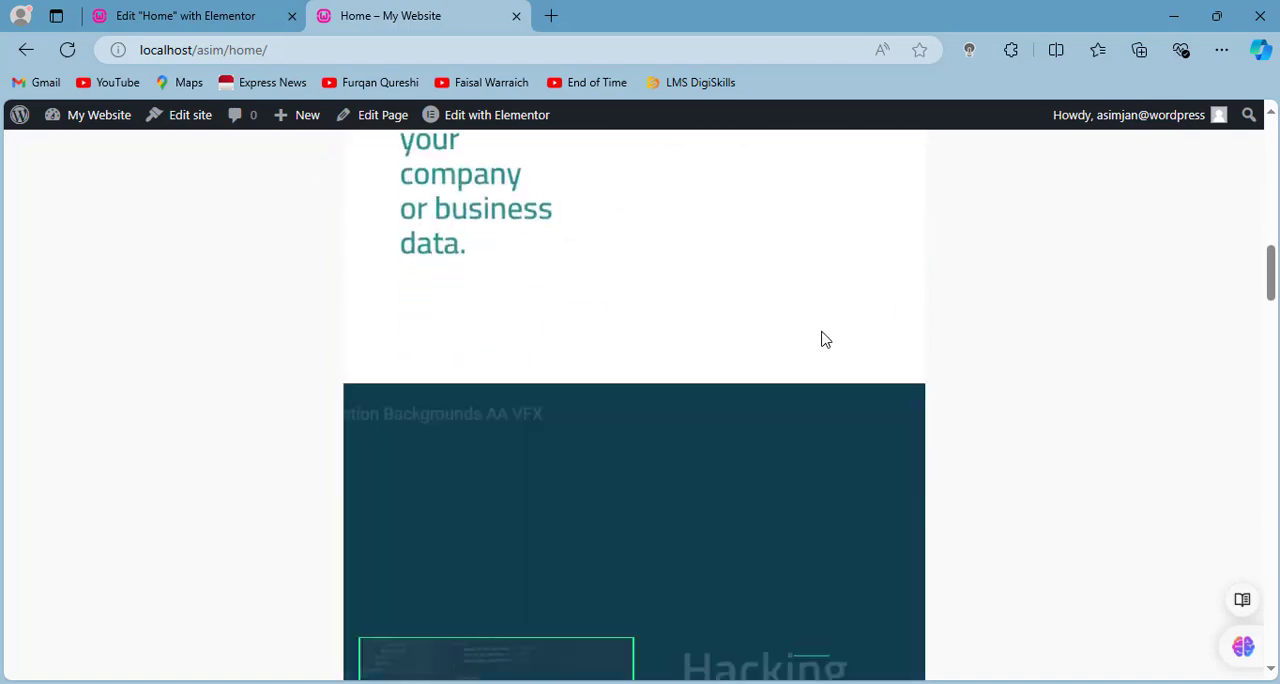
scroll(822, 340, "down", 15)
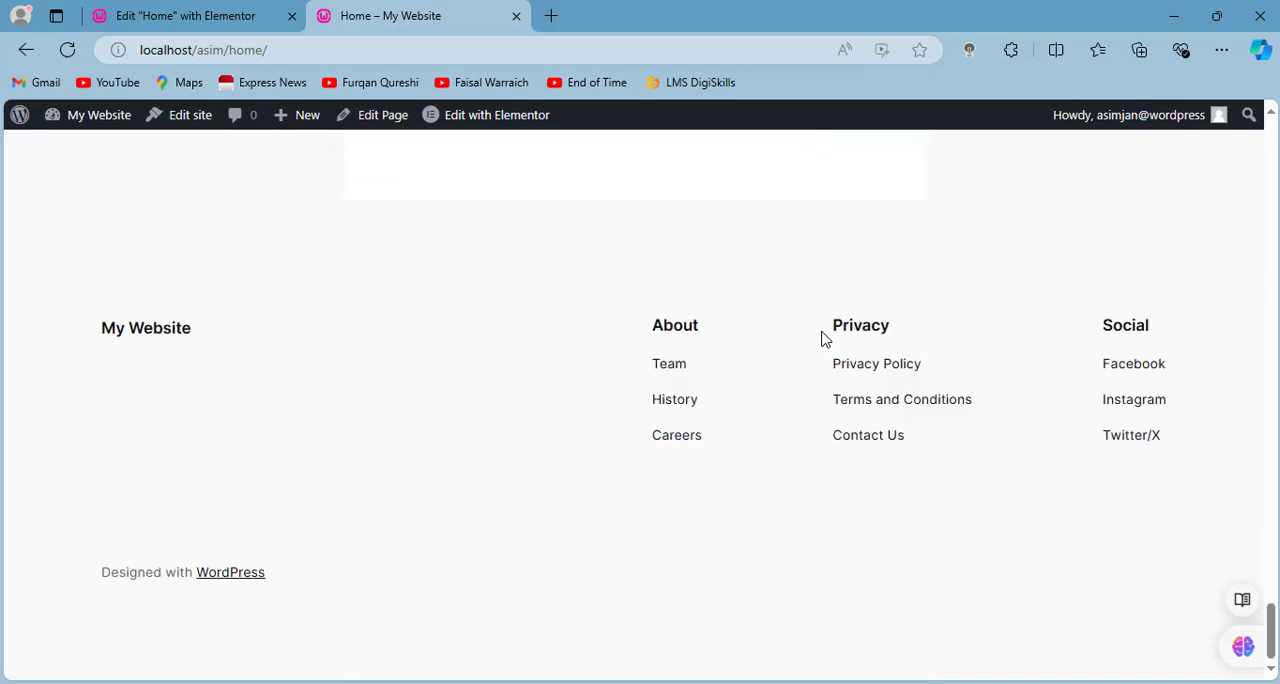
key("Home")
key("ctrl+shift+Tab")
- Set the Home page's layout to Elementor Full Width in its page settings and publish the change
left_click(560, 126)
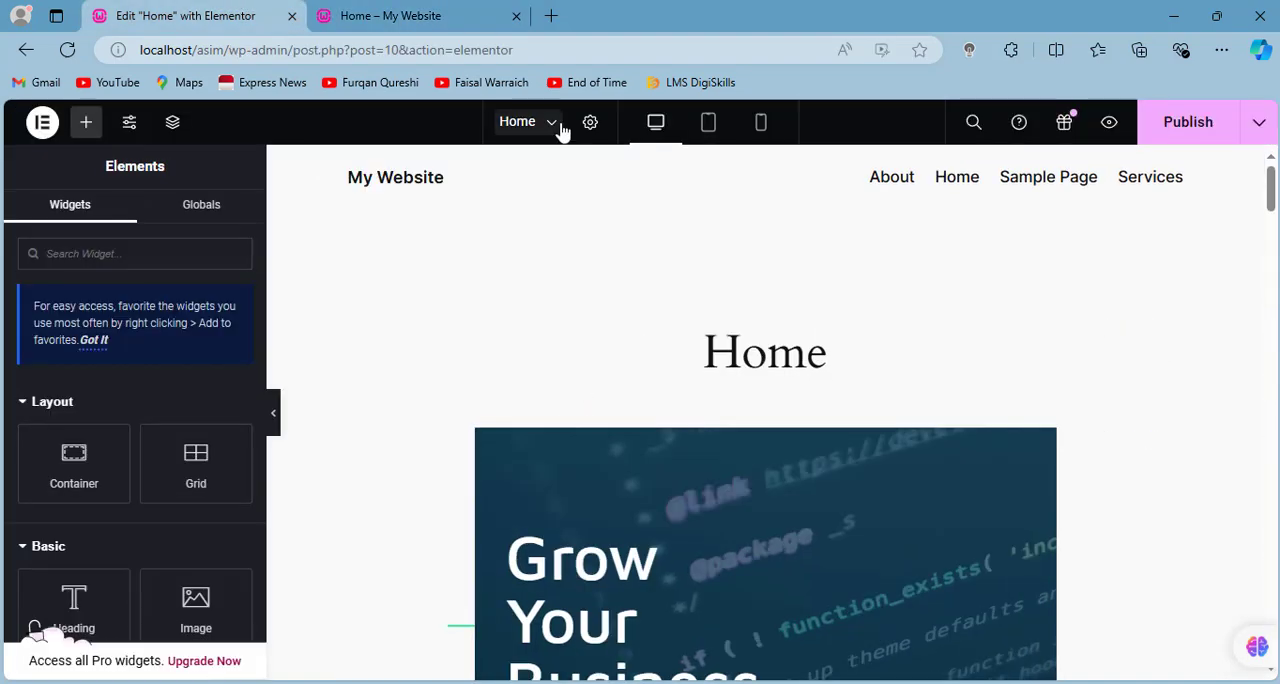
left_click(591, 124)
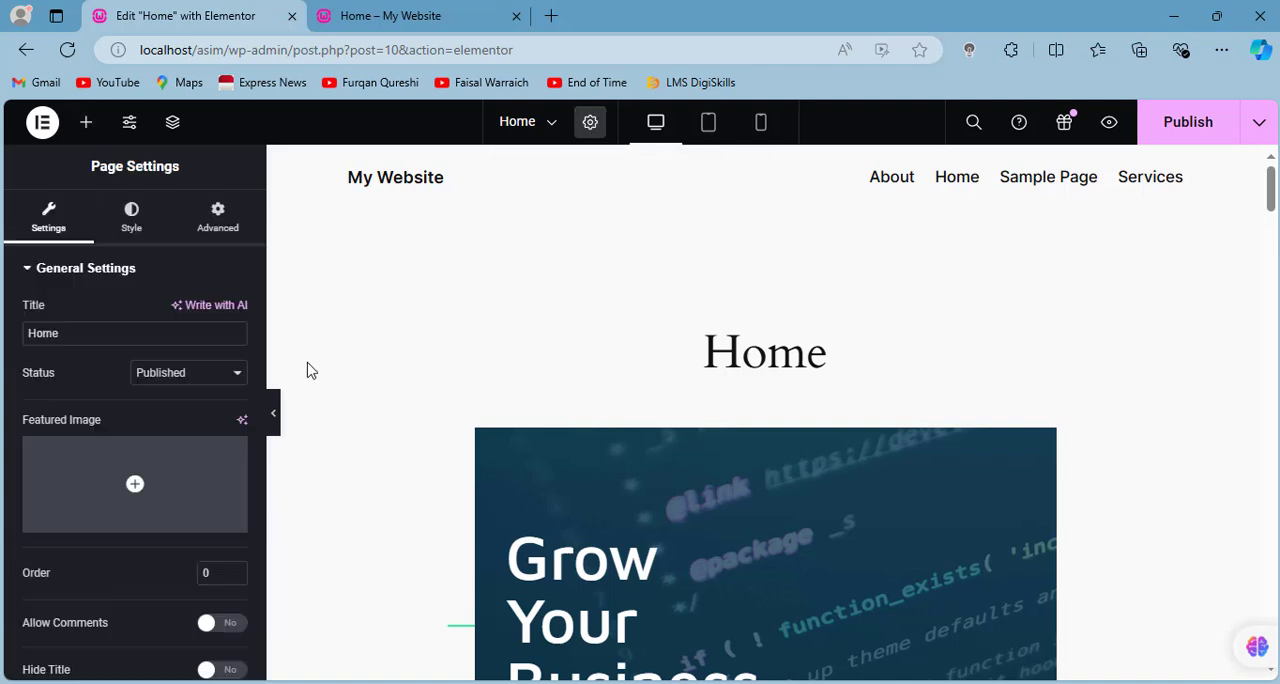
scroll(165, 360, "down", 2)
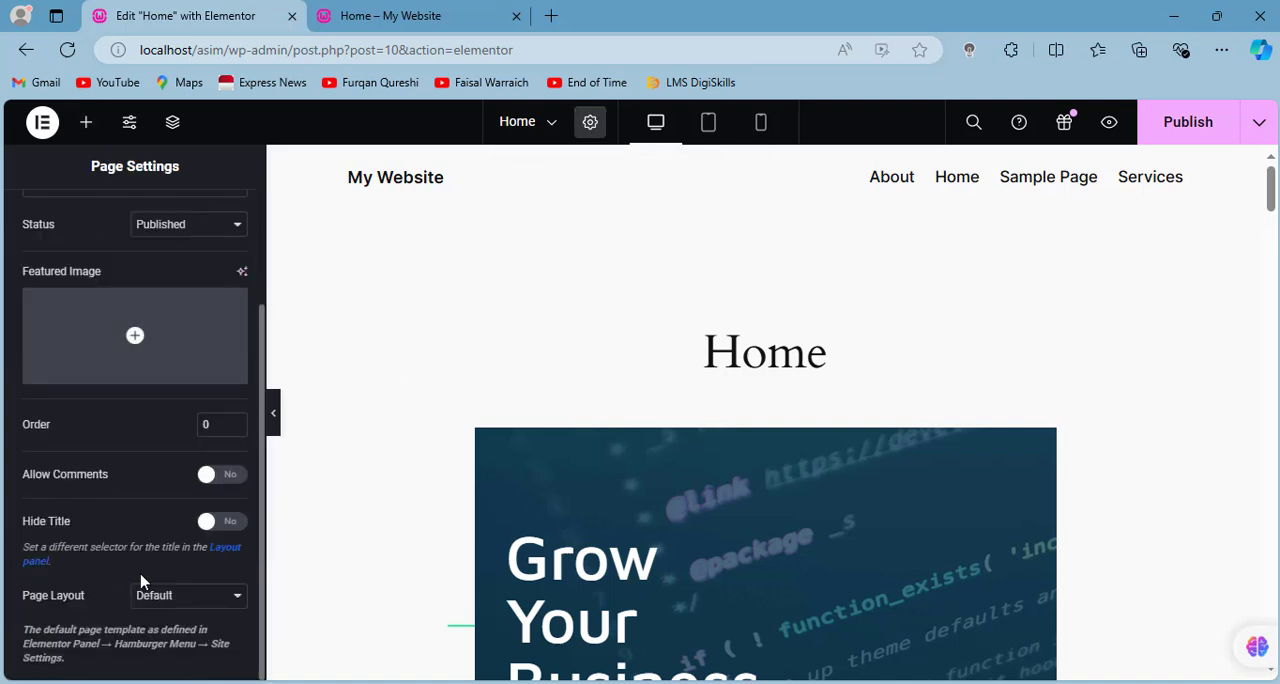
left_click(180, 598)
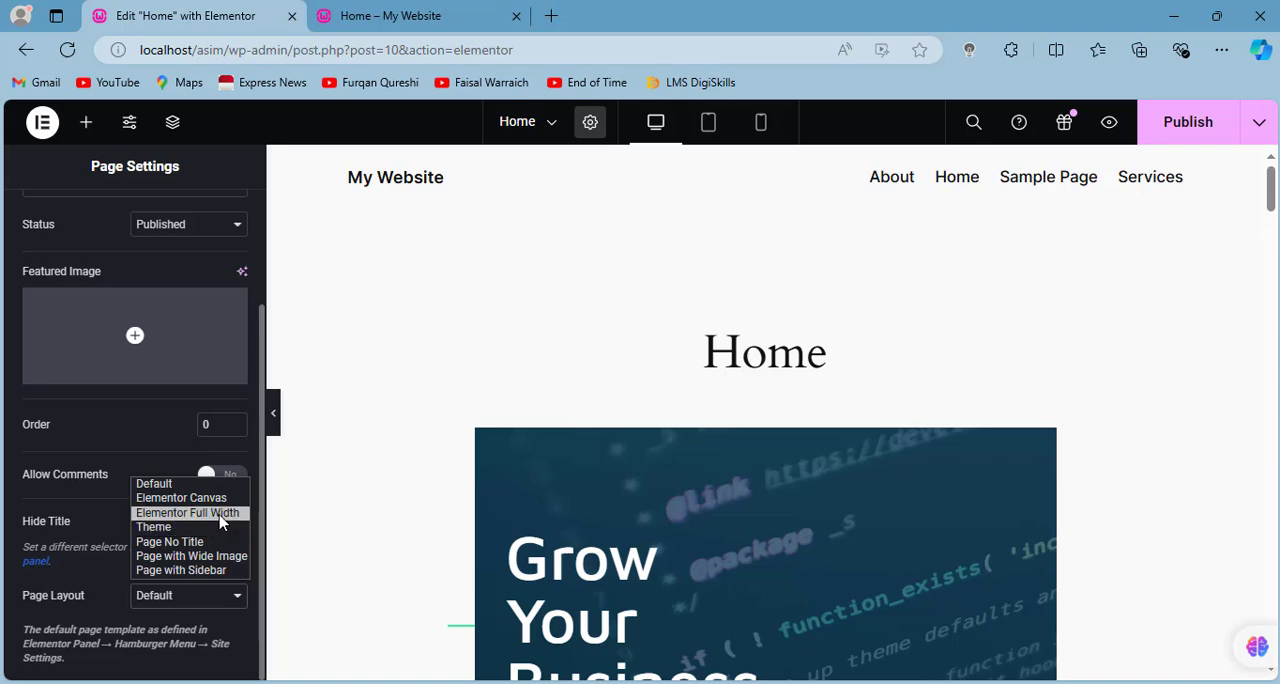
left_click(209, 513)
left_click(210, 618)
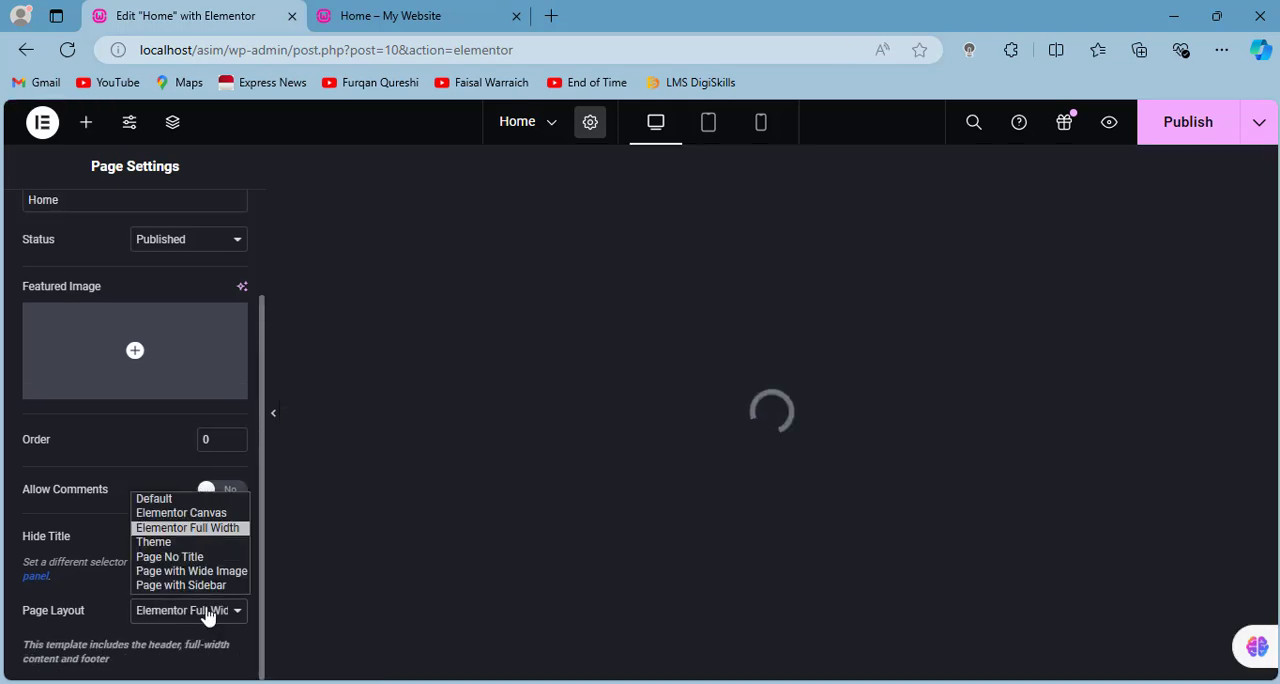
left_click(200, 528)
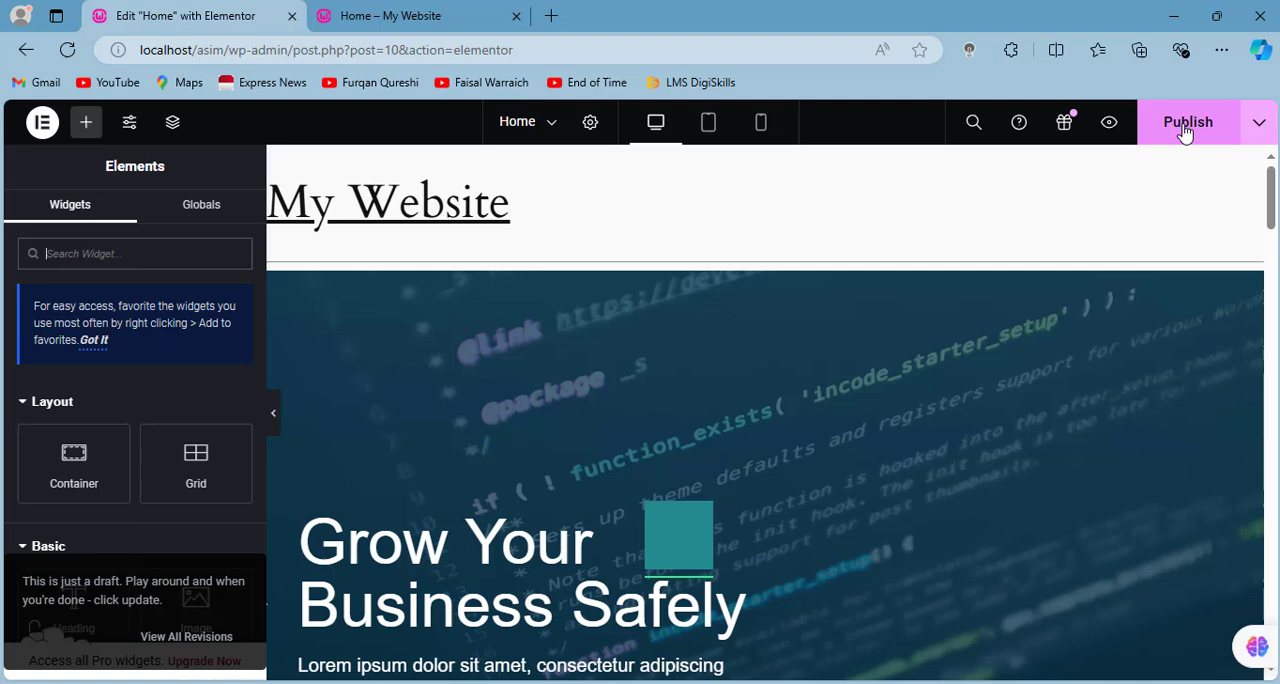
left_click(1185, 133)
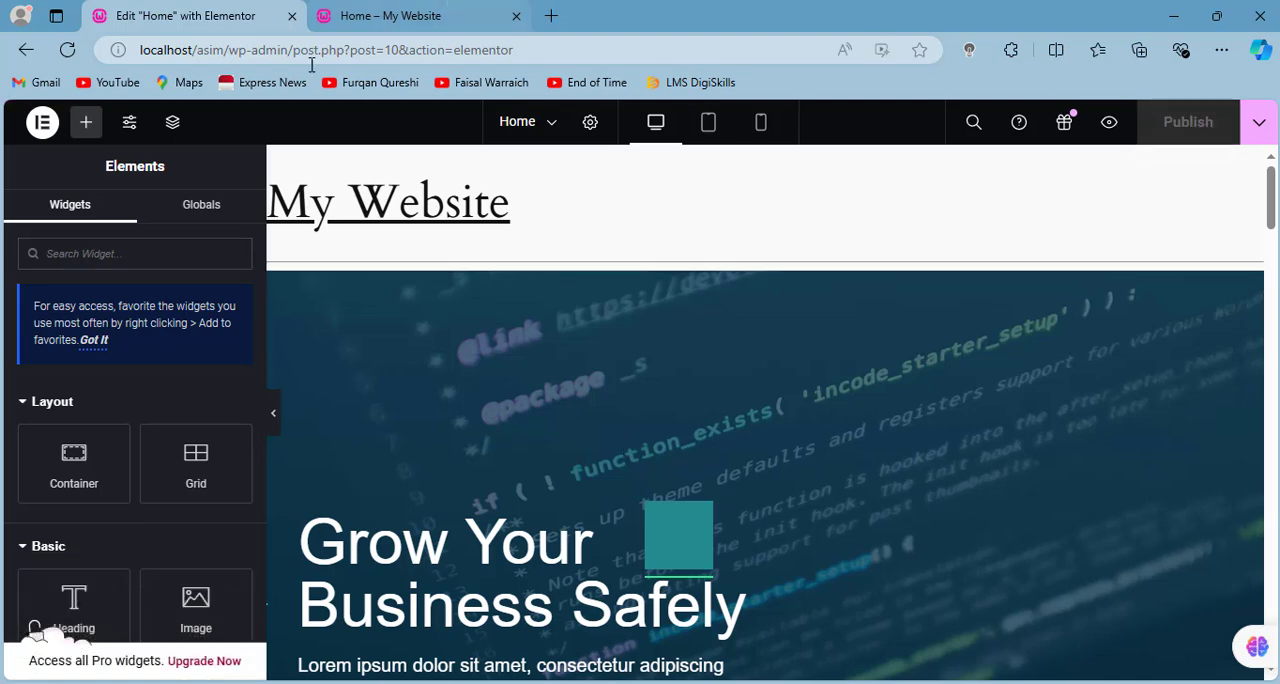
- Reload the live Home page and check its layout across the sections
left_click(390, 16)
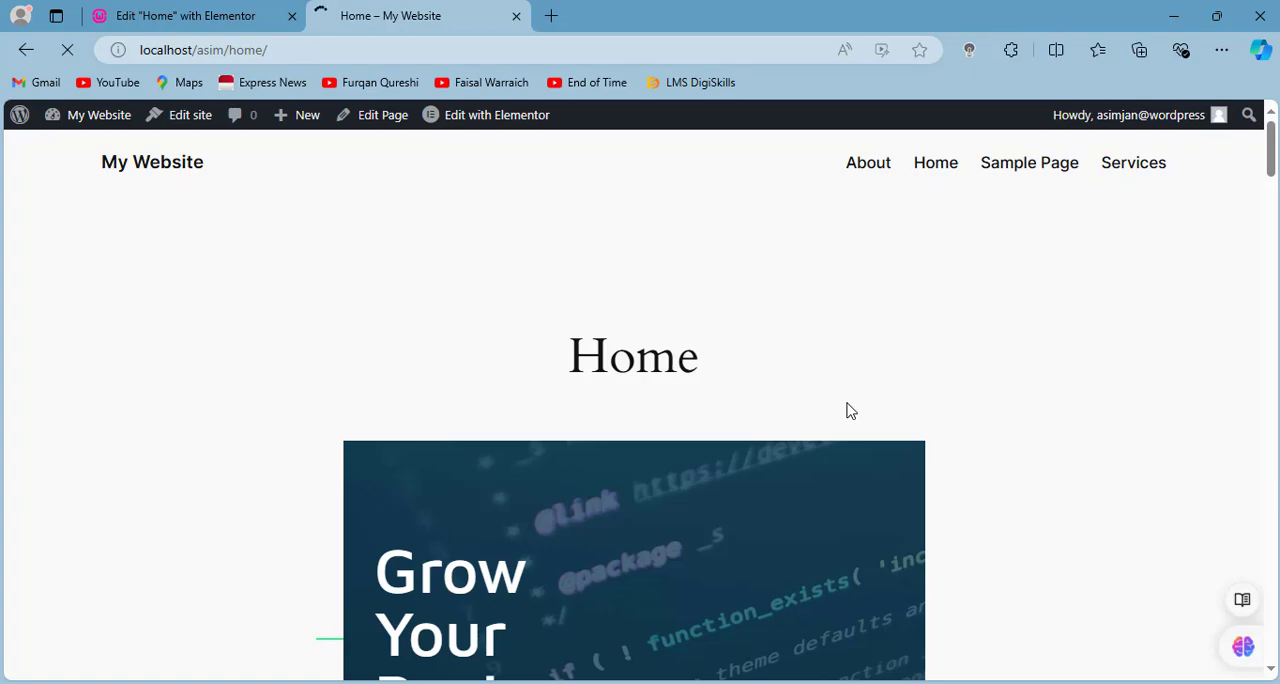
scroll(846, 411, "down", 15)
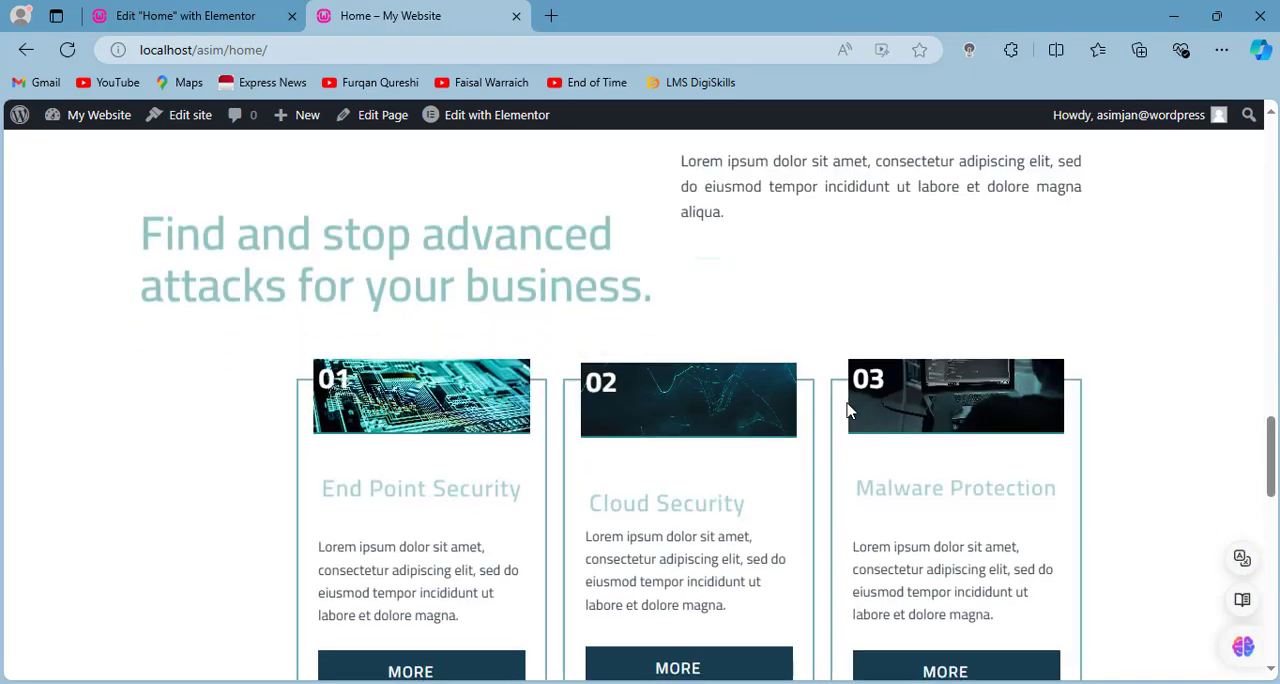
scroll(846, 411, "up", 15)
- Exit Elementor to WordPress and open the About page for editing from the pages list
left_click(228, 8)
left_click(42, 122)
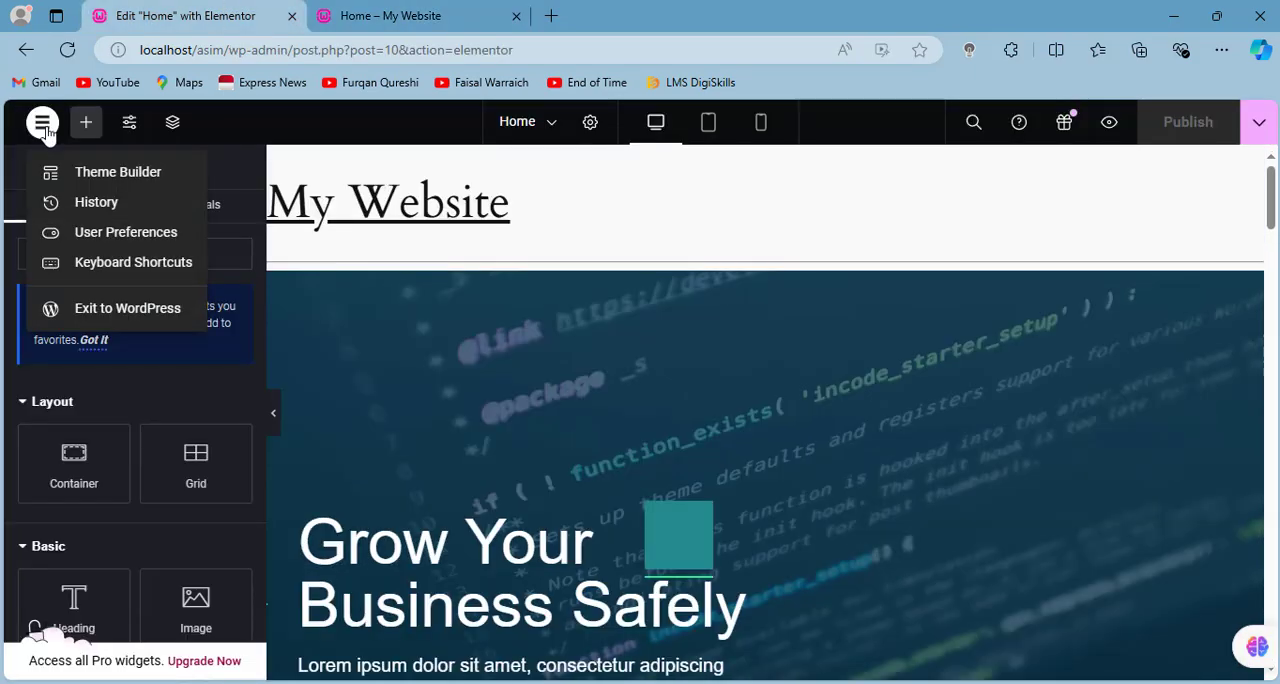
left_click(118, 305)
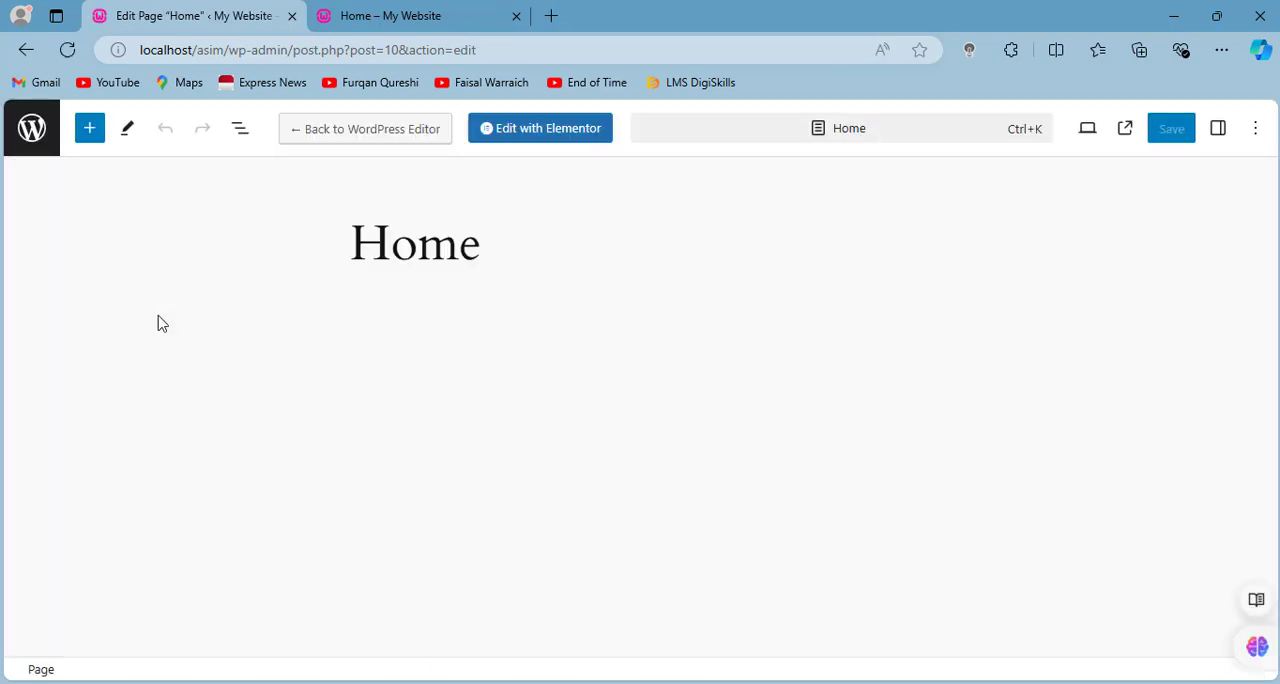
left_click(28, 136)
left_click(238, 318)
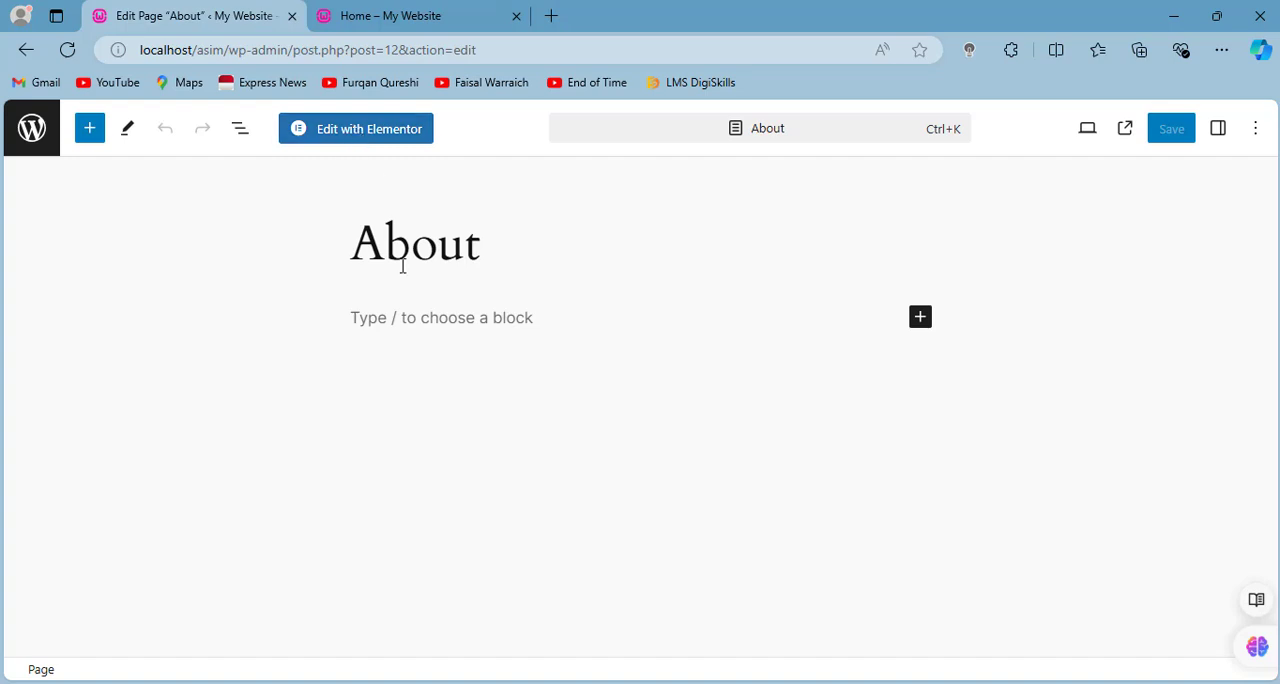
- Open the About page in Elementor and insert the About Us template from the installed Cyber Security kit
left_click(366, 138)
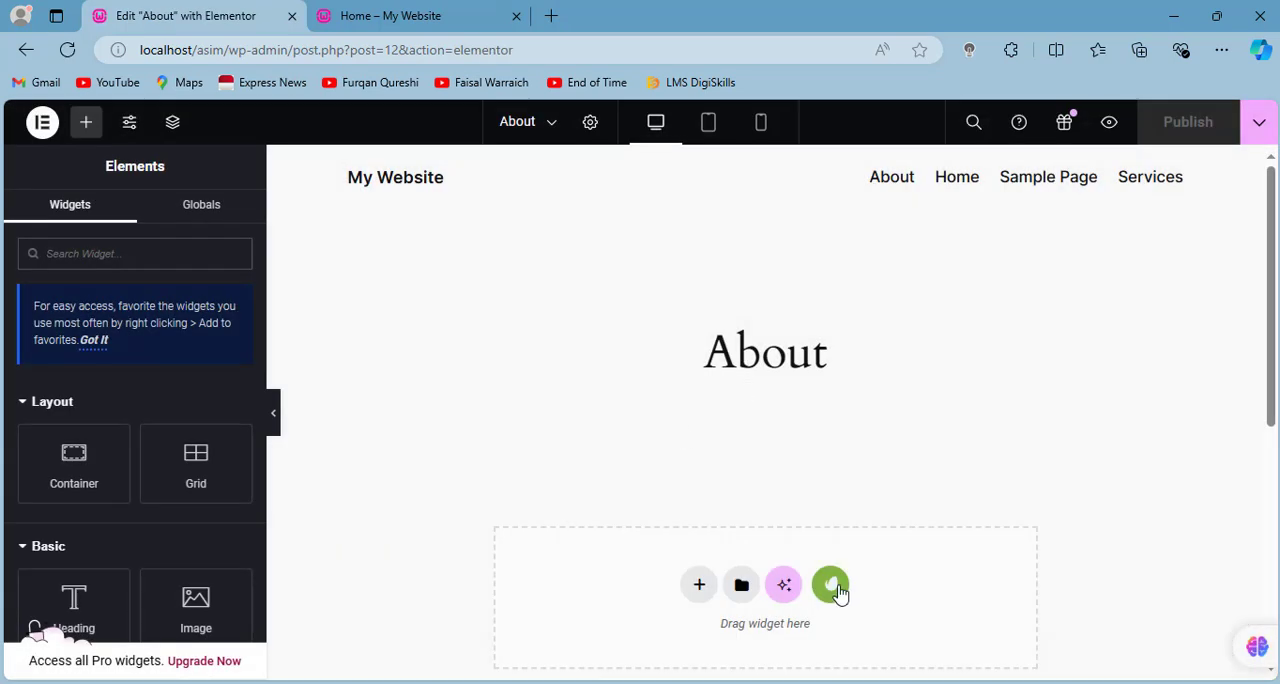
left_click(831, 585)
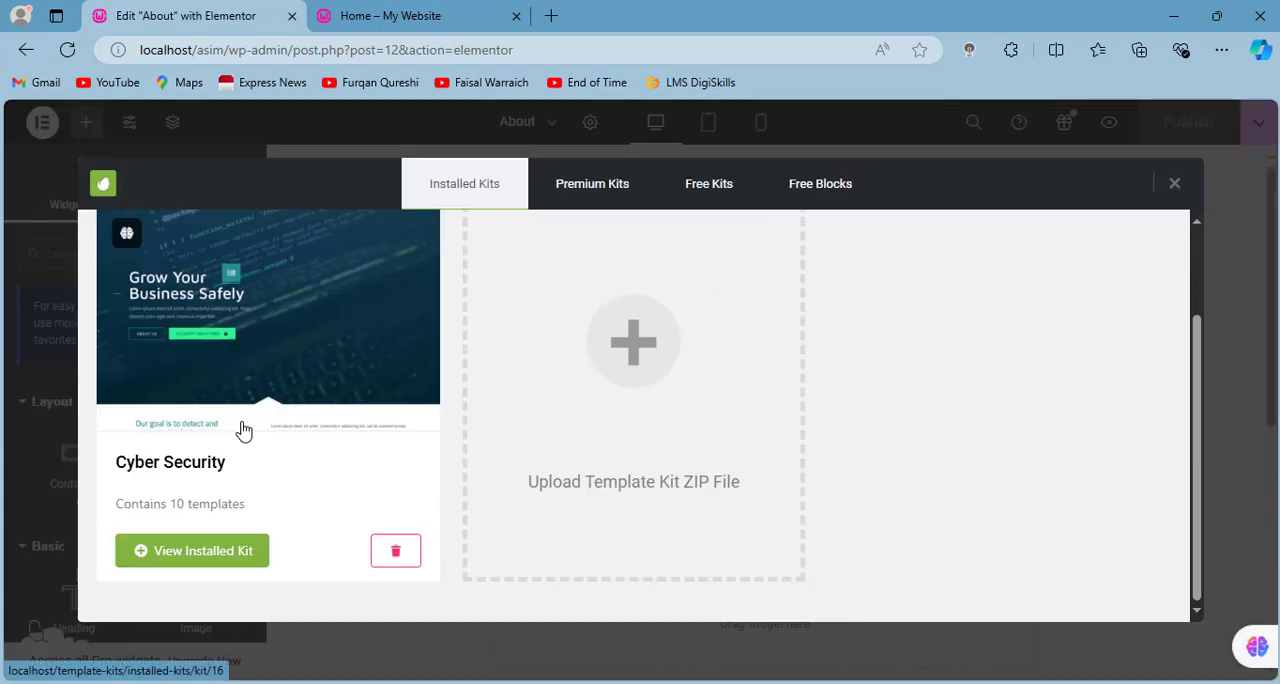
left_click(212, 548)
scroll(506, 496, "down", 5)
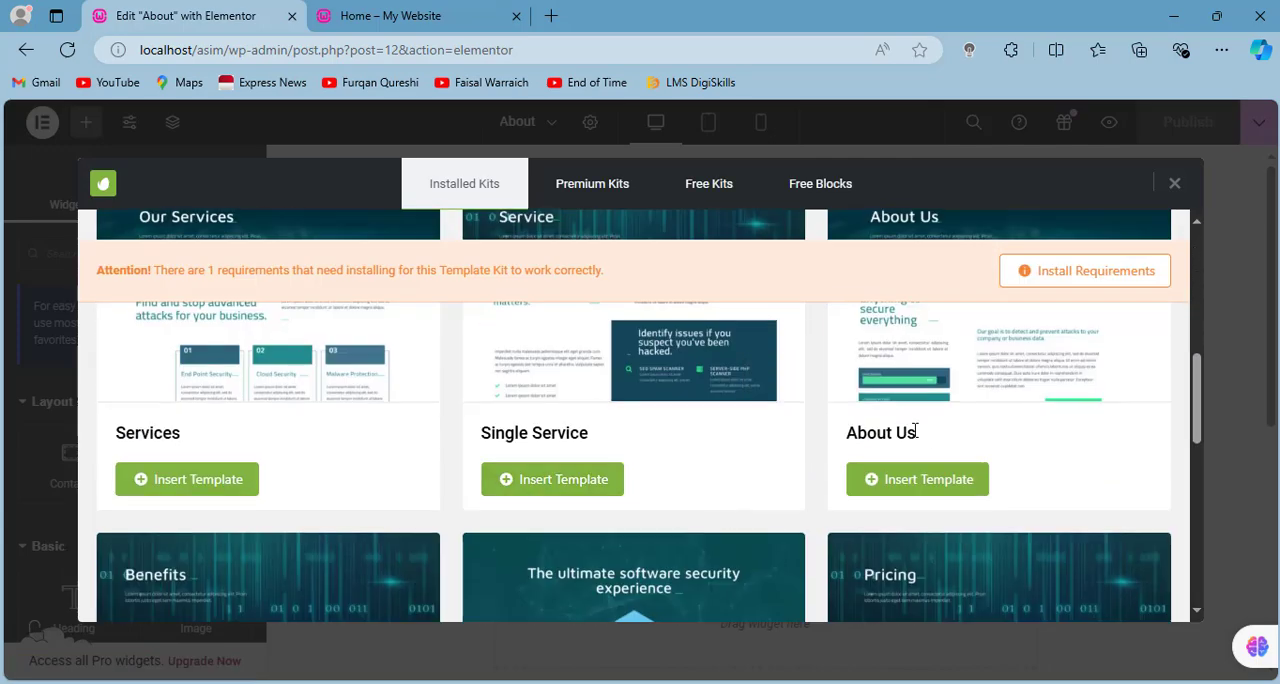
scroll(563, 309, "up", 2)
scroll(897, 408, "down", 2)
scroll(897, 408, "down", 2)
scroll(886, 486, "up", 3)
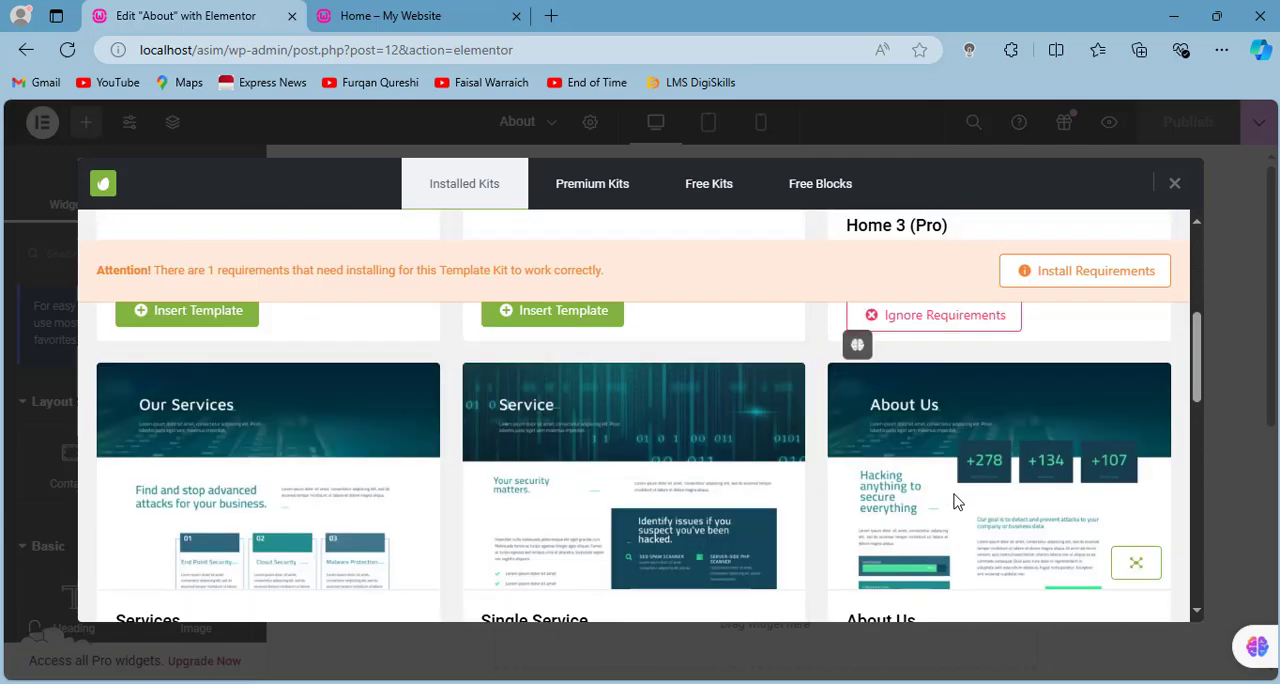
scroll(951, 500, "down", 2)
left_click(912, 481)
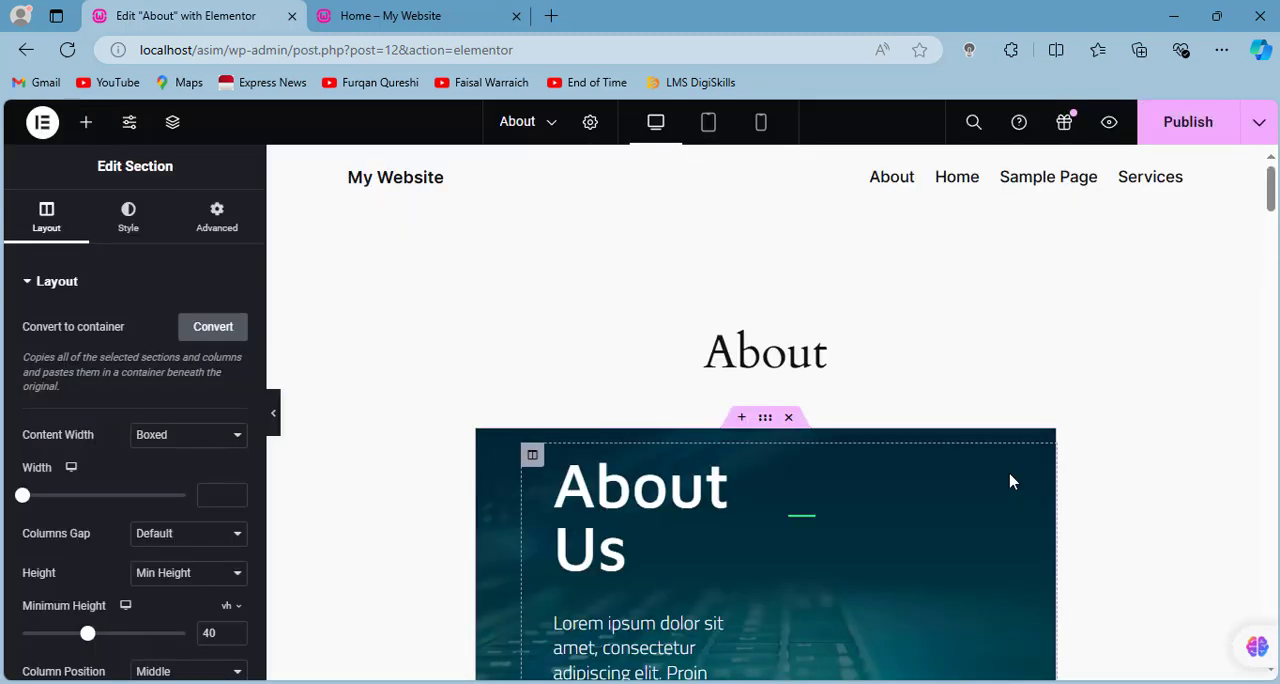
- Publish the About page with its page layout set to Elementor Full Width and exit to WordPress
left_click(200, 535)
left_click(200, 552)
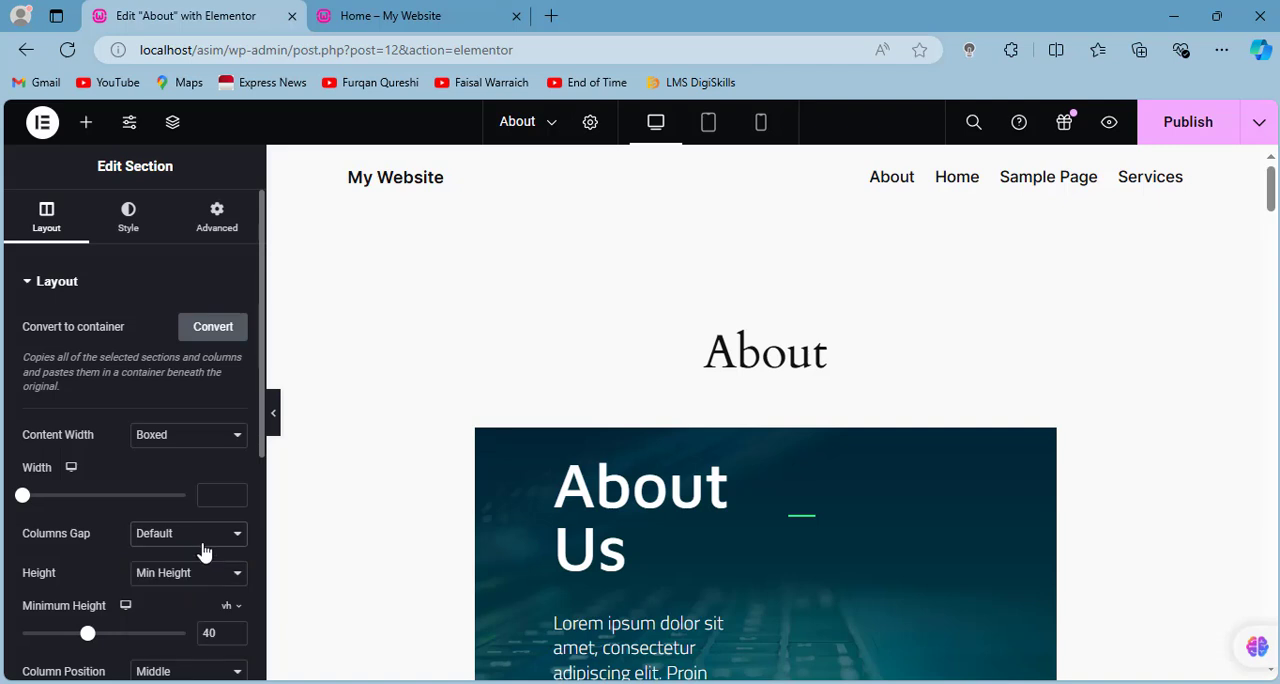
left_click(588, 122)
scroll(220, 440, "down", 3)
left_click(216, 595)
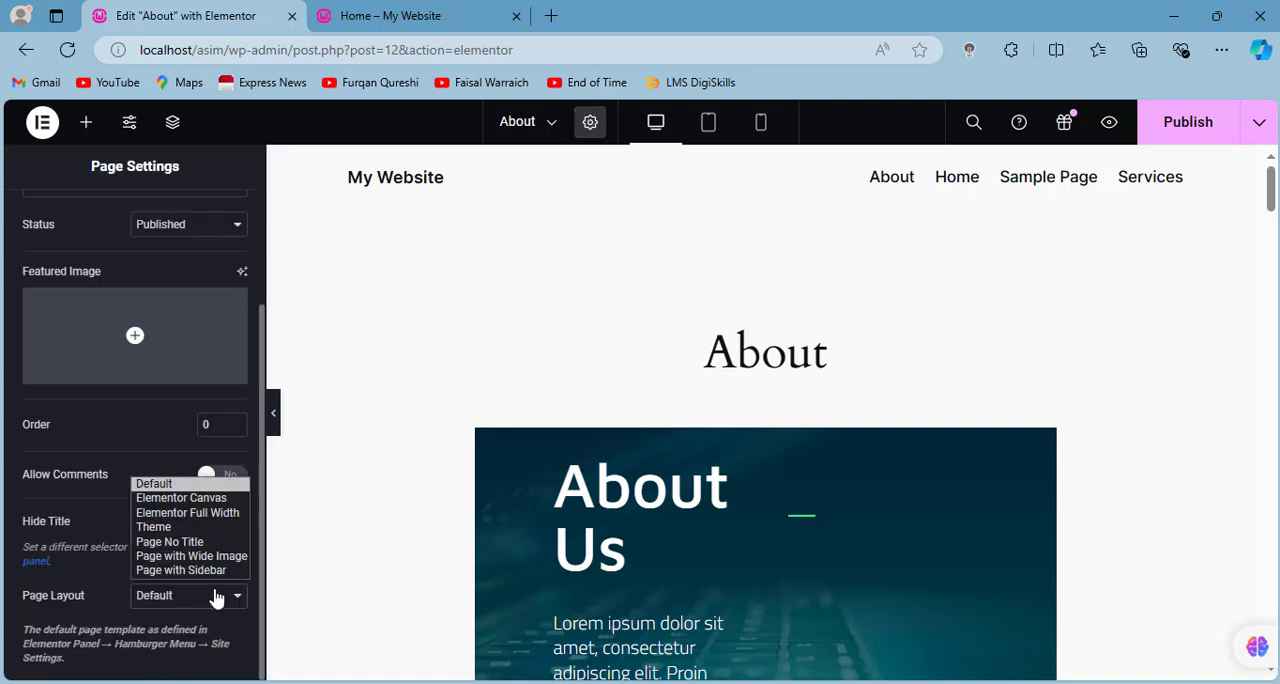
left_click(187, 512)
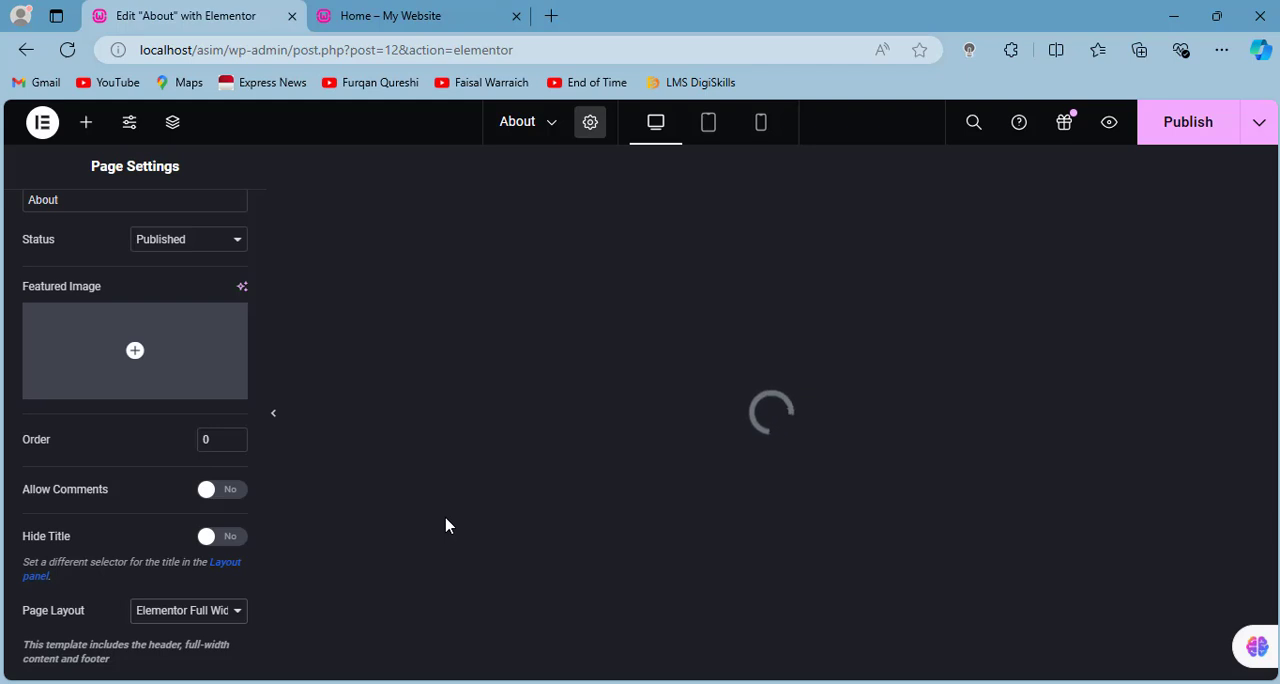
left_click(1157, 131)
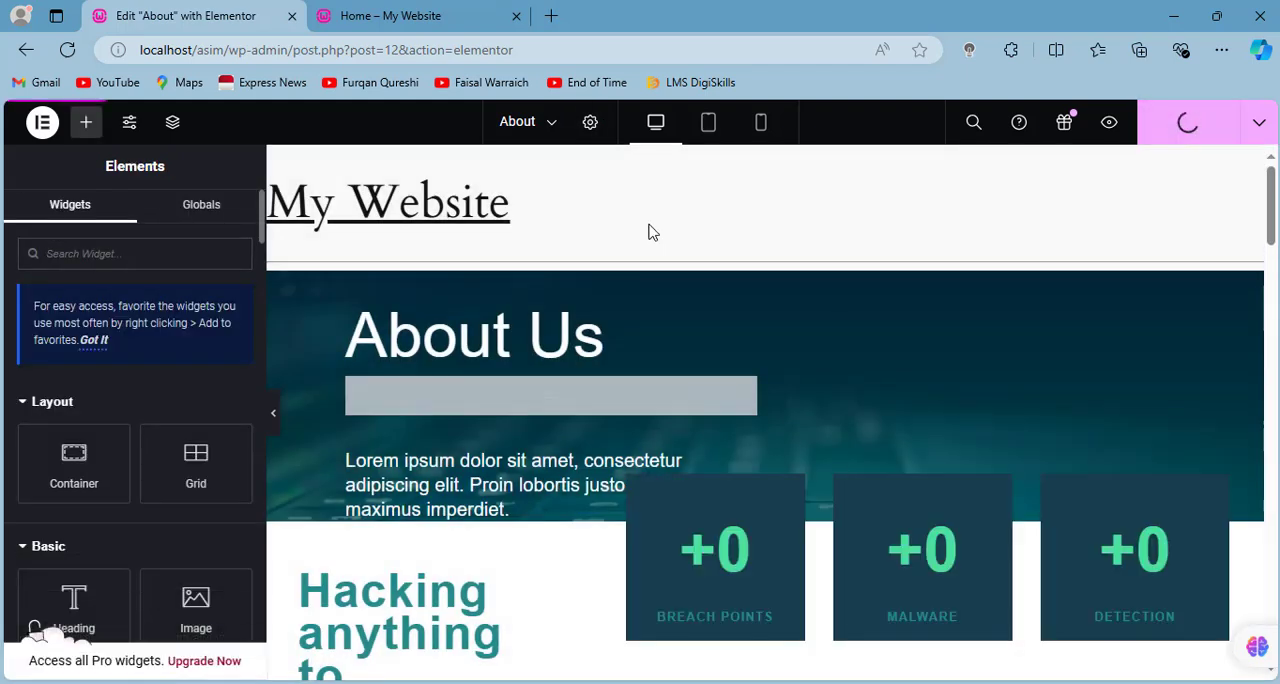
left_click(42, 122)
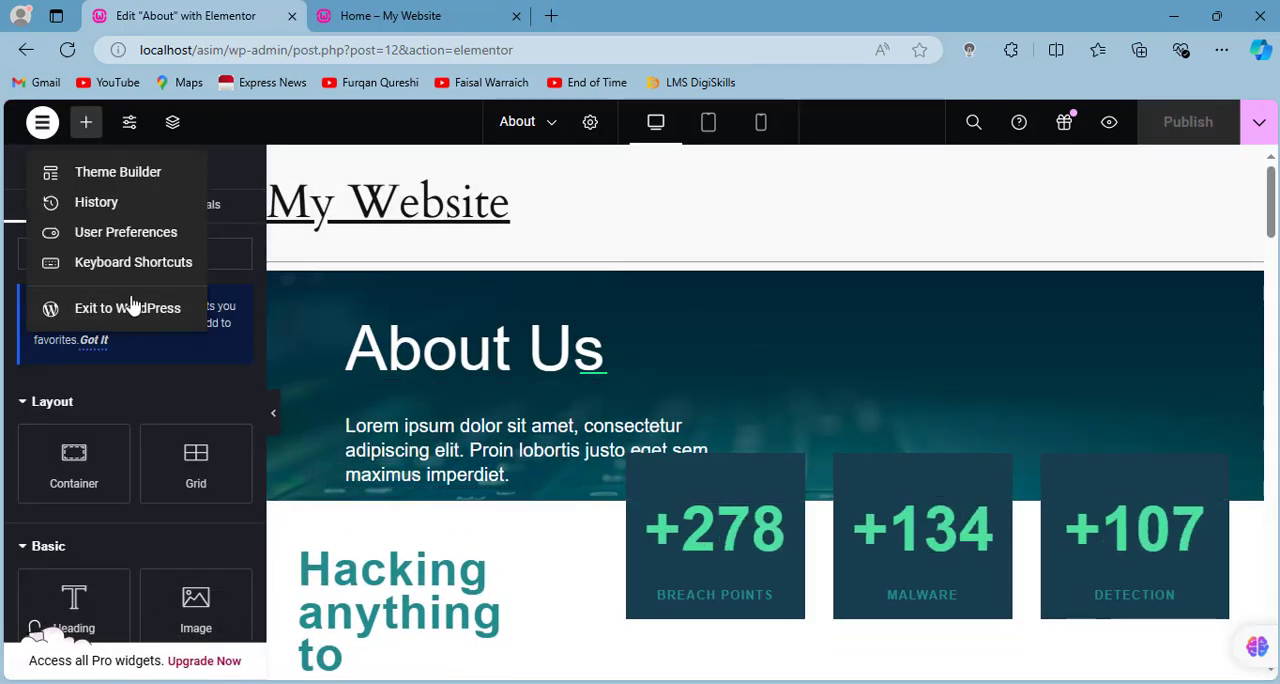
left_click(114, 306)
- Open the live About page through the site's front page navigation and review its sections
left_click(390, 15)
scroll(966, 323, "down", 5)
scroll(550, 270, "up", 5)
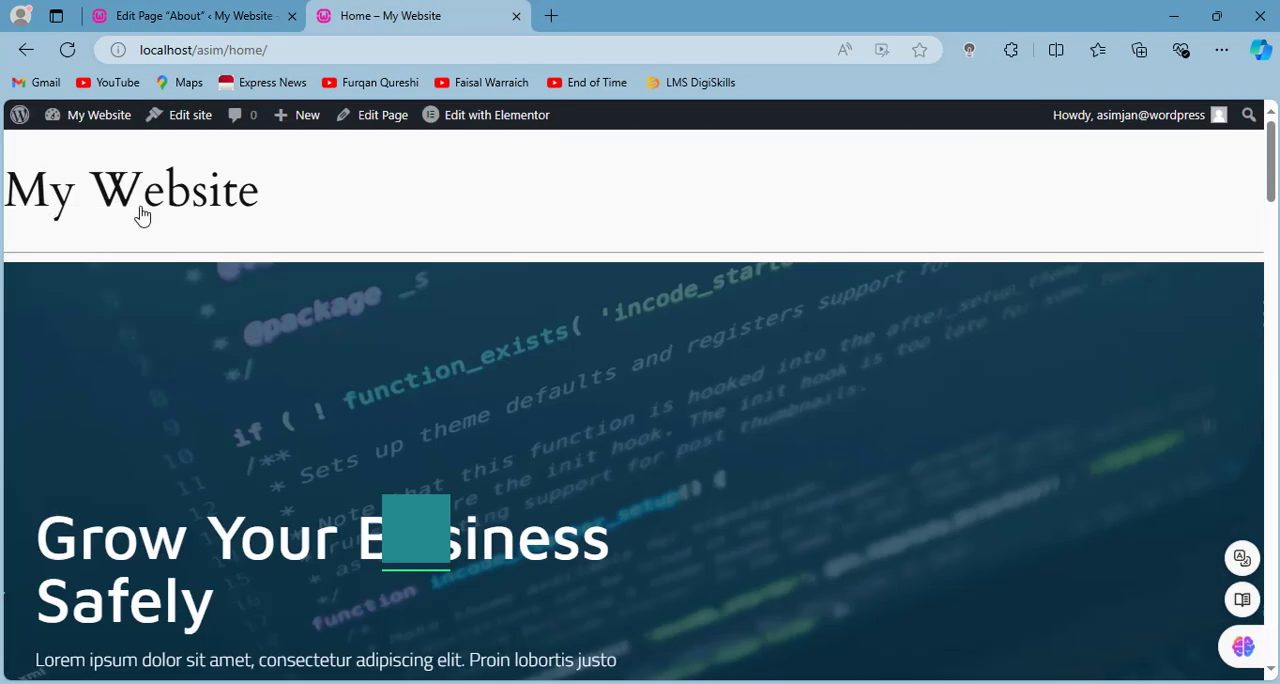
left_click(138, 209)
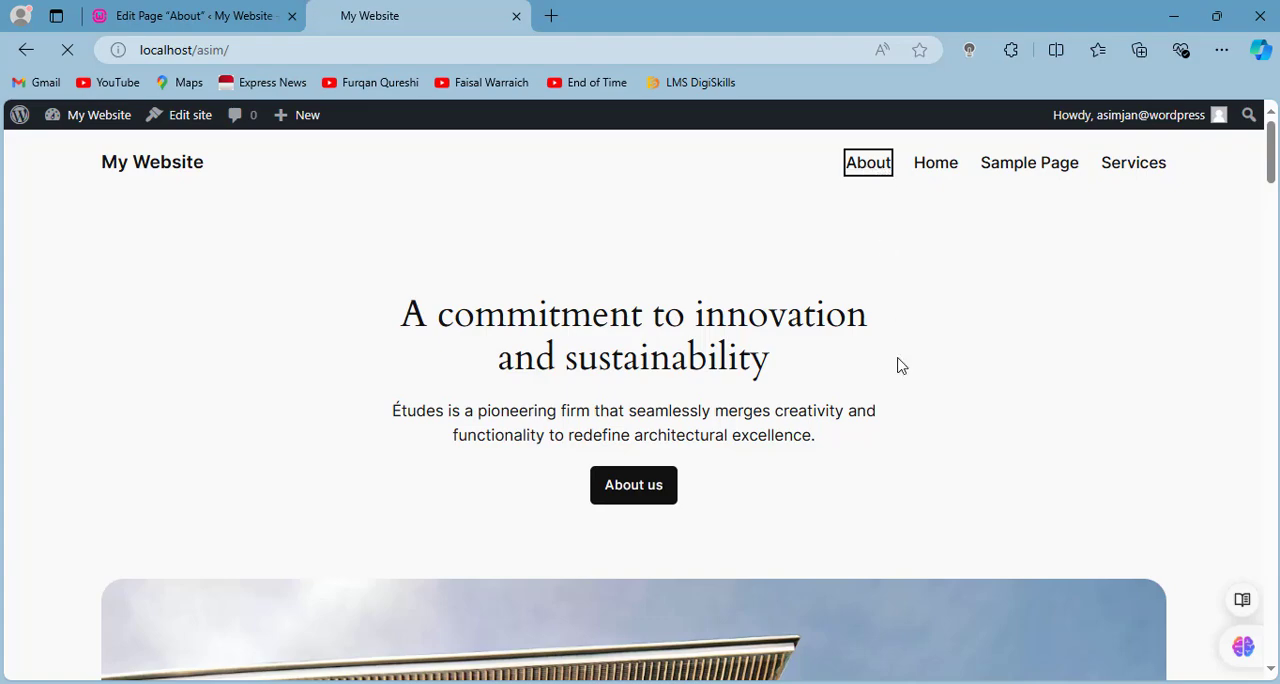
scroll(900, 366, "down", 5)
scroll(900, 365, "up", 5)
scroll(900, 365, "down", 20)
scroll(899, 364, "up", 20)
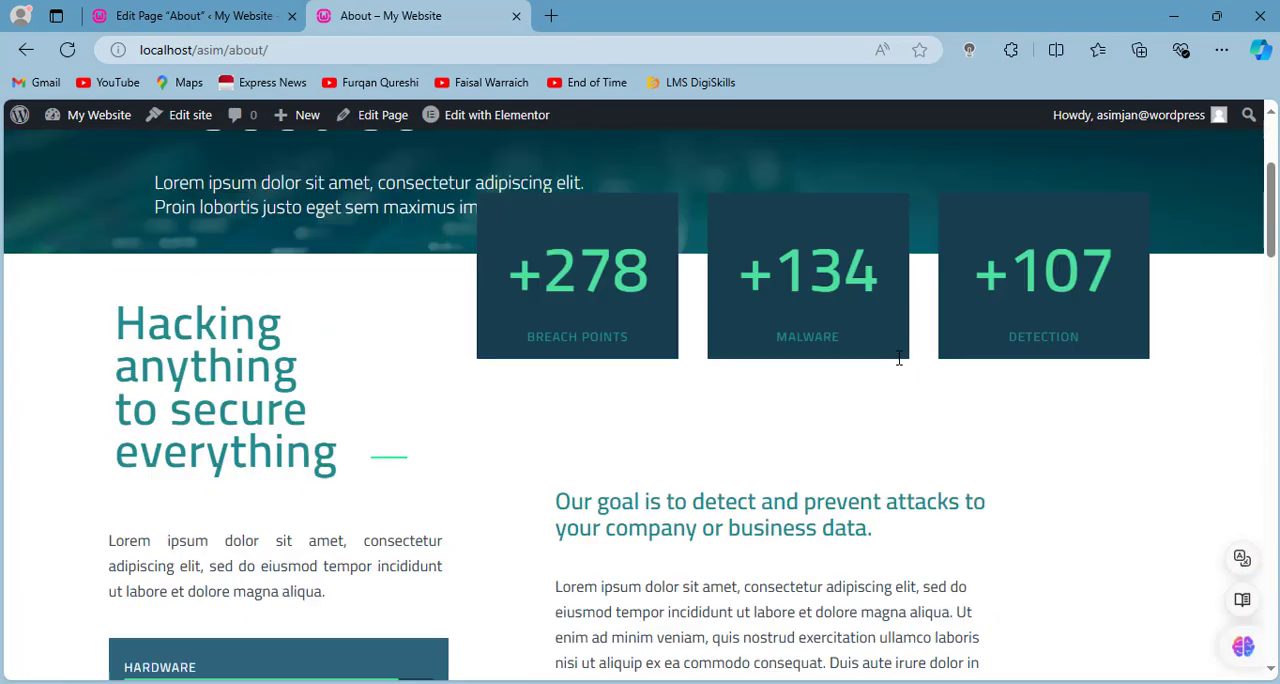
scroll(899, 360, "up", 3)
- Return to the WordPress pages list and move Sample Page to the trash
left_click(171, 8)
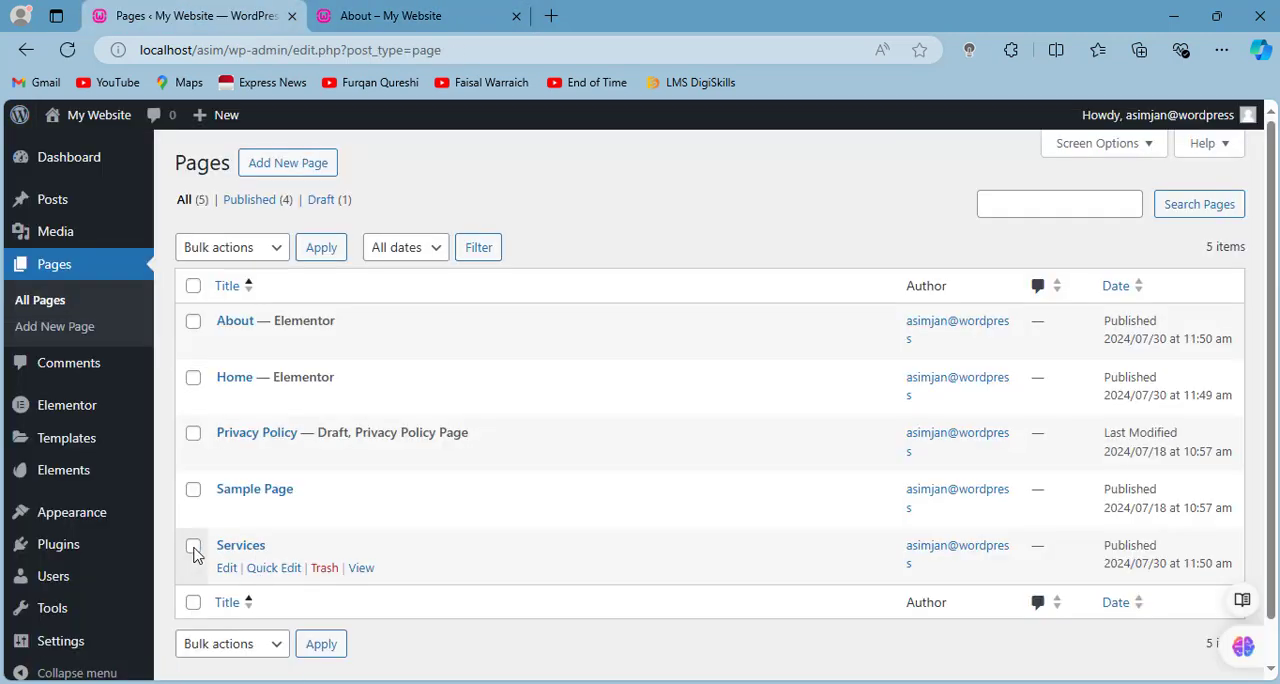
left_click(193, 489)
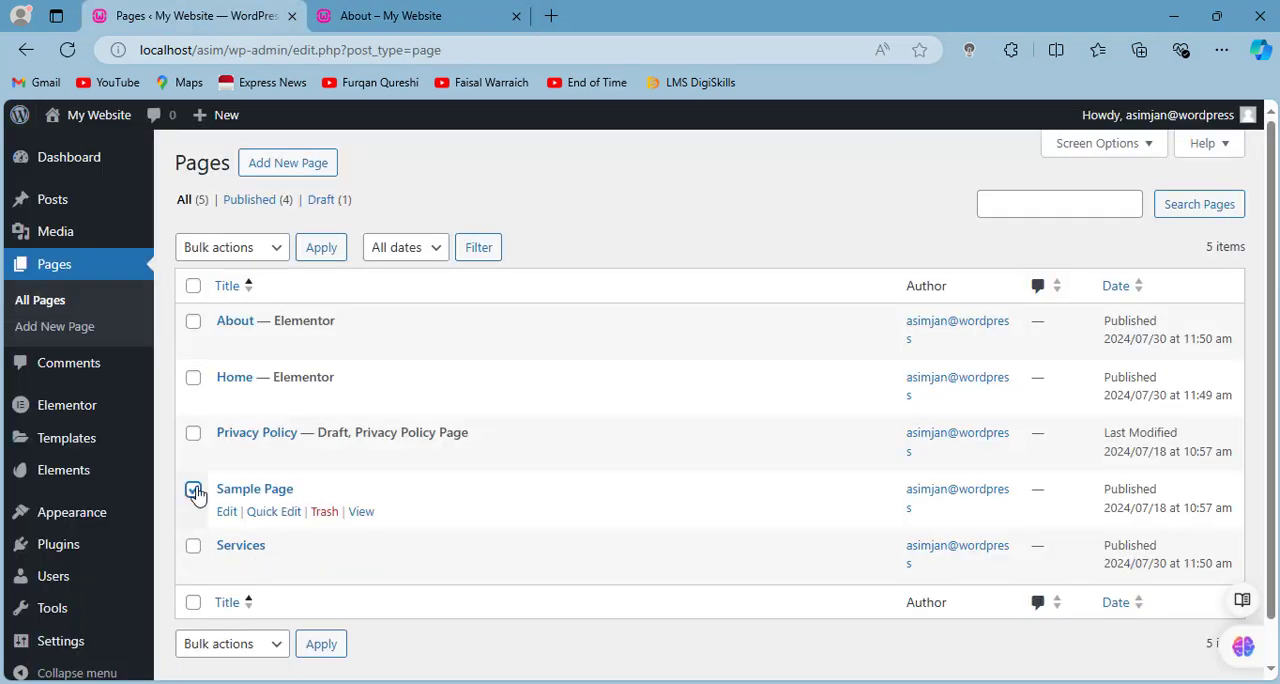
left_click(324, 511)
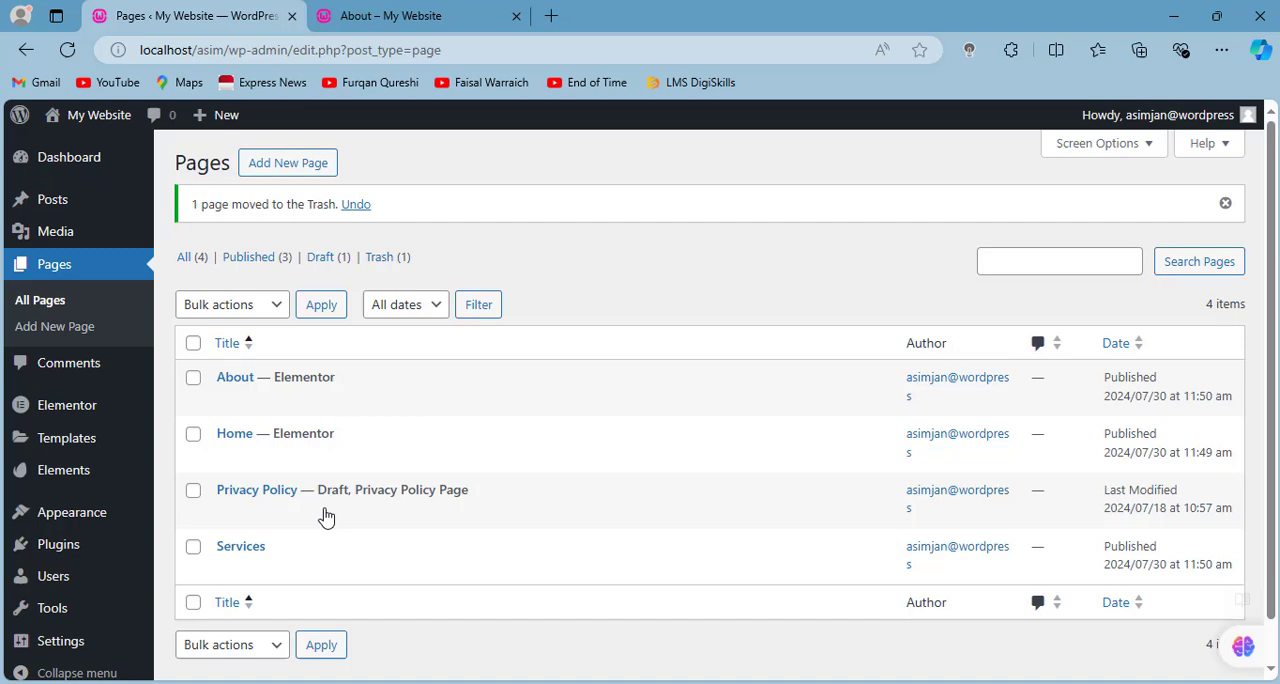
- Open the Services page in Elementor and insert the Services template from the installed Cyber Security kit
left_click(253, 553)
left_click(358, 129)
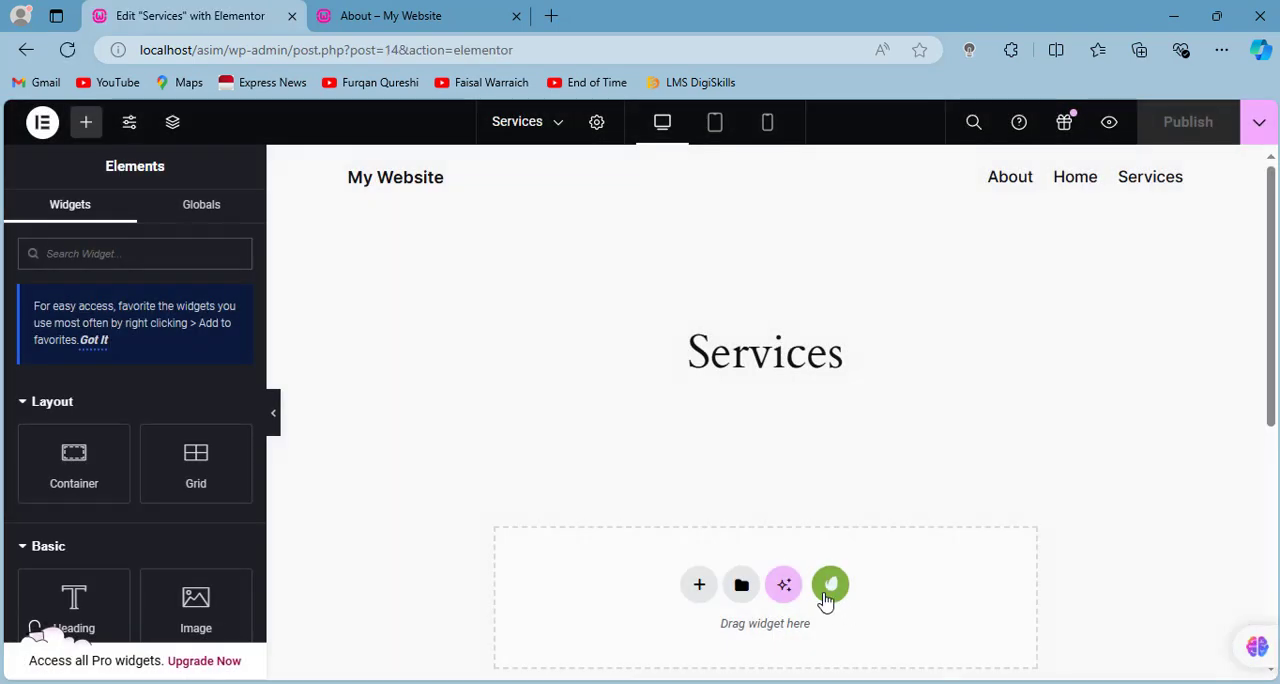
left_click(829, 585)
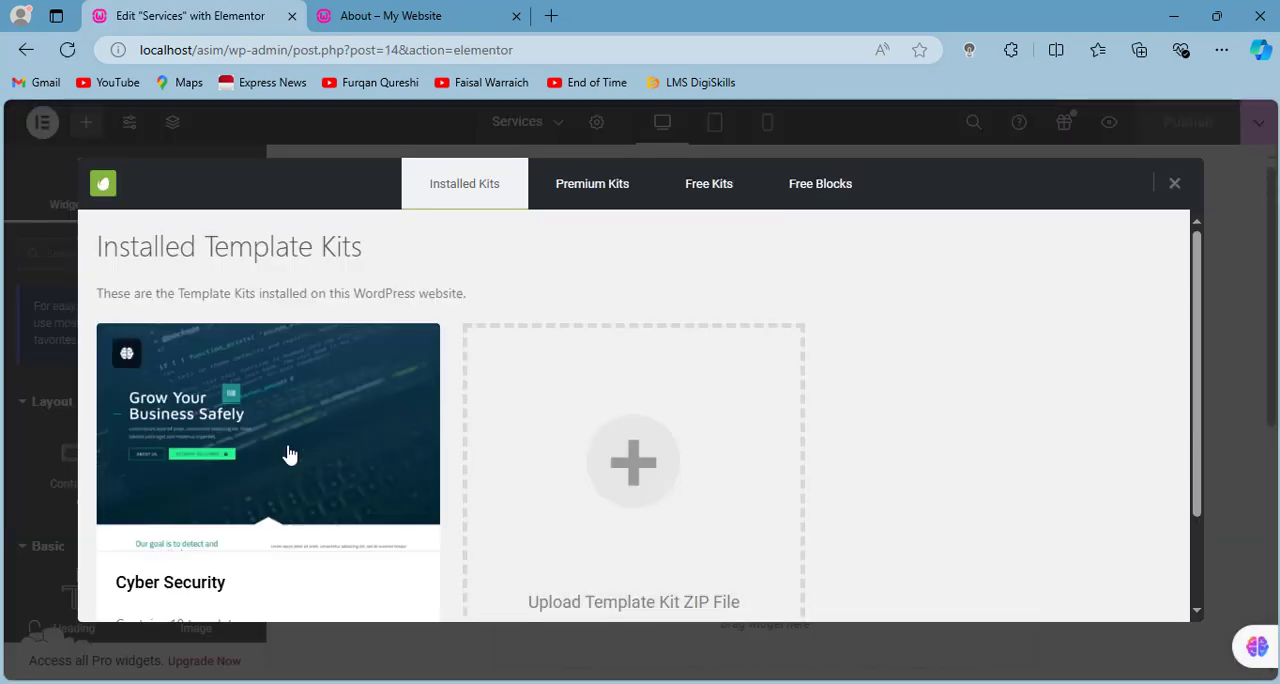
left_click(286, 451)
scroll(498, 440, "down", 3)
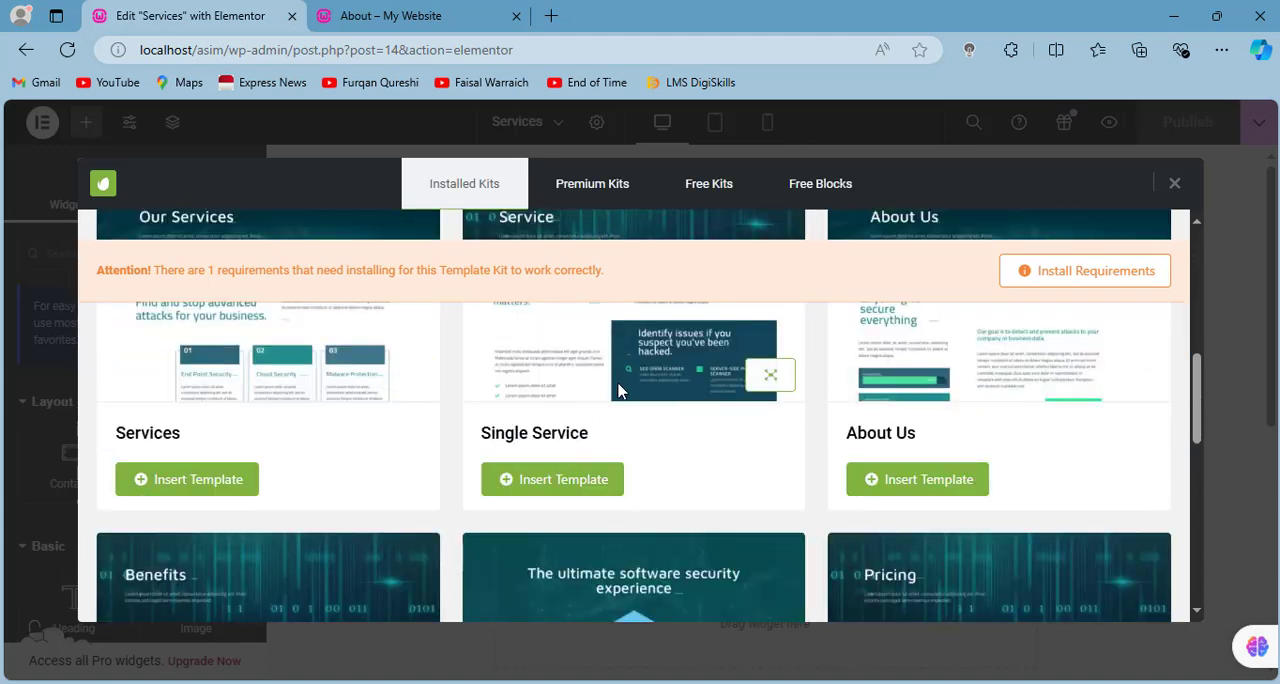
scroll(618, 390, "up", 2)
scroll(683, 469, "down", 6)
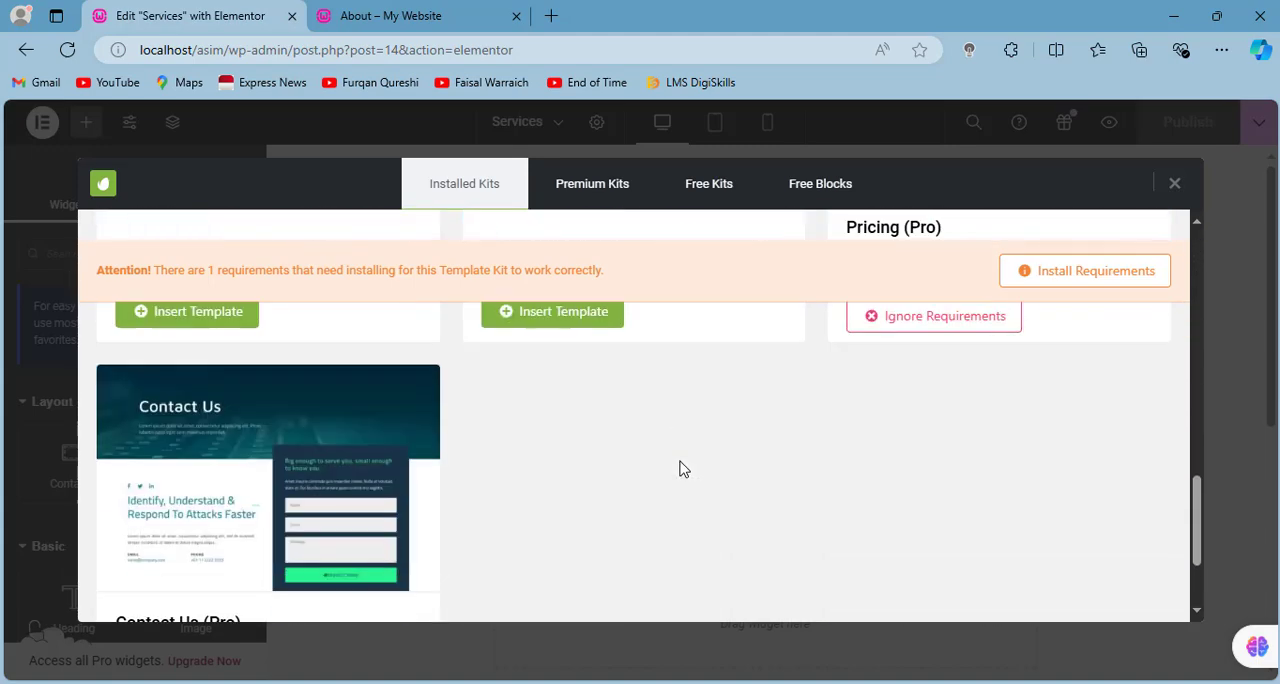
scroll(683, 469, "down", 2)
scroll(520, 445, "up", 8)
scroll(280, 400, "down", 3)
left_click(213, 512)
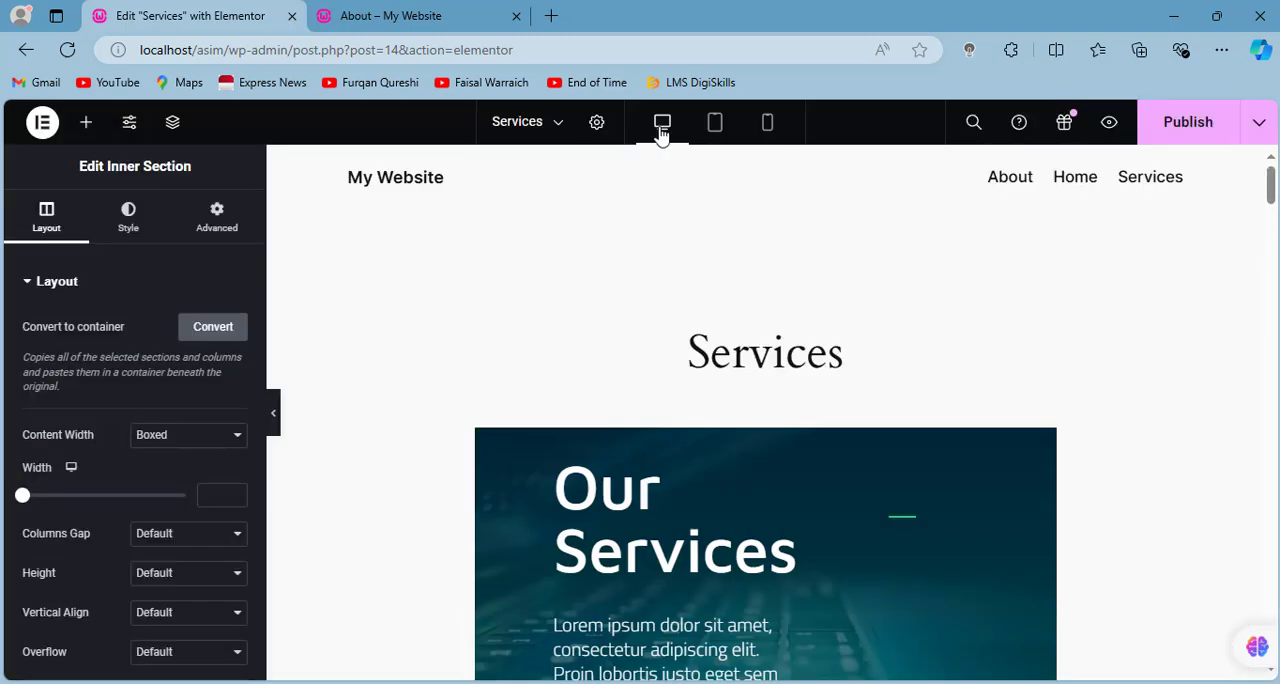
- Set the Services page's layout to Elementor Full Width in its page settings and check the sections
left_click(598, 124)
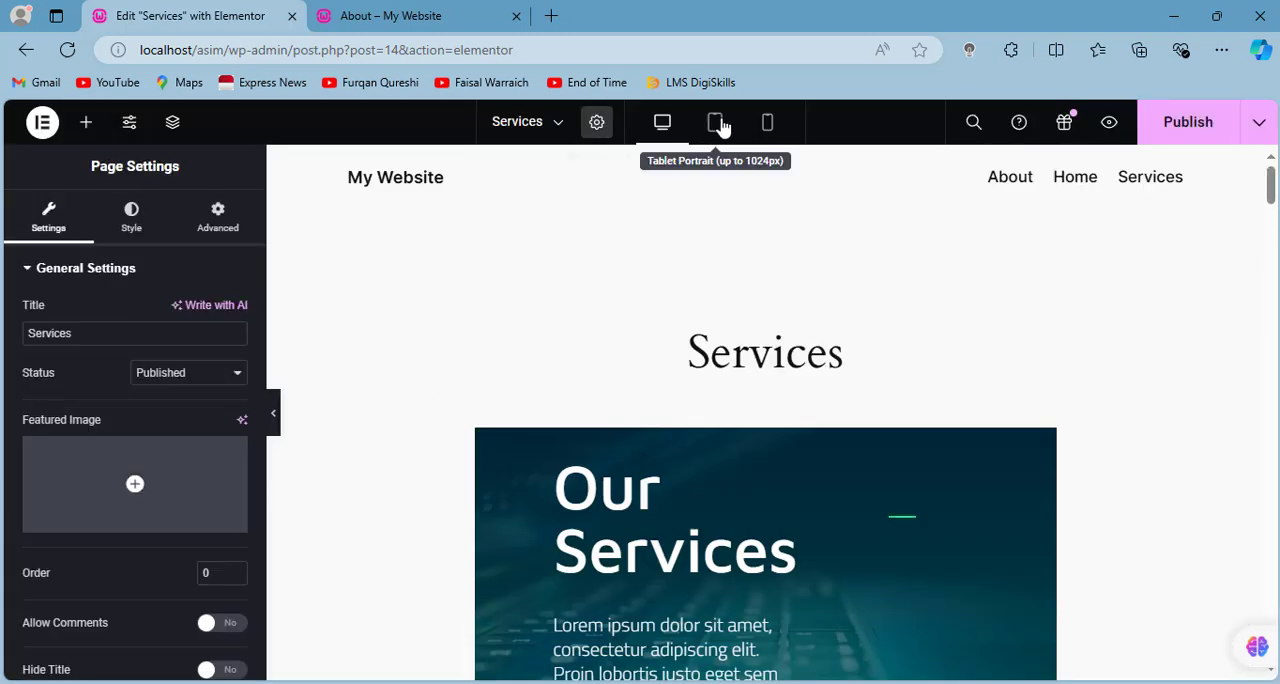
scroll(188, 430, "down", 3)
left_click(190, 596)
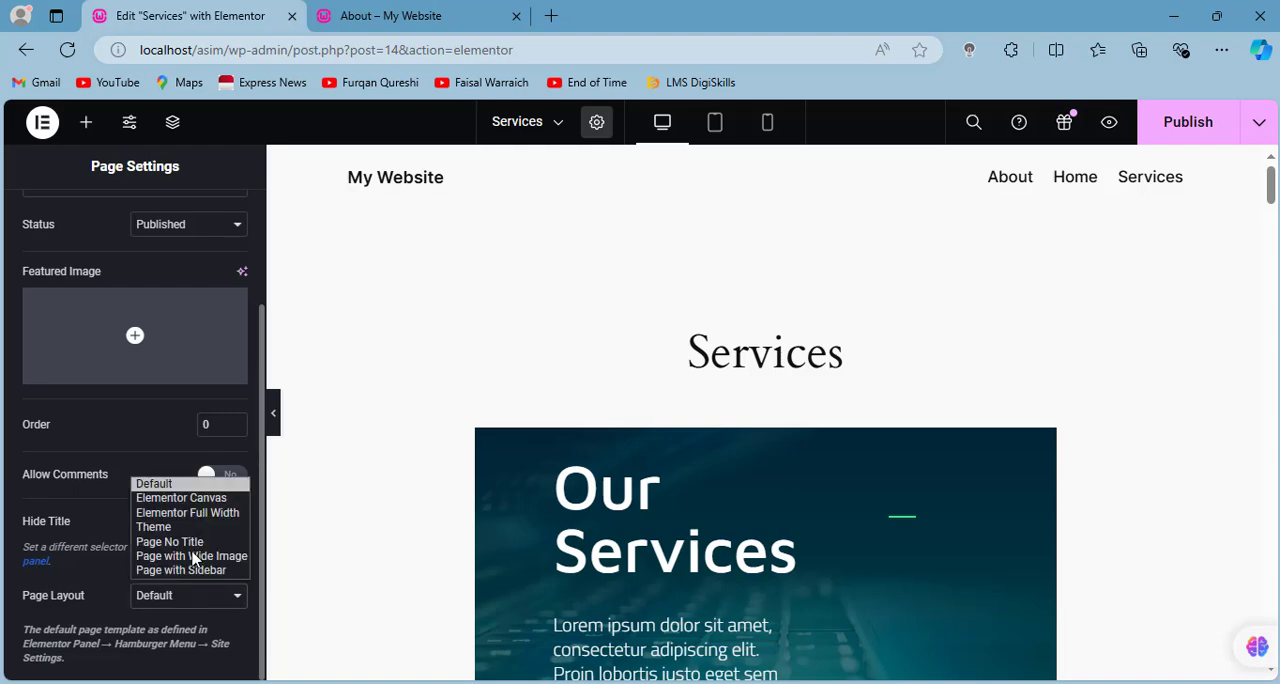
left_click(170, 509)
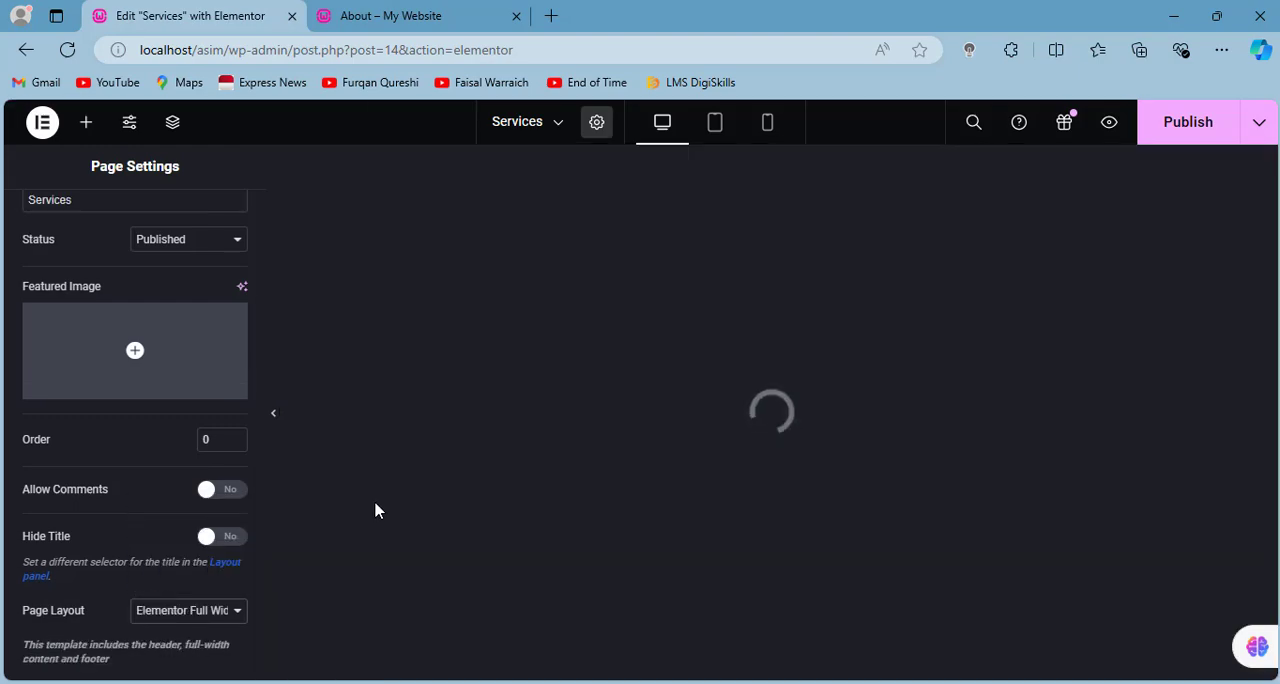
scroll(790, 435, "down", 6)
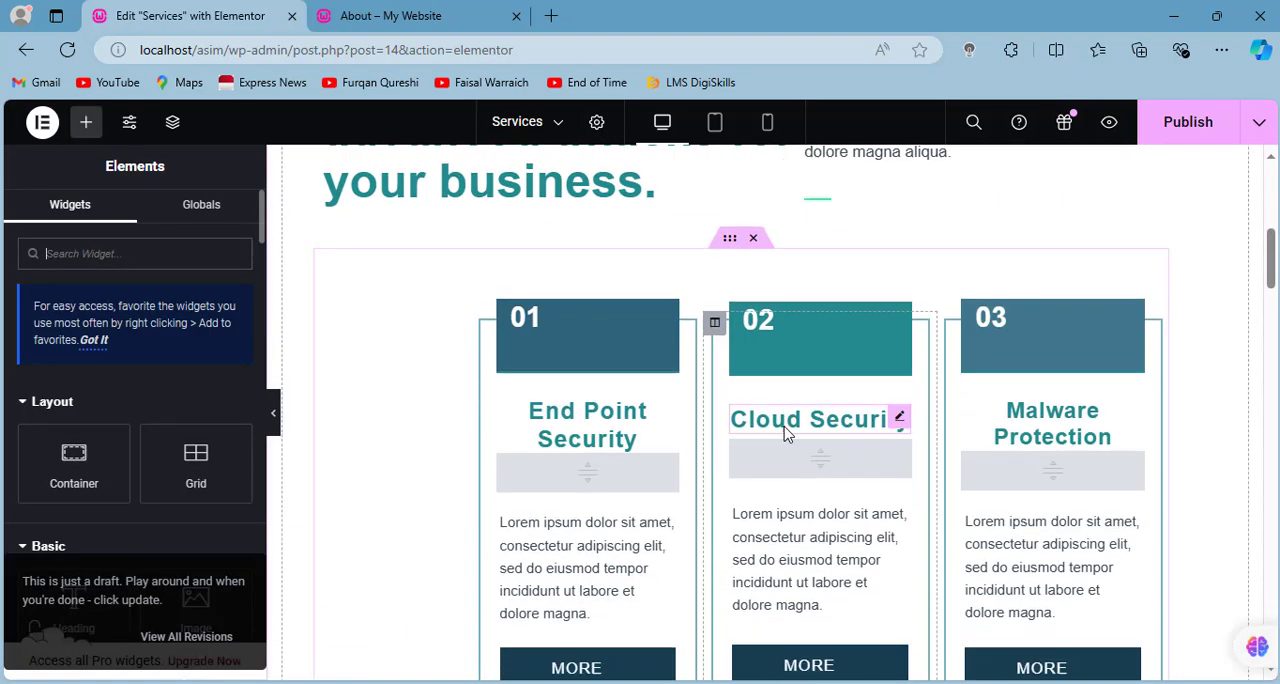
scroll(787, 434, "up", 6)
- Change the Services page's main heading to "Our company Services" and publish the page
left_click(735, 315)
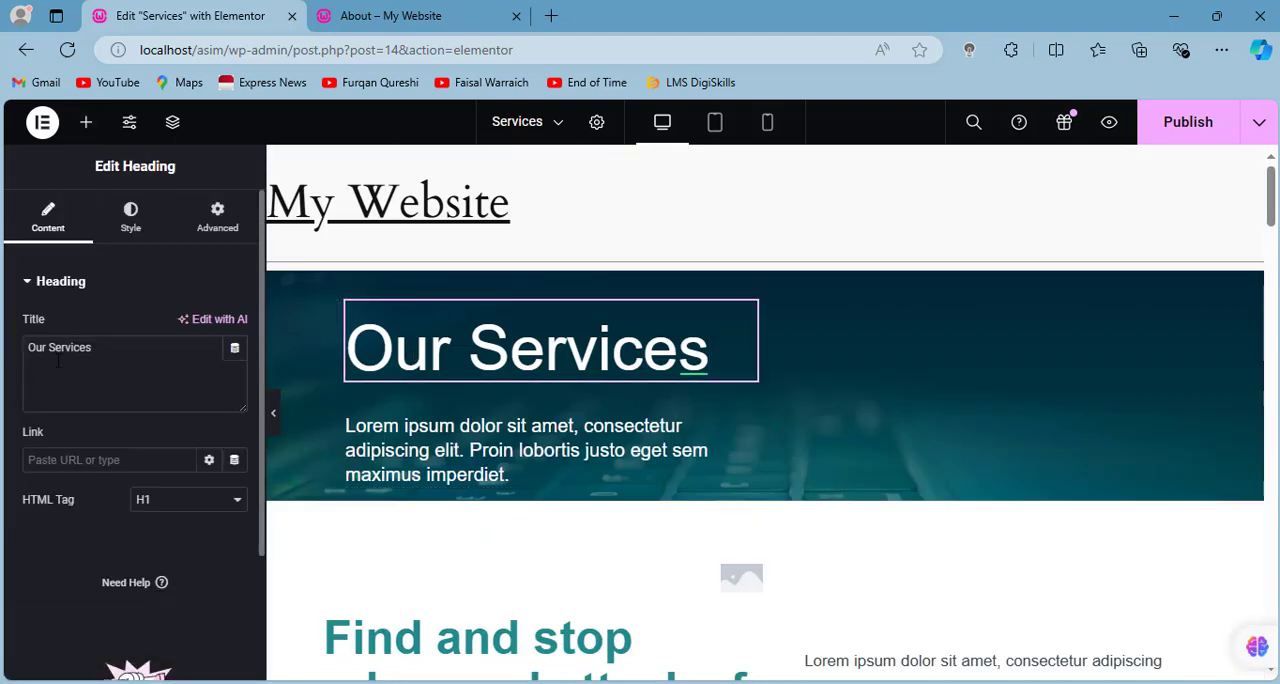
type("company")
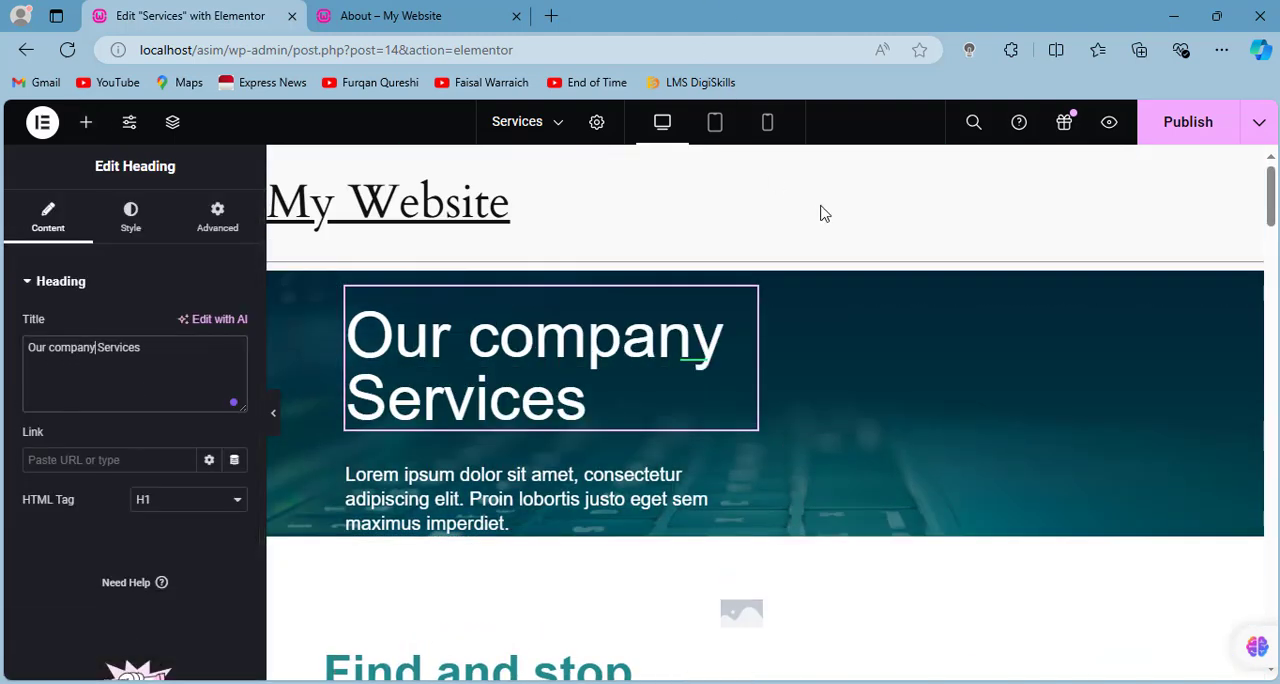
left_click(1178, 134)
- Open the live Services page from the site navigation, review its sections and return to the site's front page
key("ctrl+Tab")
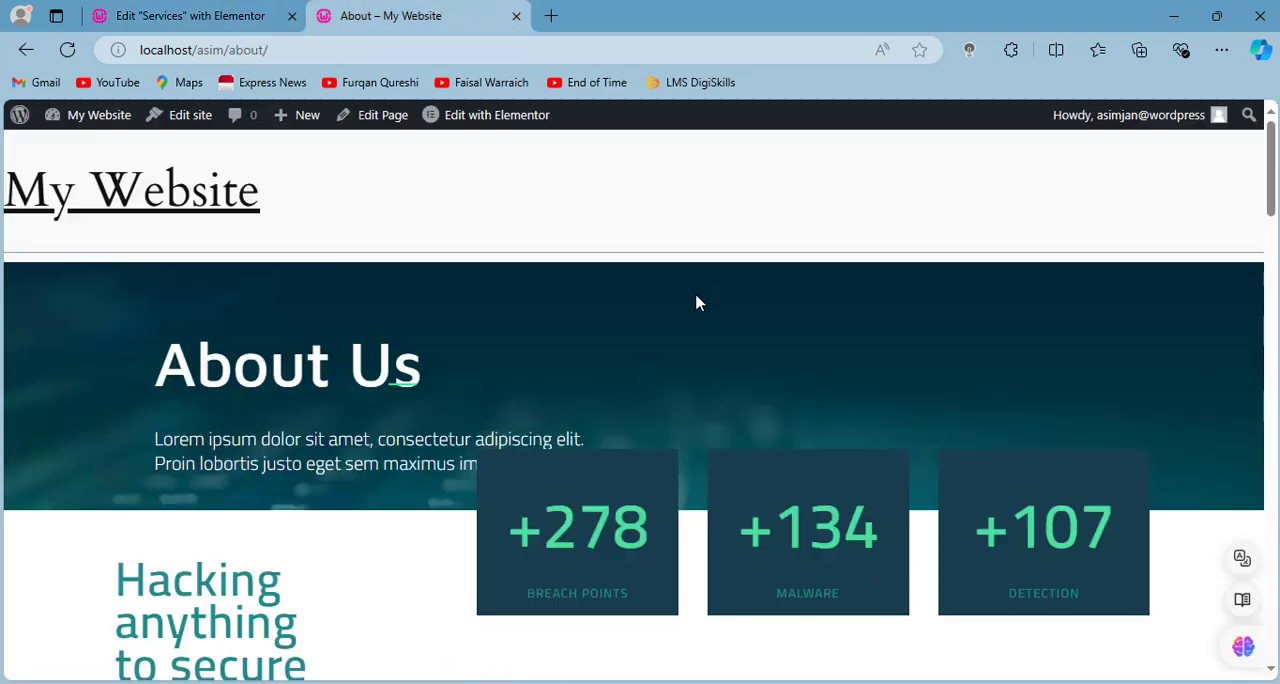
left_click(68, 168)
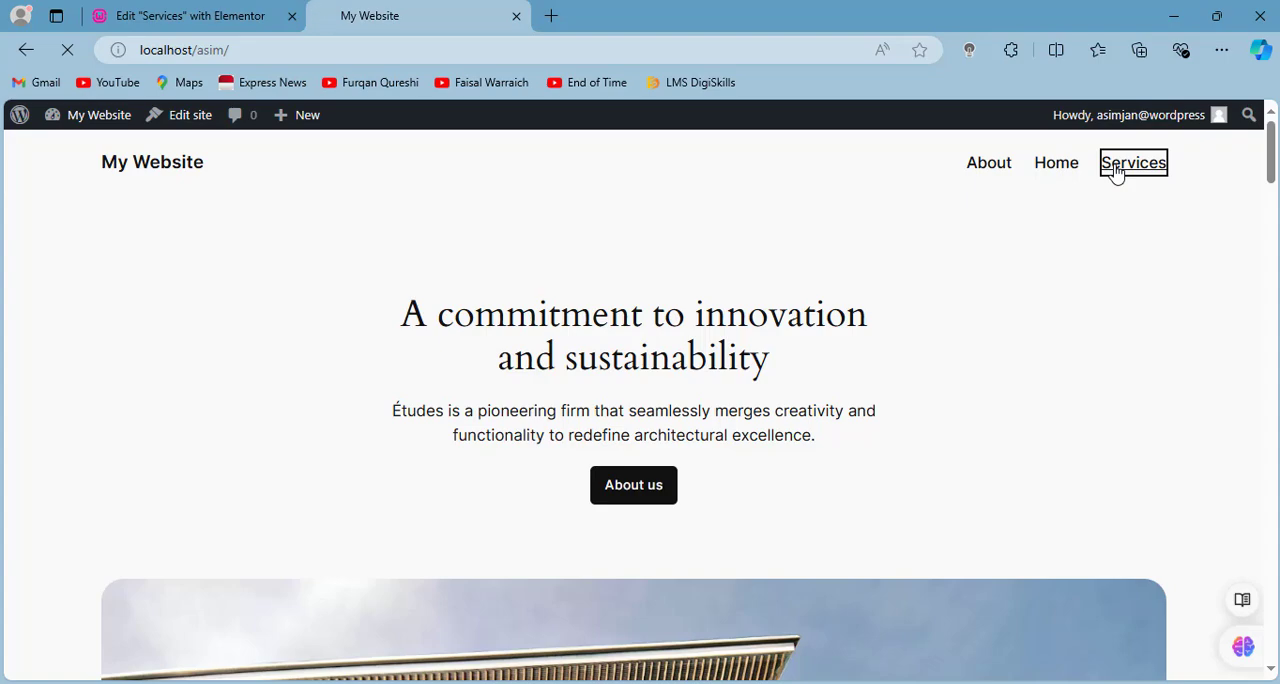
scroll(1123, 354, "down", 12)
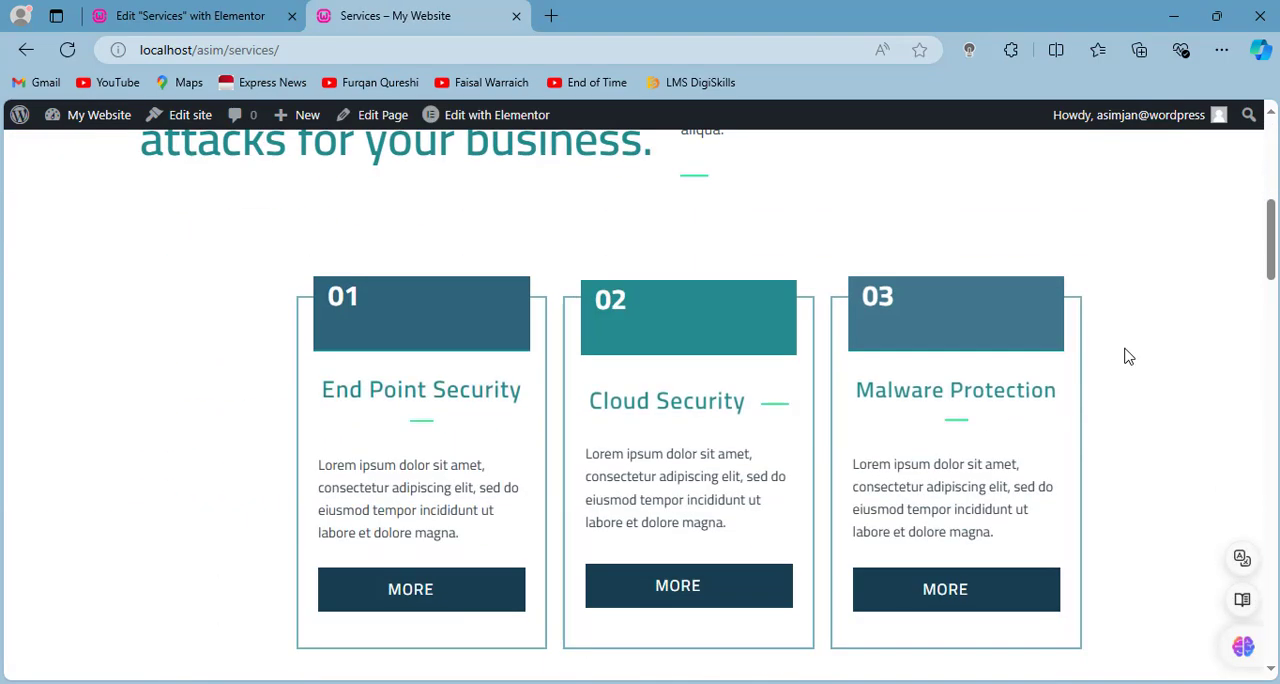
scroll(1124, 355, "down", 15)
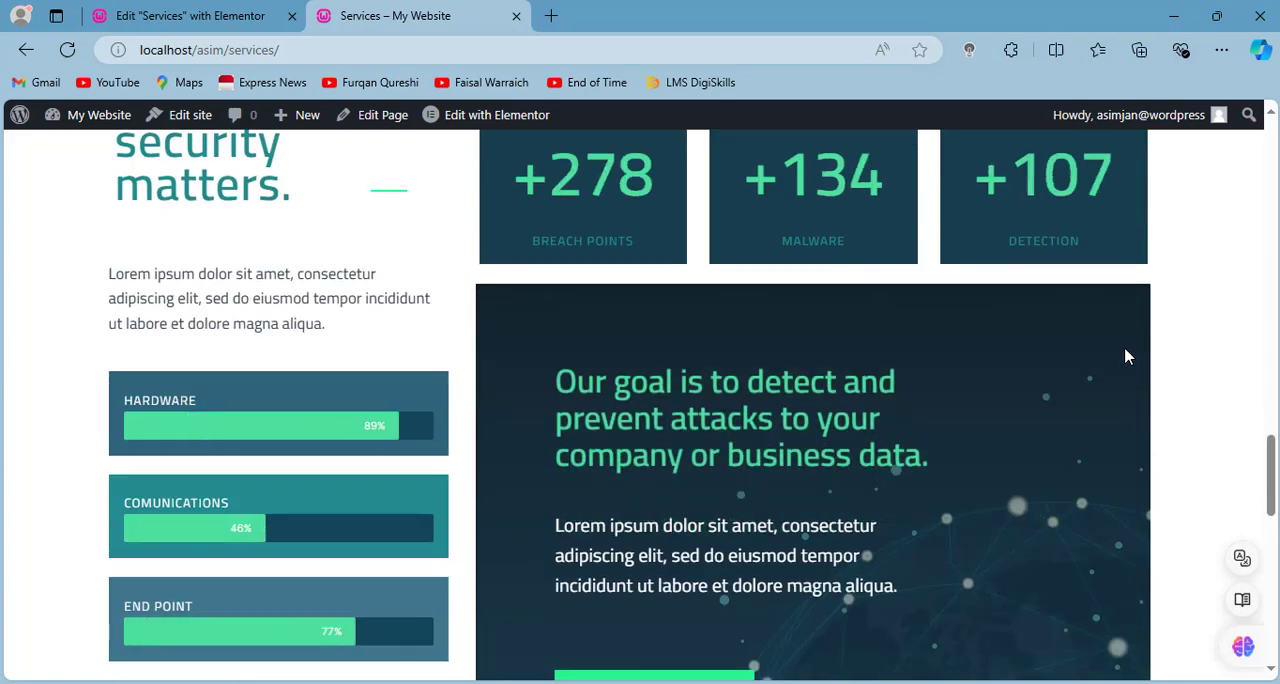
scroll(1124, 355, "up", 20)
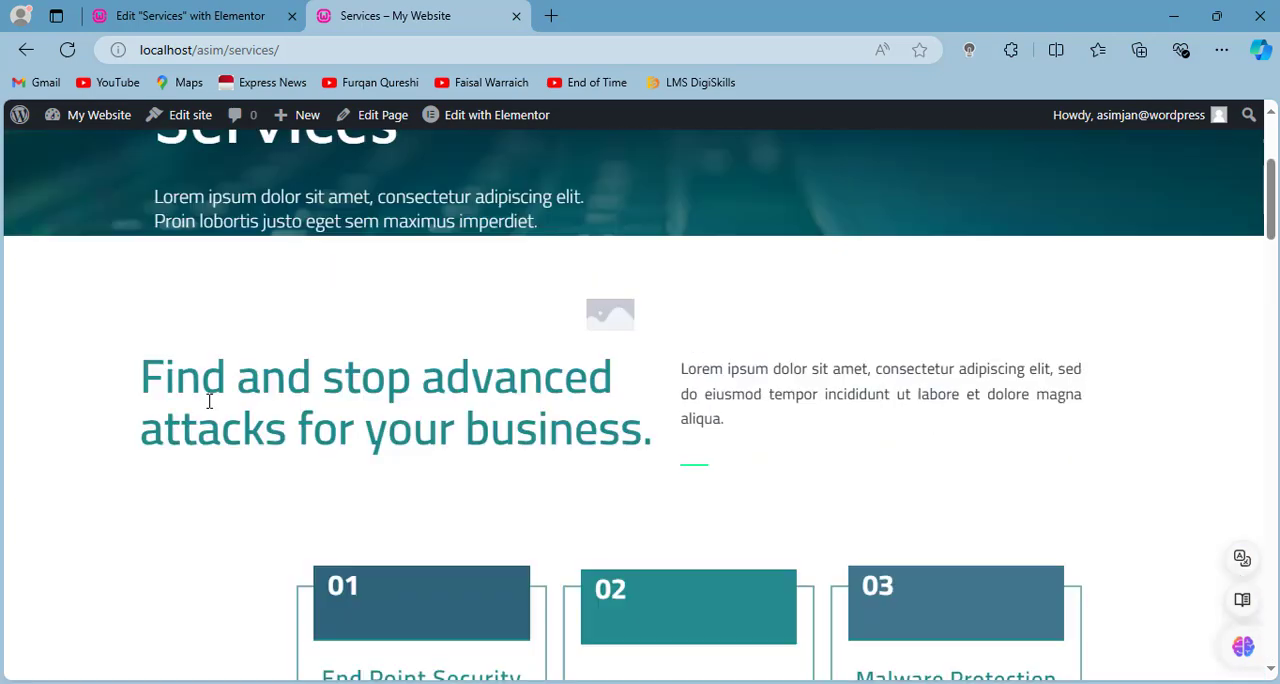
left_click(190, 205)
- Exit the Services page's Elementor editor to WordPress and start adding a new page
left_click(165, 12)
left_click(42, 122)
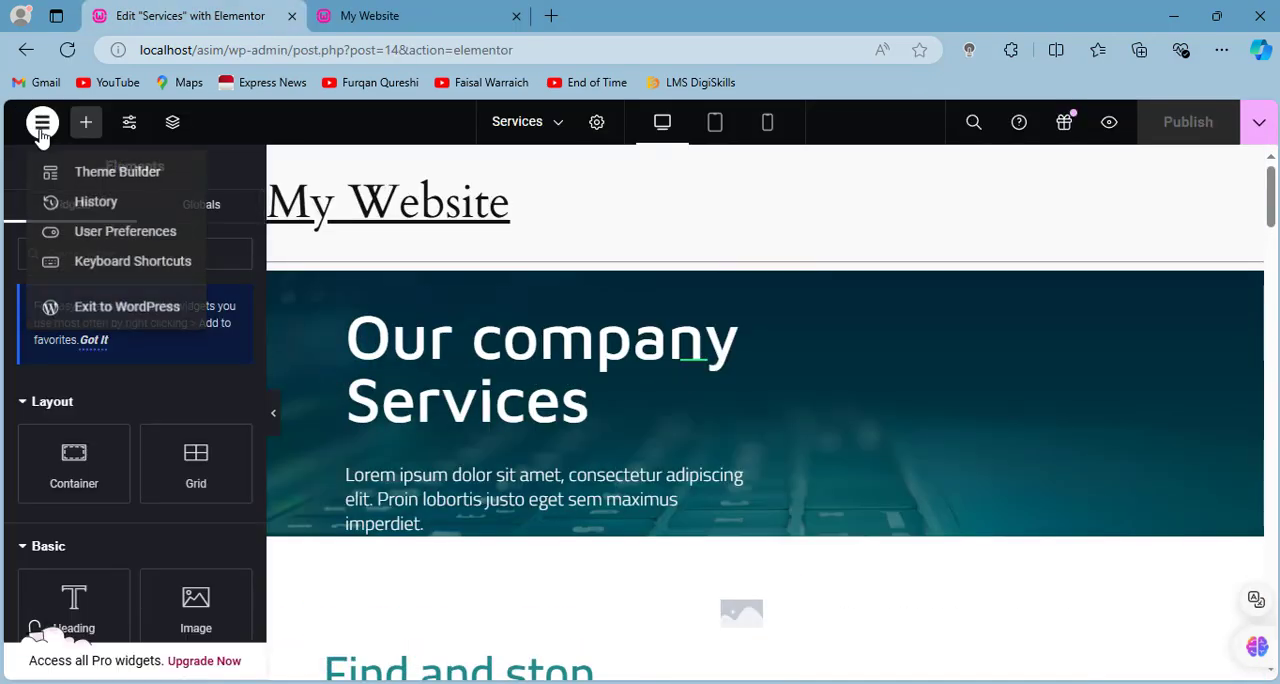
left_click(109, 314)
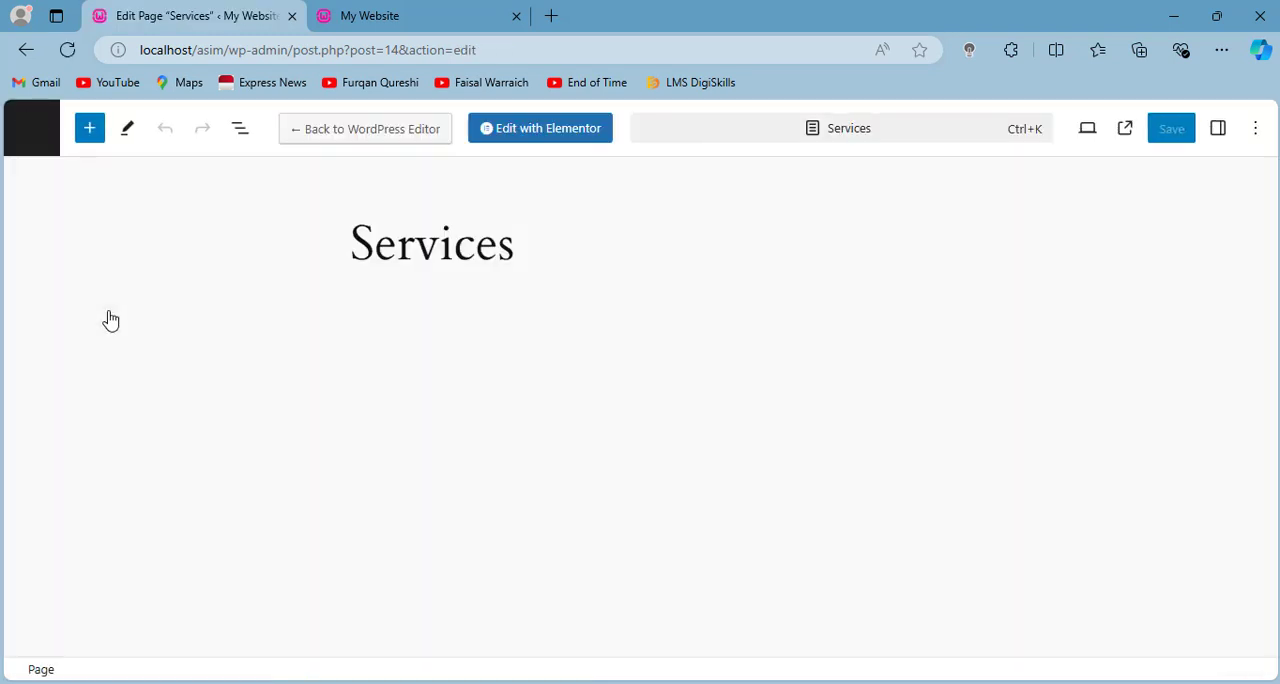
left_click(30, 128)
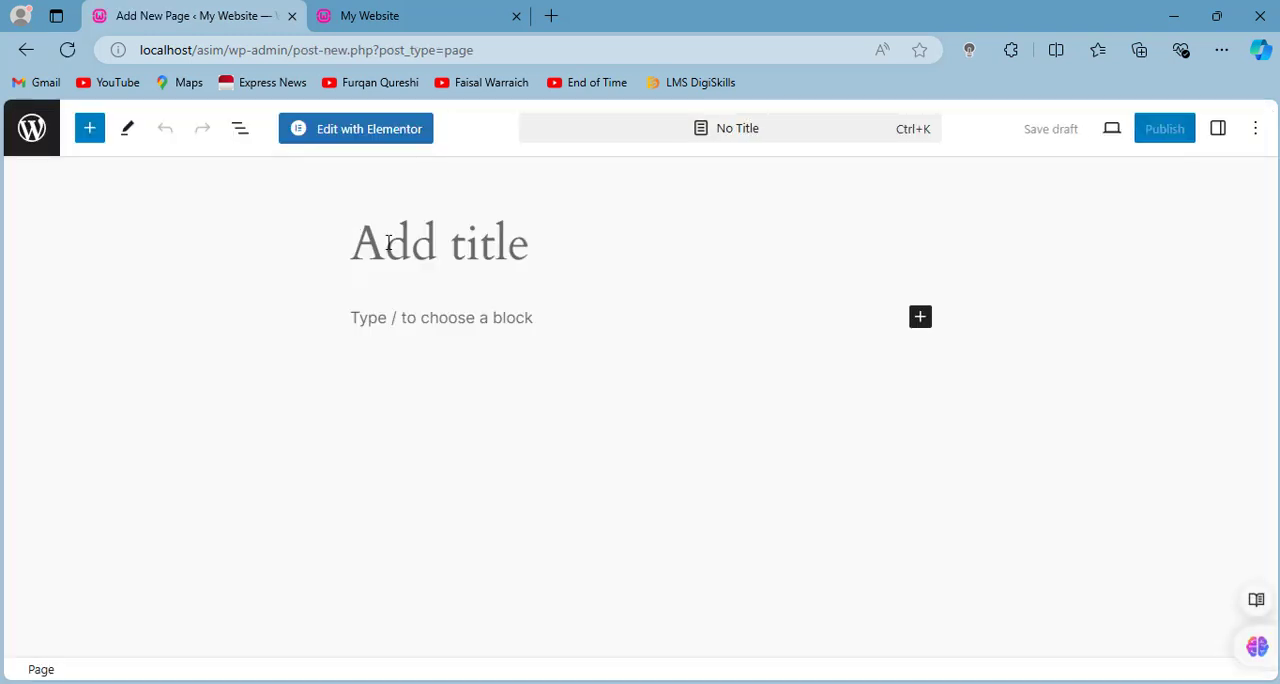
- Title the new page "Contact Us", publish it and dismiss the pattern chooser
type("Contact Us")
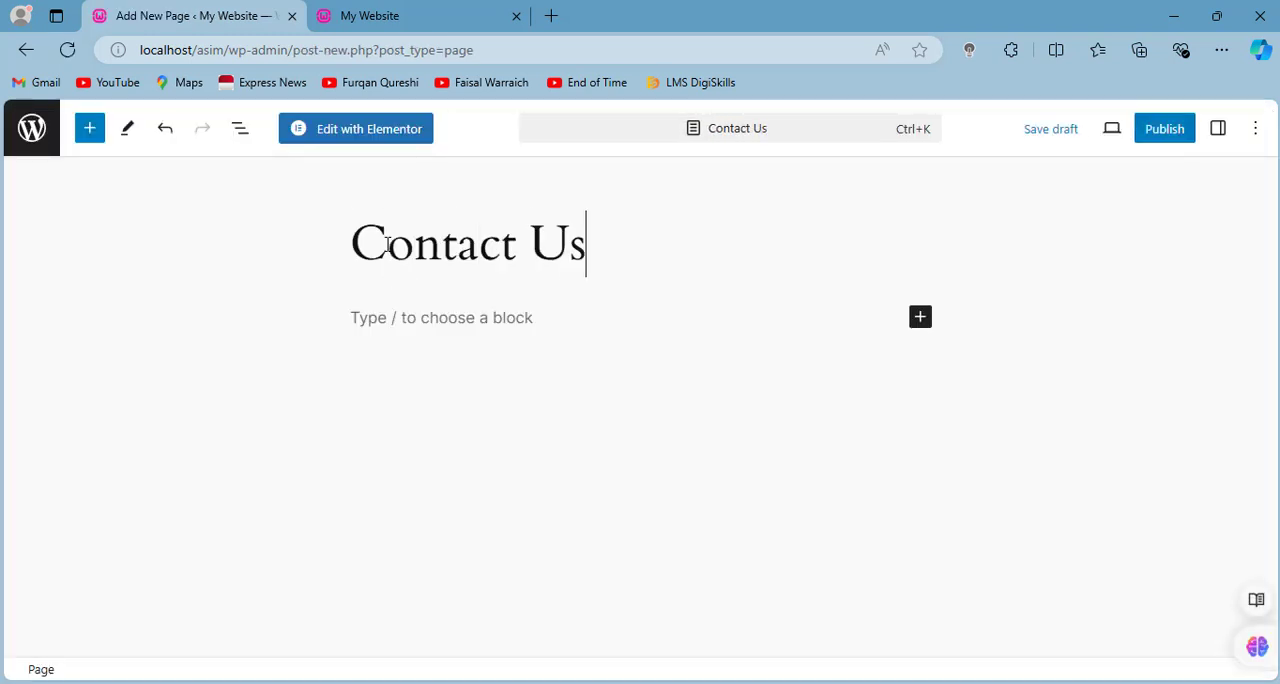
left_click(1167, 133)
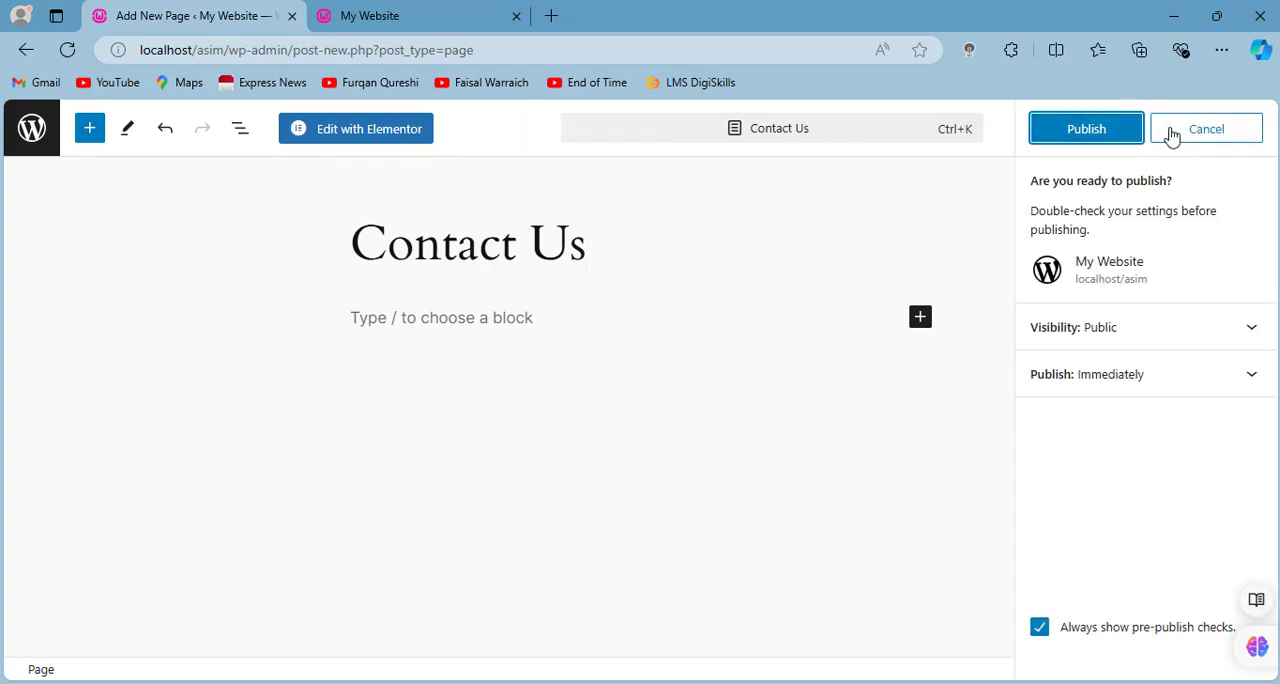
left_click(1067, 145)
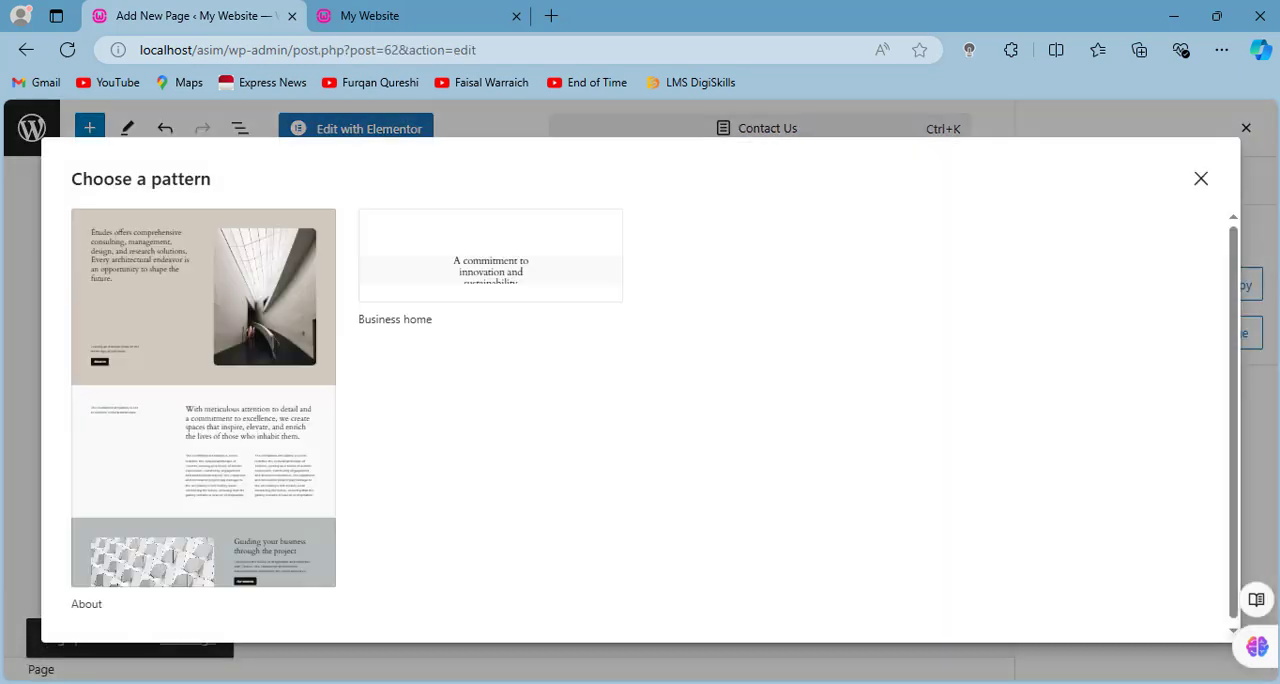
left_click(1200, 178)
- Open the live Contact Us page from the site navigation and look over its content down to the footer
left_click(484, 12)
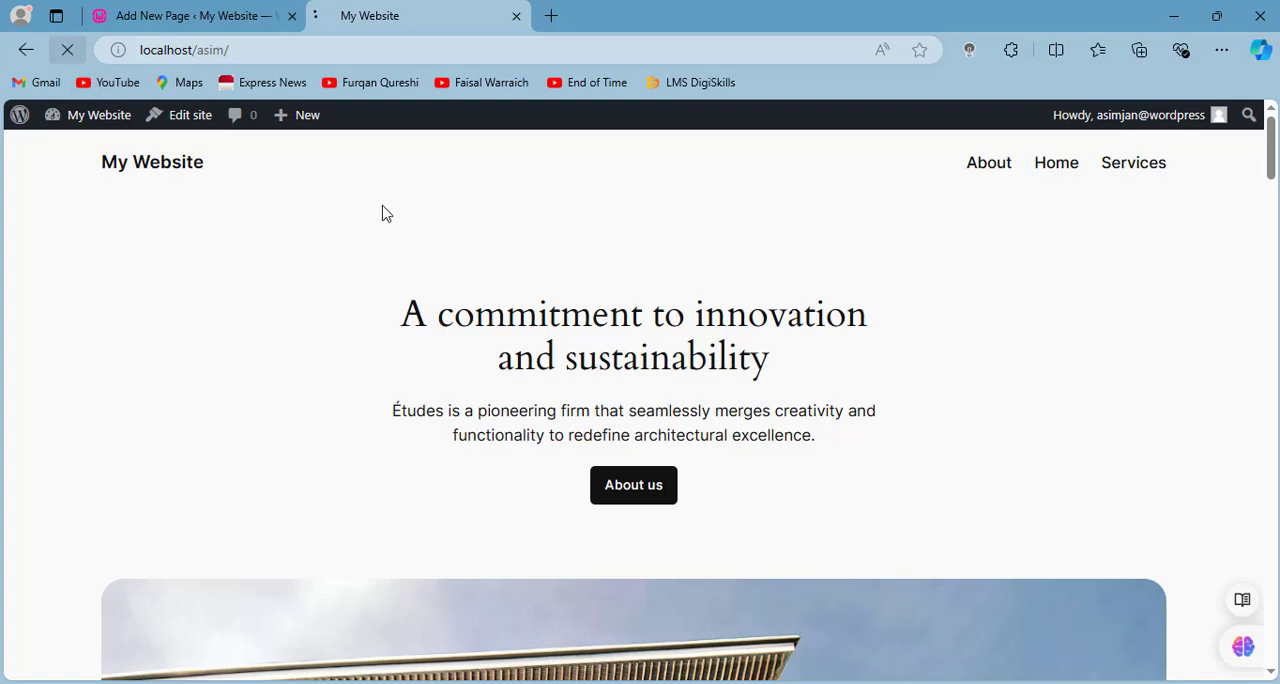
left_click(957, 176)
scroll(703, 349, "down", 3)
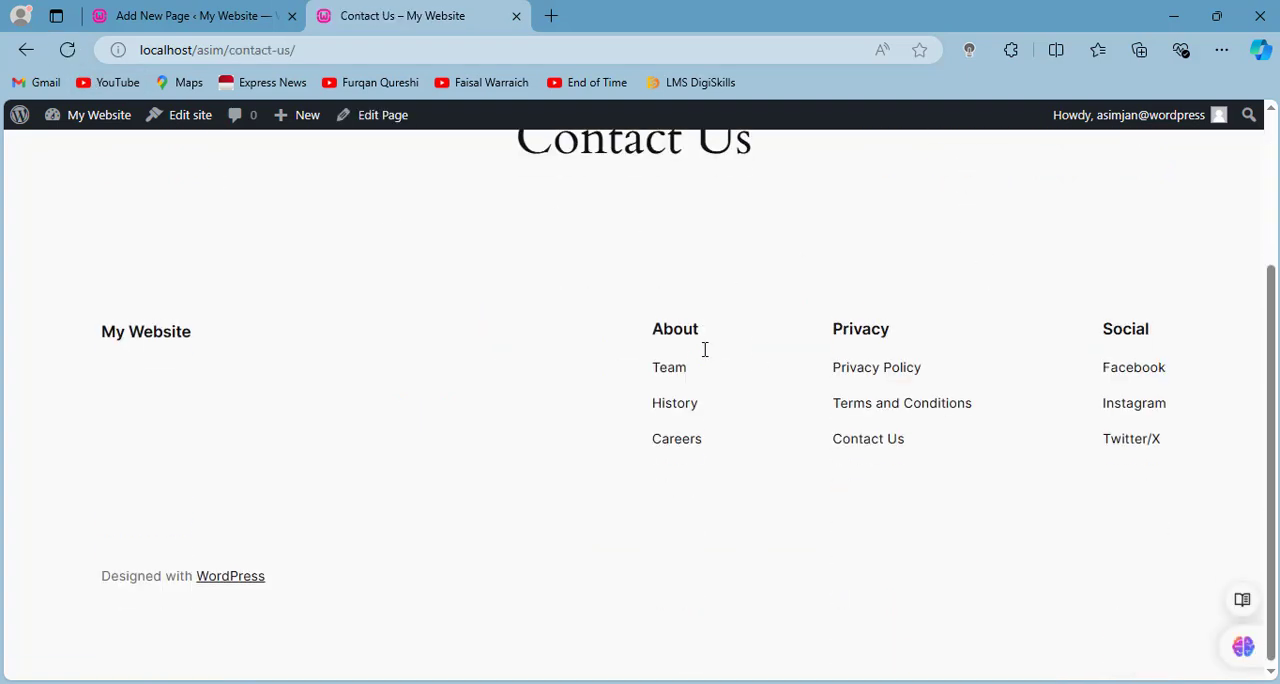
scroll(703, 349, "up", 3)
- Open the Contact Us page in the Elementor editor and bring up the Envato Elements template library
left_click(143, 10)
left_click(349, 131)
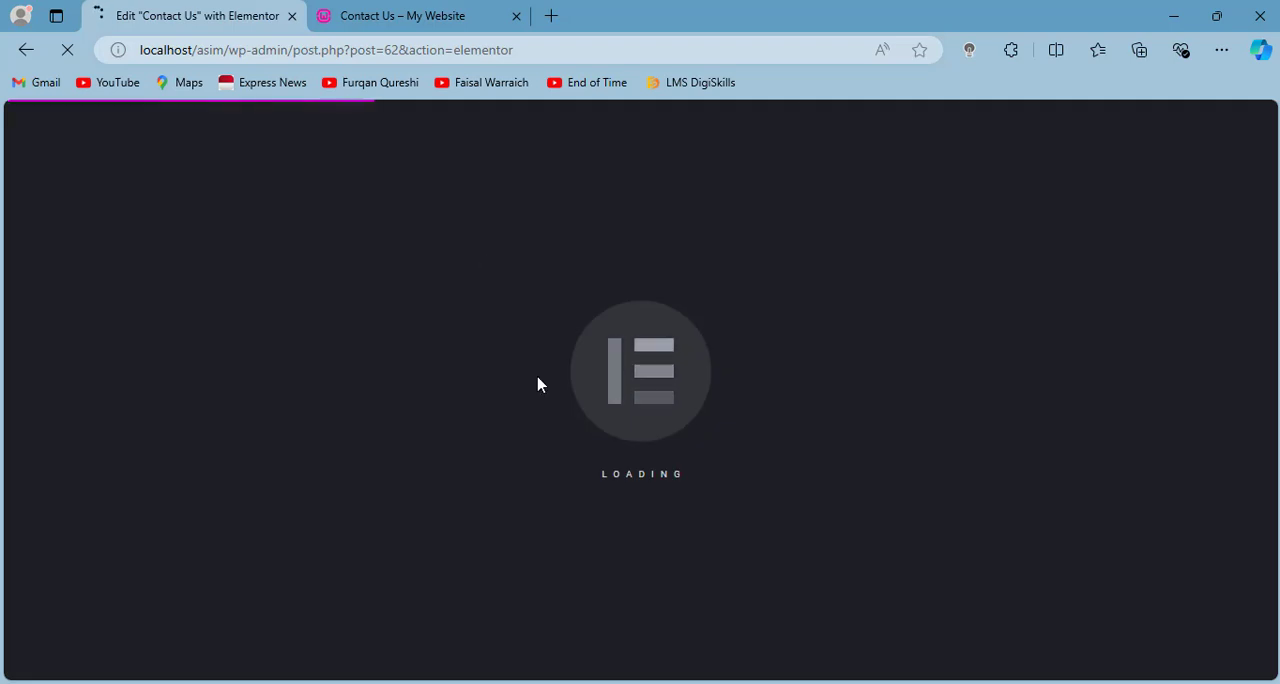
scroll(541, 375, "down", 2)
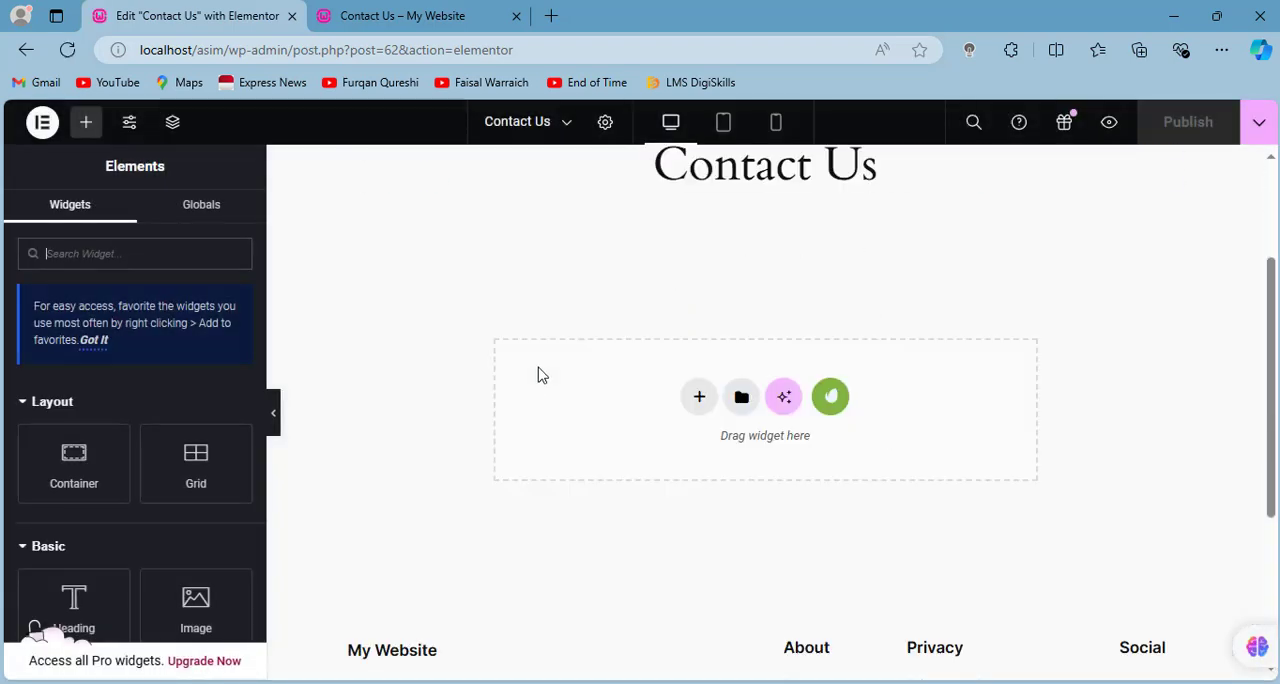
left_click(830, 397)
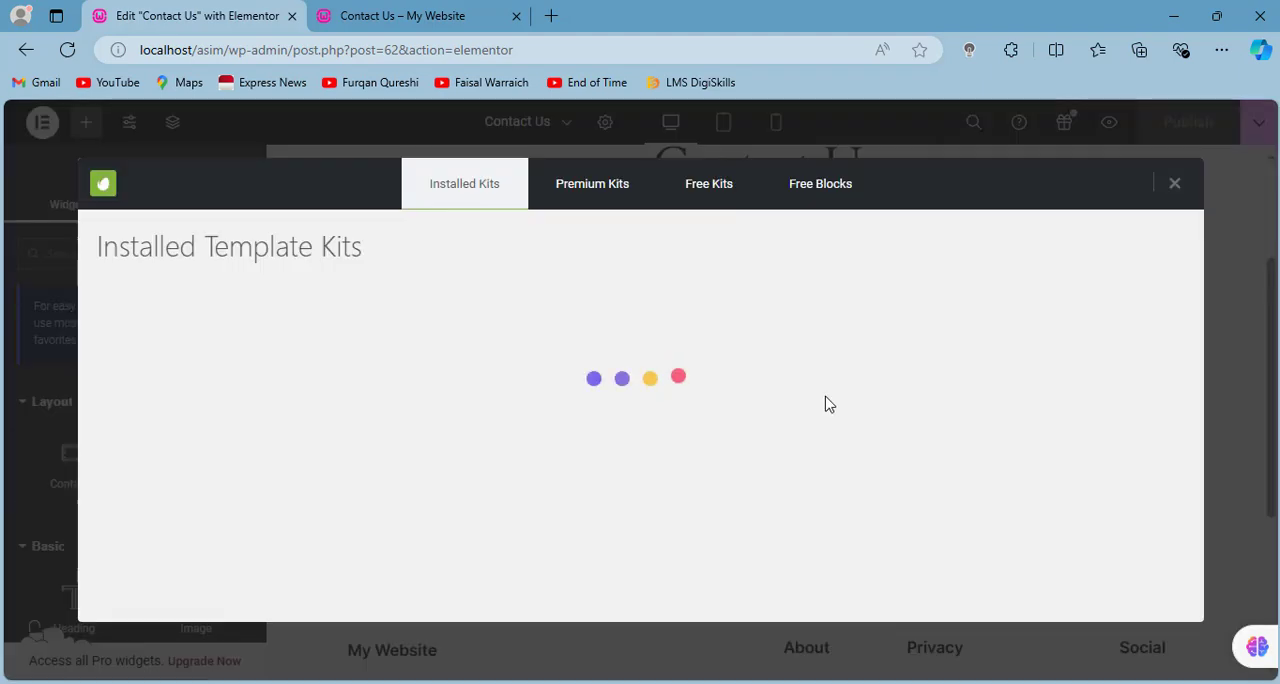
- Check the installed Cyber Security kit for a Contact Us template and its requirements
scroll(334, 491, "down", 2)
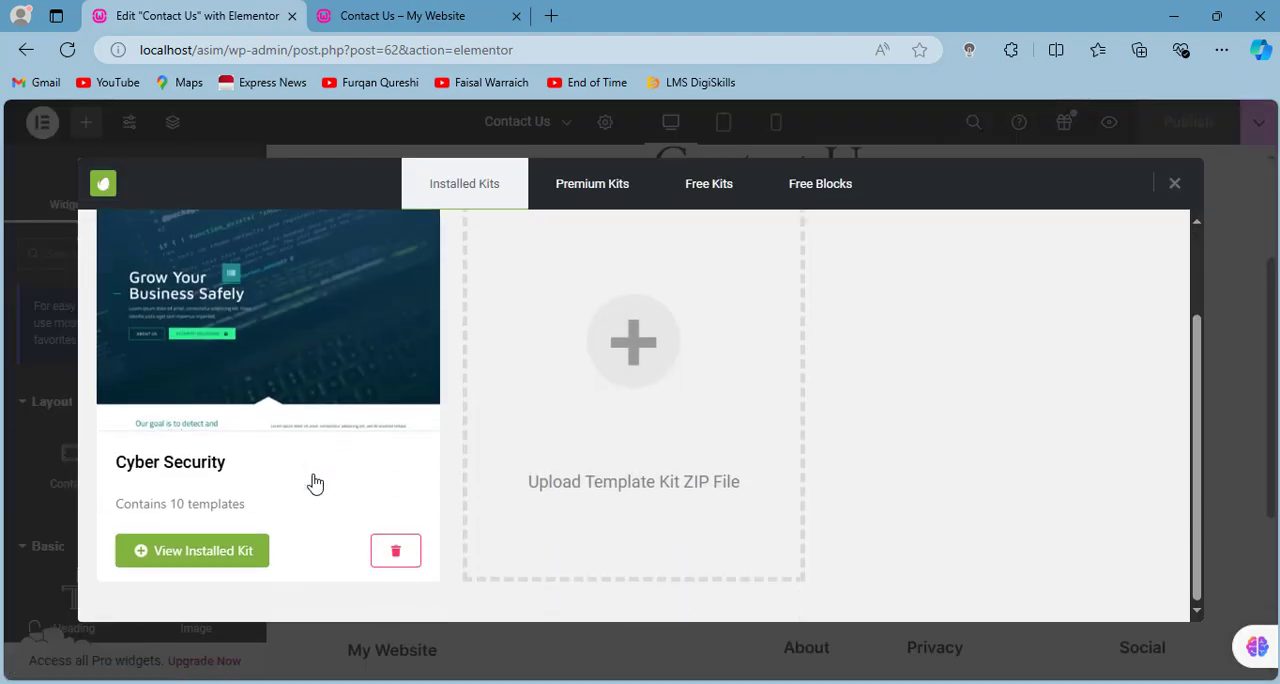
left_click(229, 554)
scroll(445, 476, "down", 8)
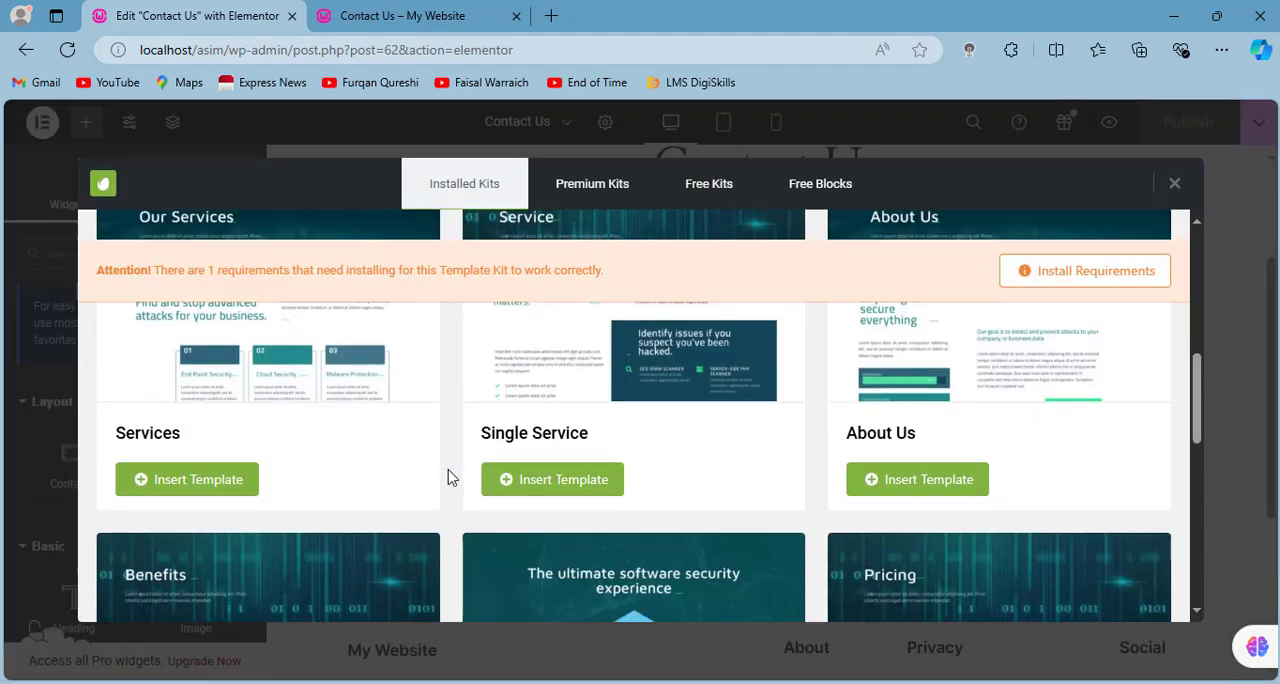
scroll(448, 478, "down", 8)
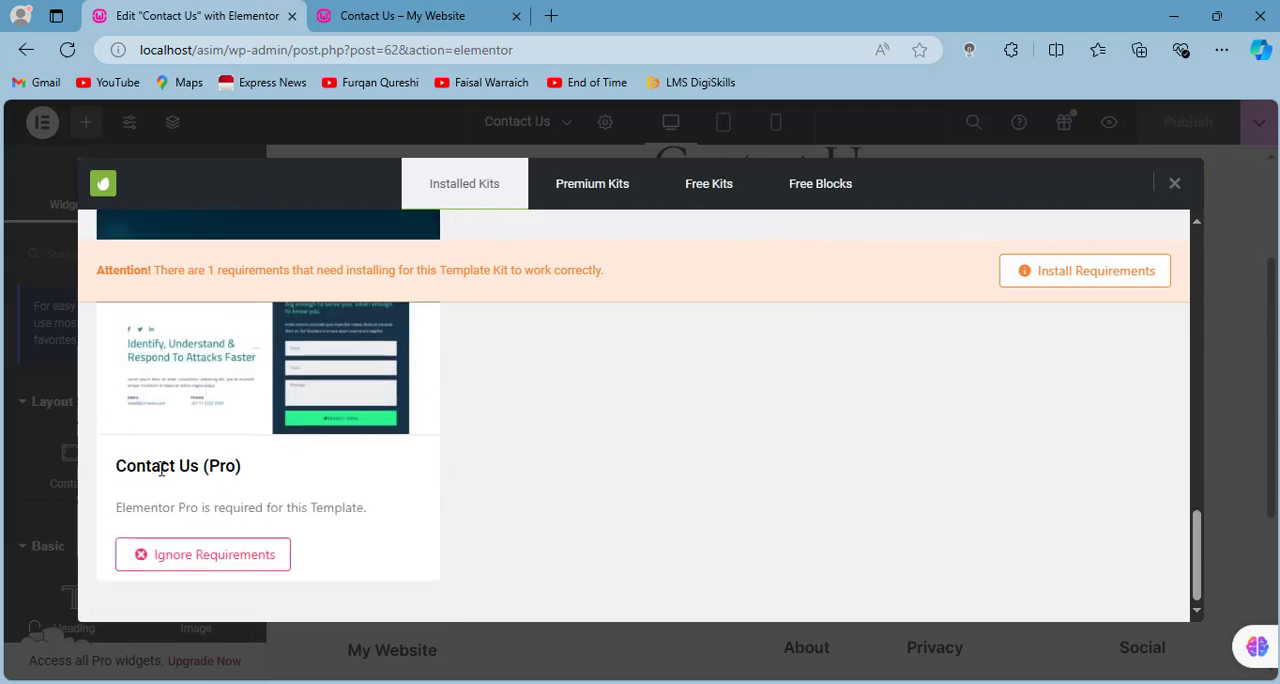
left_click_drag(126, 466, 236, 467)
scroll(525, 500, "up", 15)
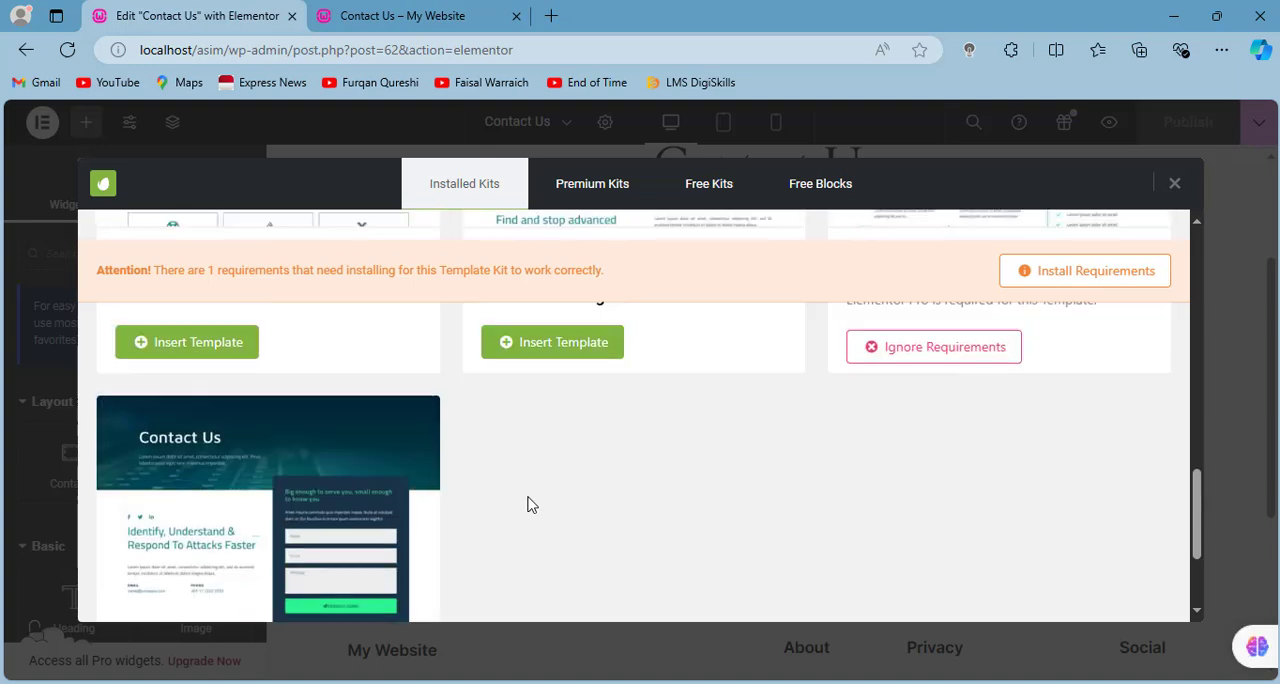
- Browse the free template kits through the second page of results and install the Internet Company kit
left_click(690, 190)
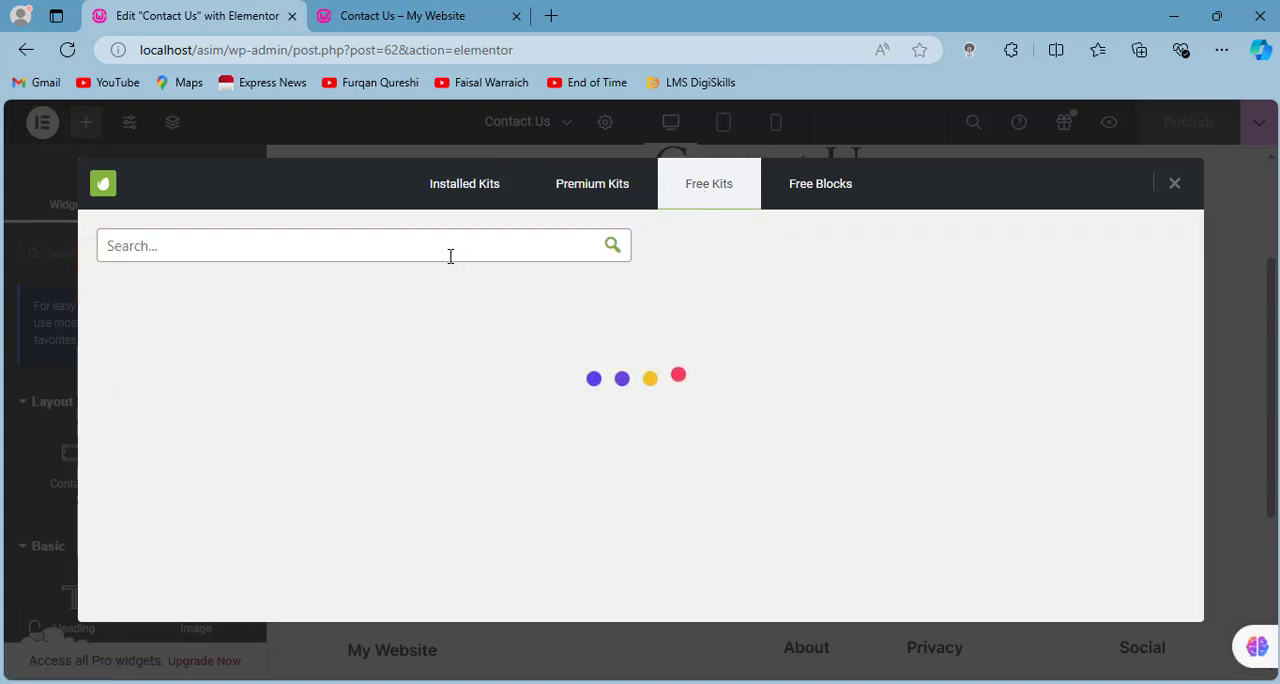
scroll(735, 330, "down", 2)
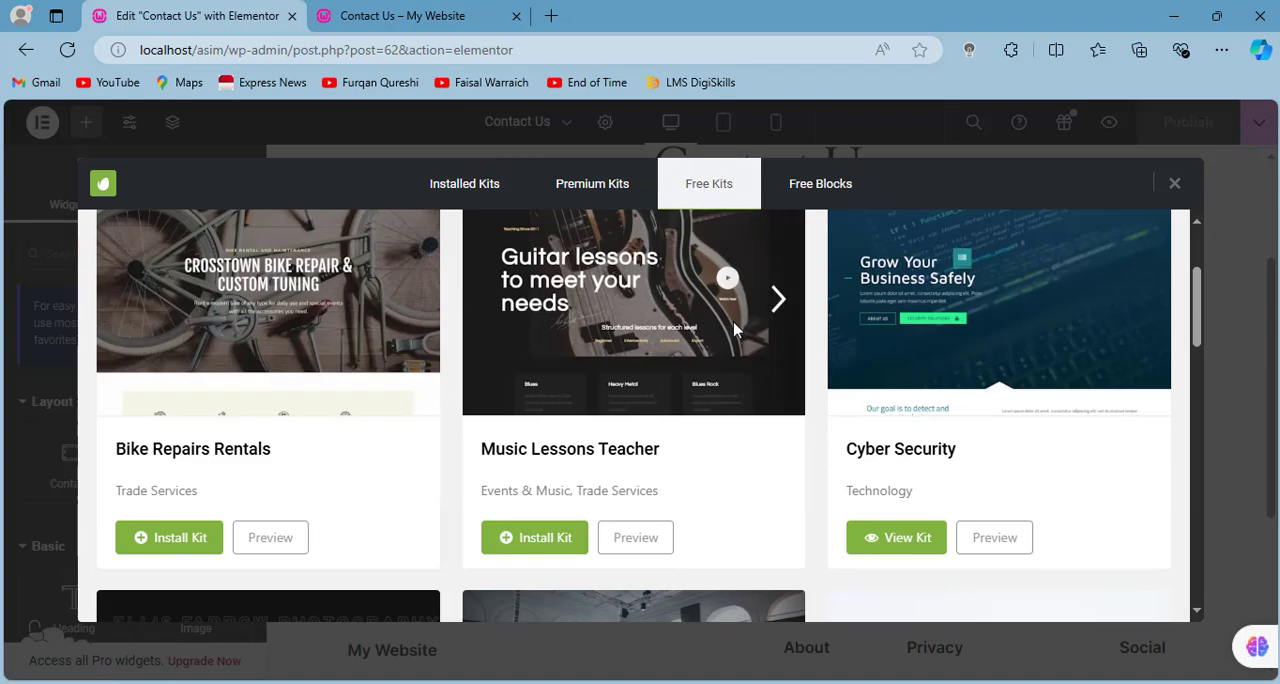
scroll(735, 330, "down", 9)
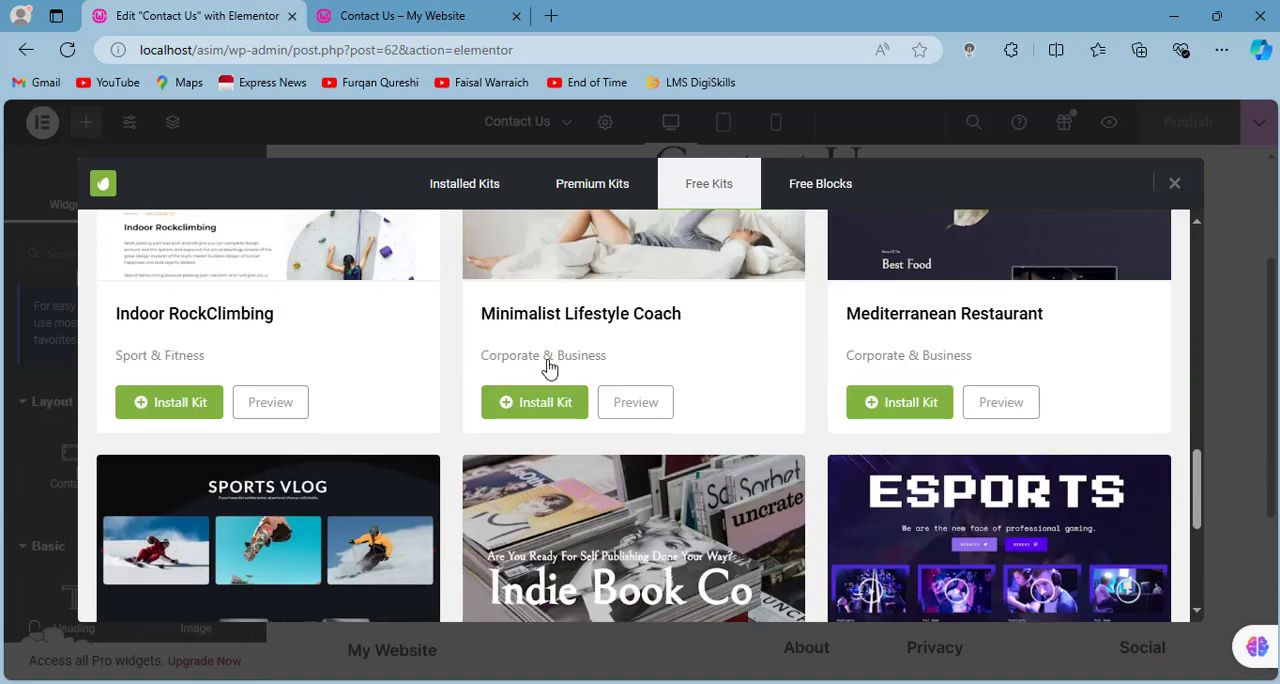
scroll(548, 369, "down", 3)
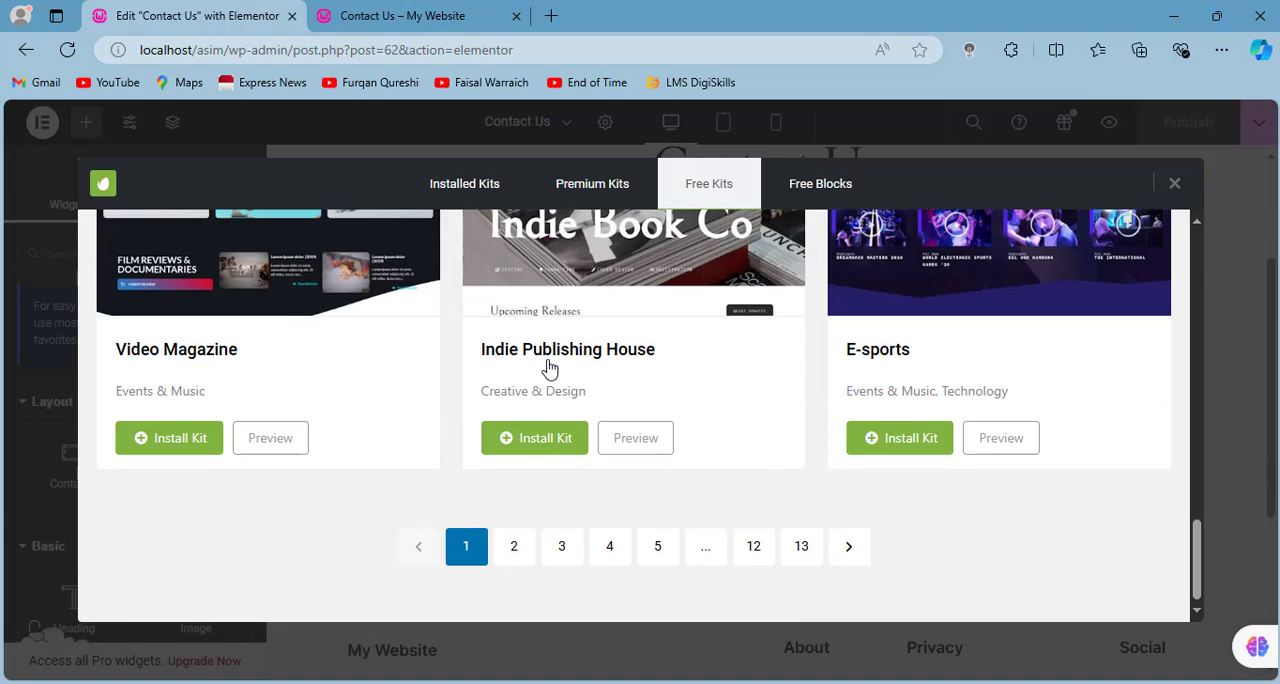
scroll(549, 370, "up", 2)
scroll(549, 370, "down", 2)
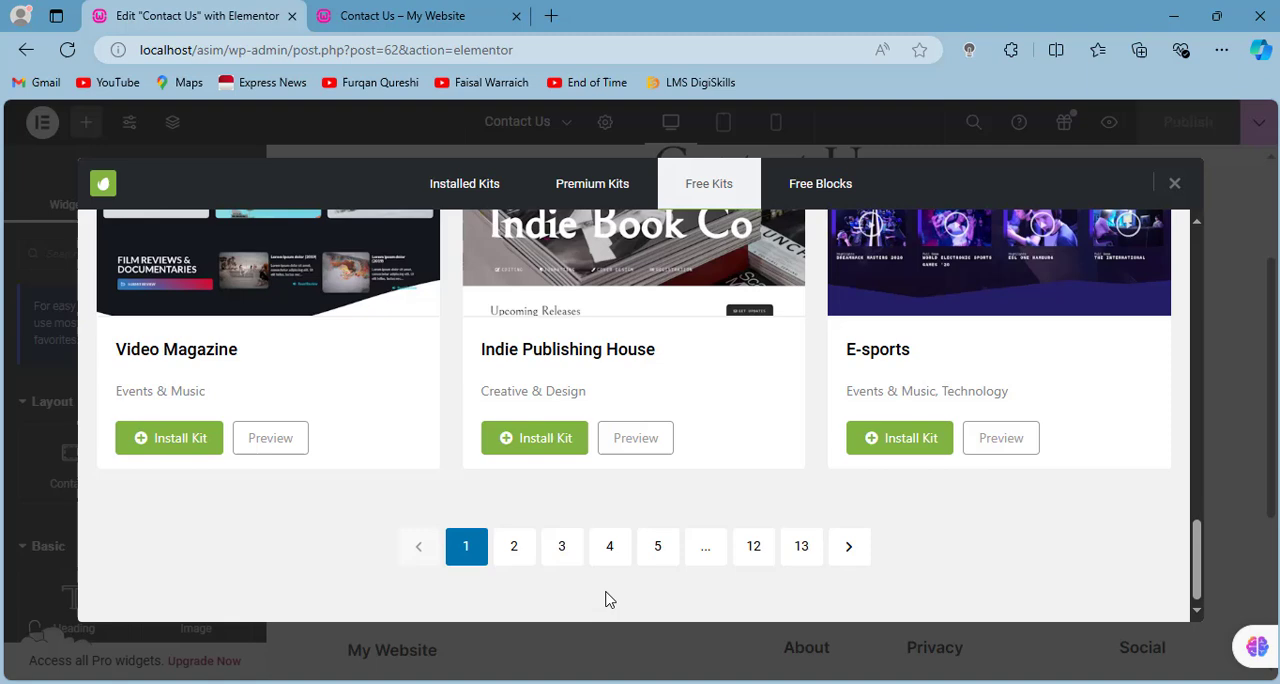
left_click(514, 546)
scroll(594, 444, "down", 2)
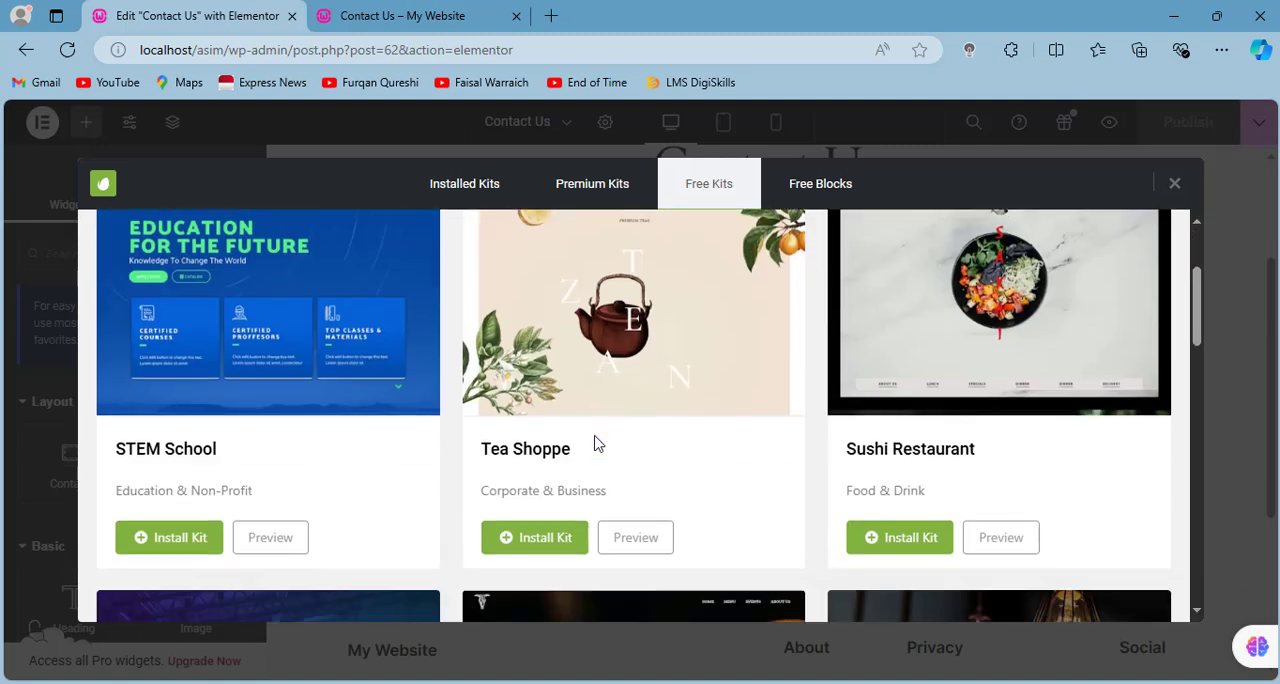
scroll(594, 444, "down", 2)
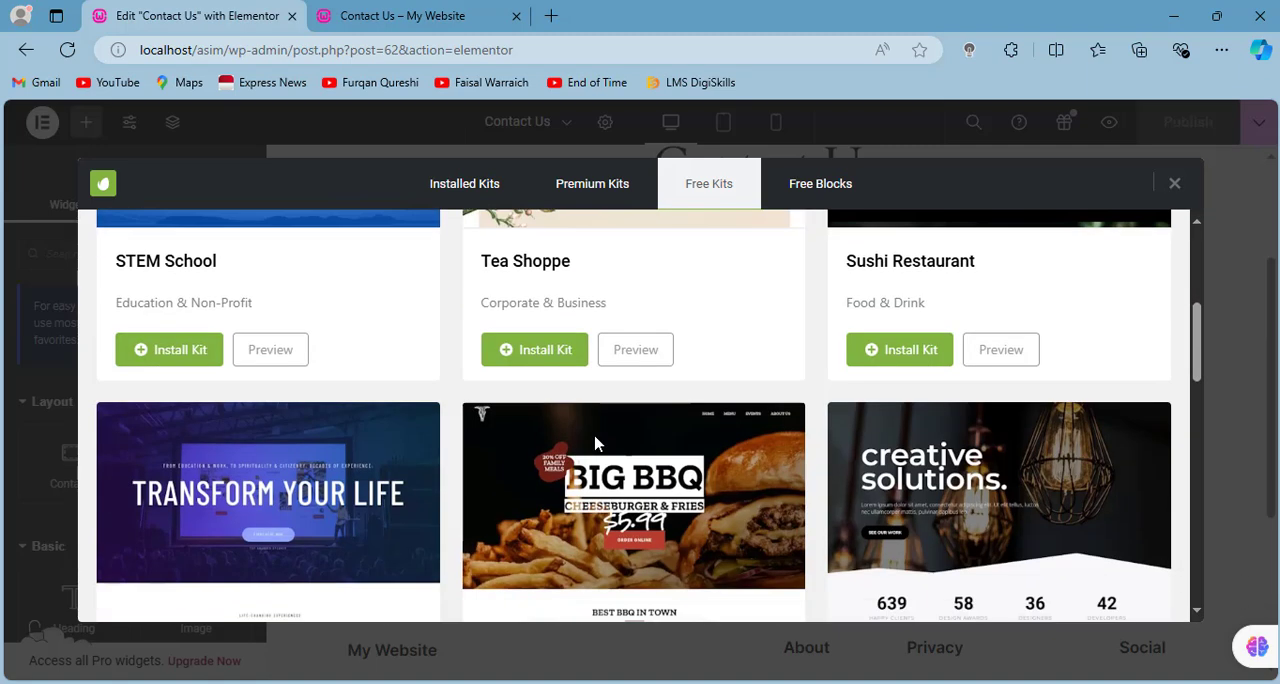
scroll(594, 444, "down", 2)
scroll(594, 444, "down", 4)
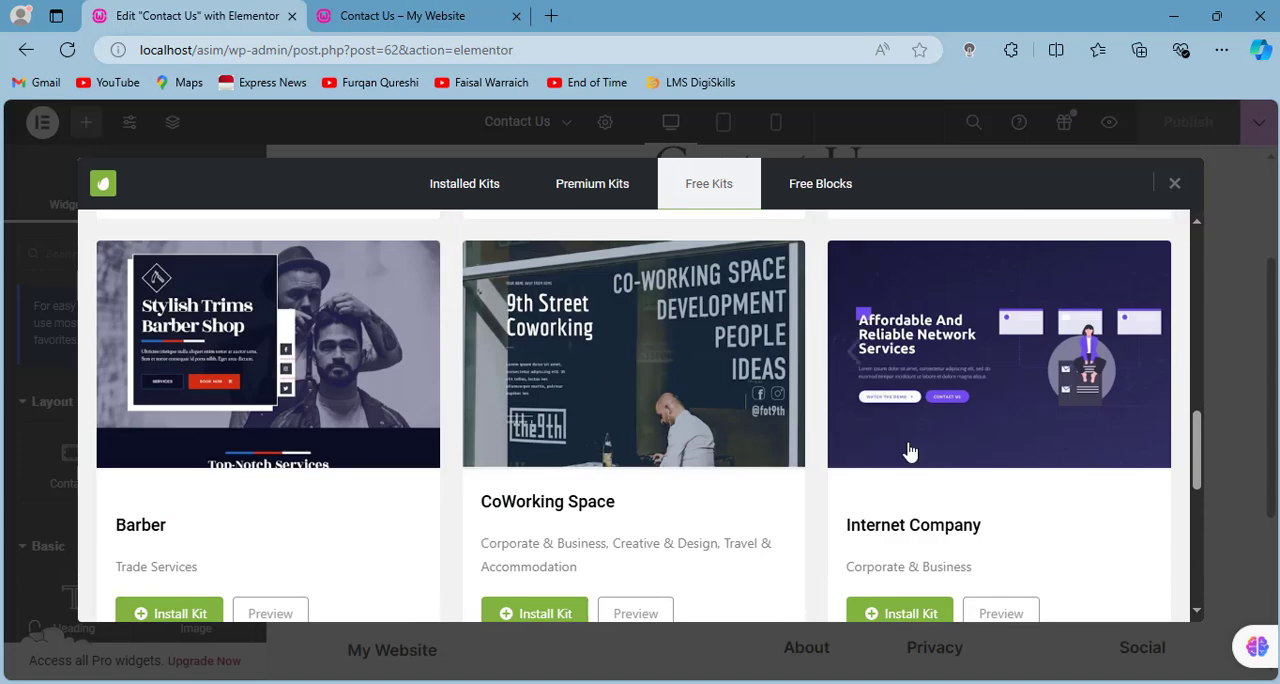
scroll(909, 452, "down", 2)
left_click(883, 427)
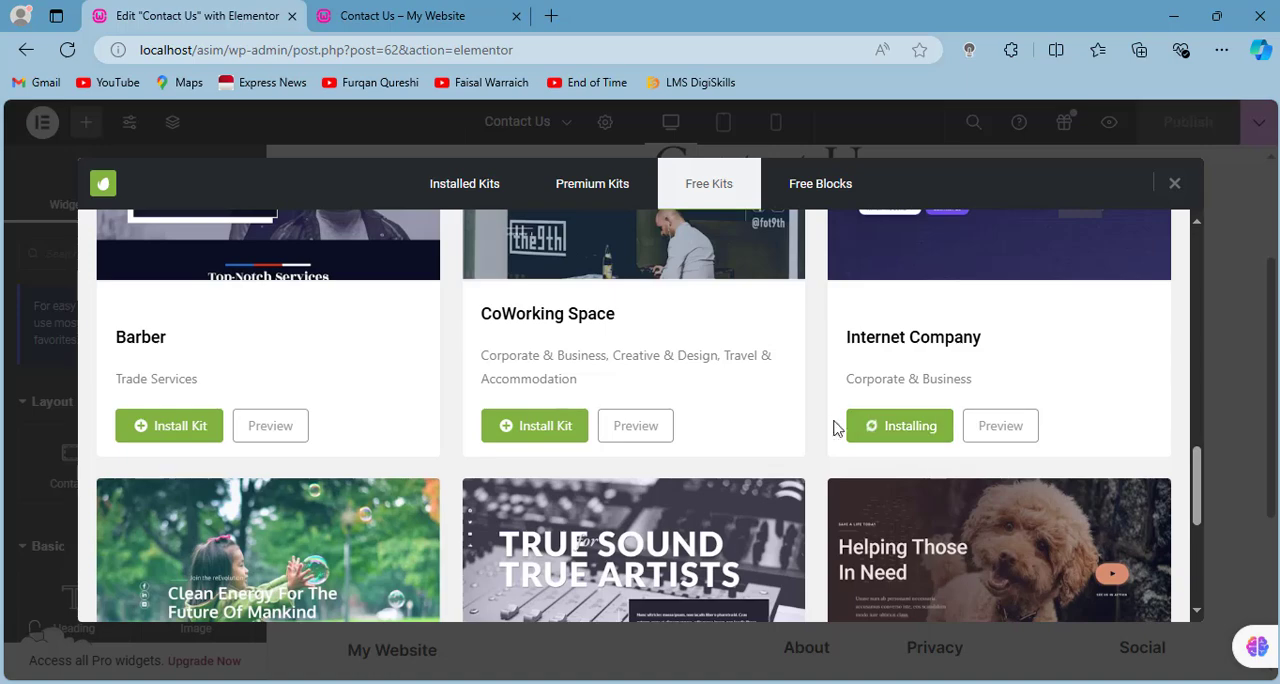
- View the installed Internet Company kit and insert its free Contact Us template into the page
left_click(900, 428)
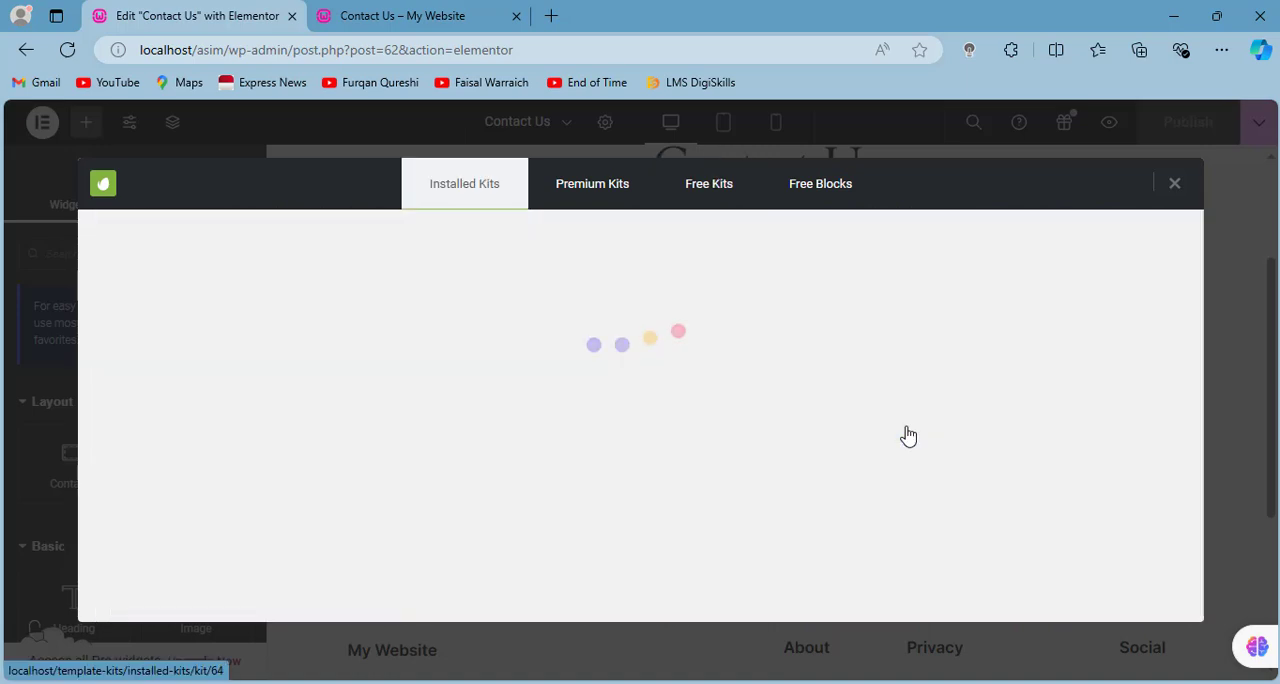
scroll(906, 434, "down", 3)
scroll(909, 434, "down", 2)
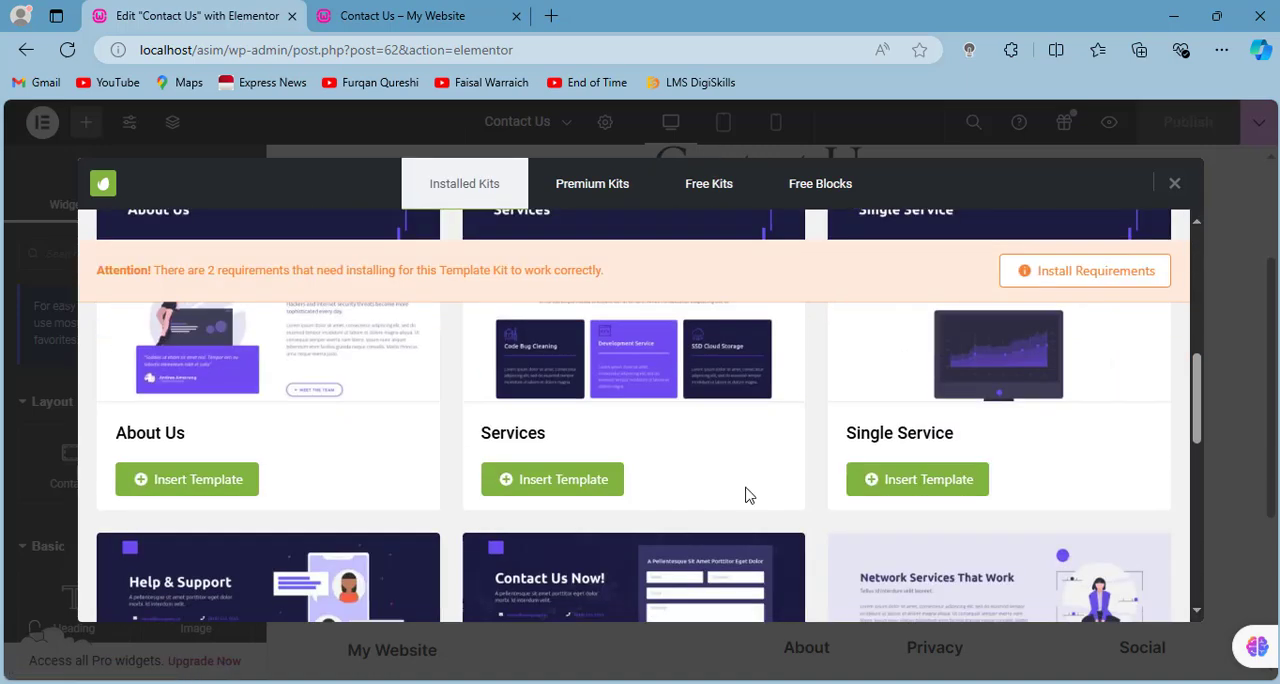
scroll(728, 490, "down", 4)
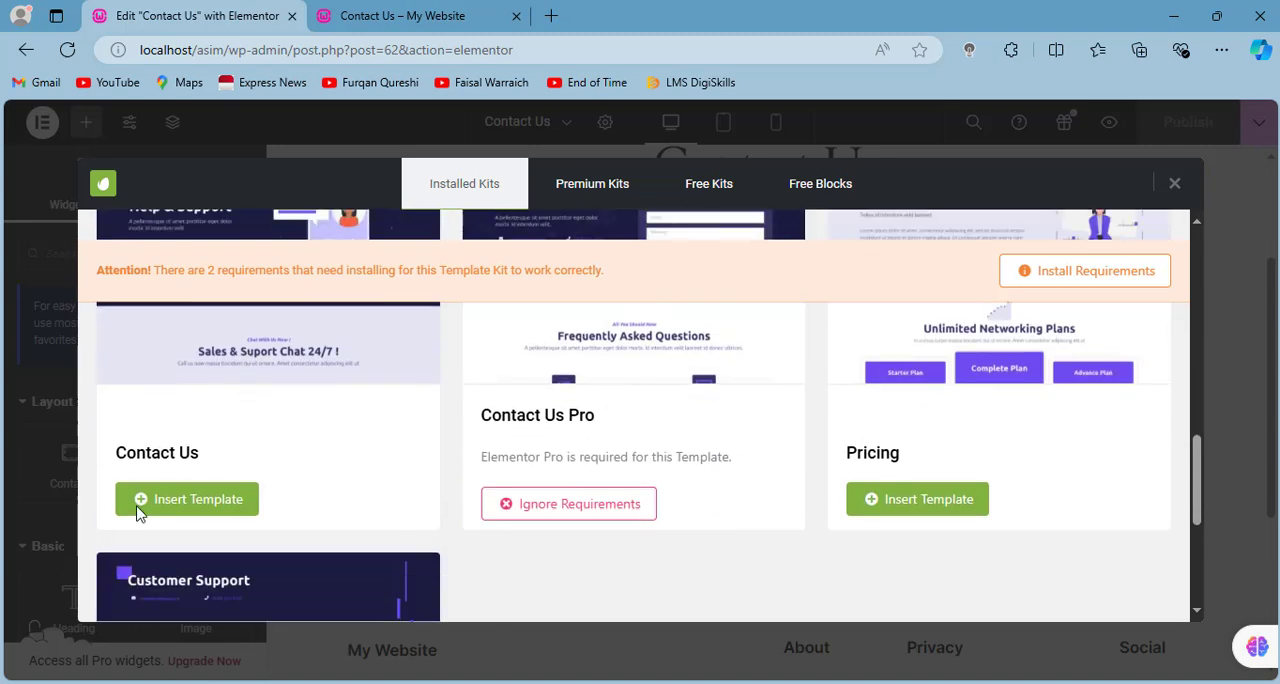
scroll(174, 514, "down", 4)
scroll(172, 506, "up", 4)
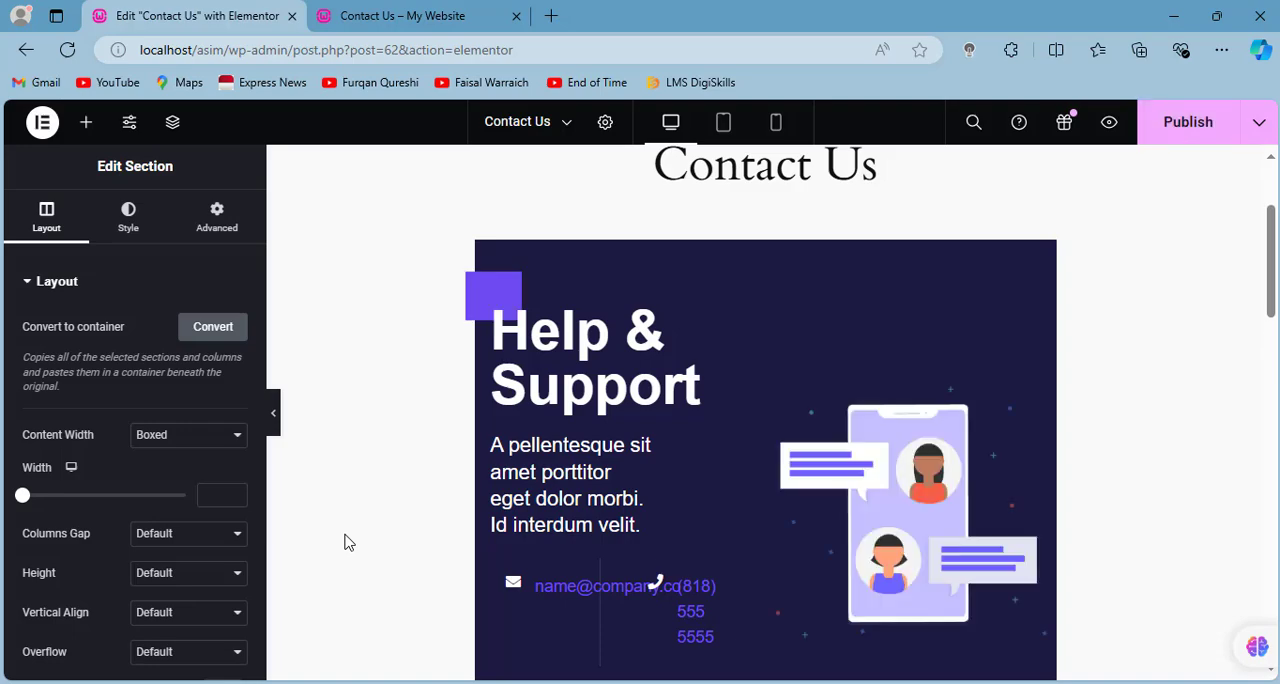
- Set the Contact Us page's layout to Elementor Full Width in its page settings and publish the page
scroll(614, 562, "down", 20)
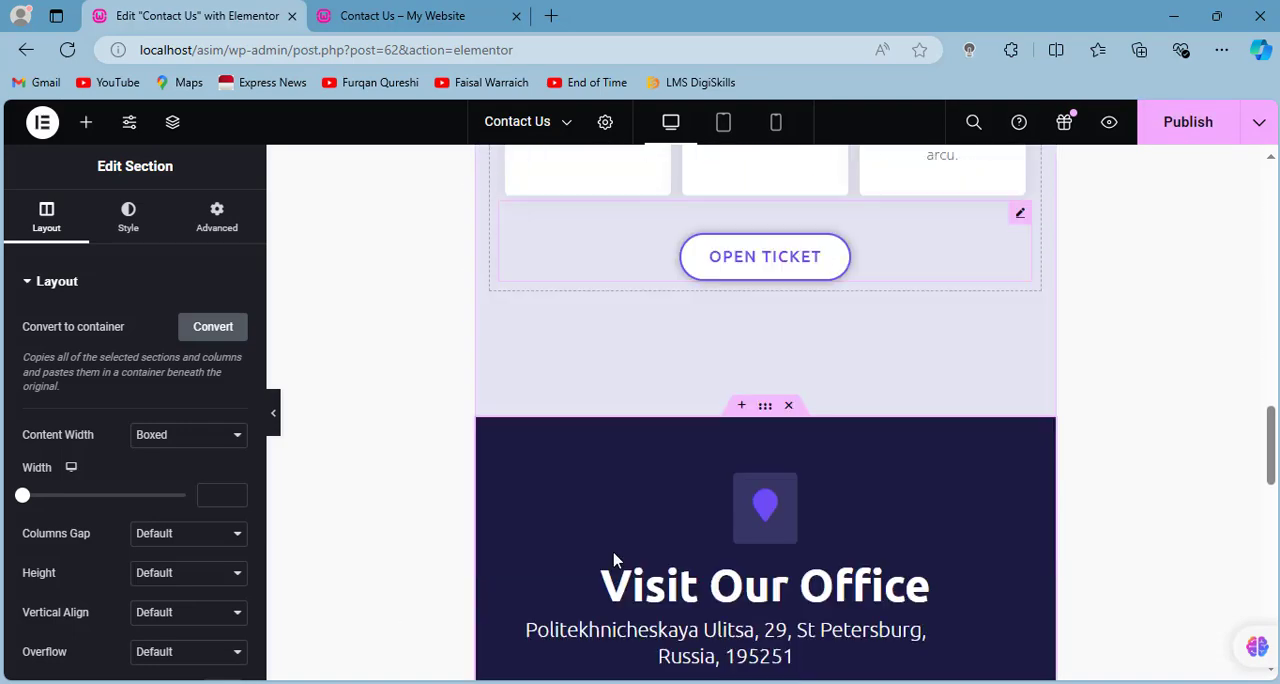
scroll(614, 562, "up", 15)
scroll(614, 562, "up", 10)
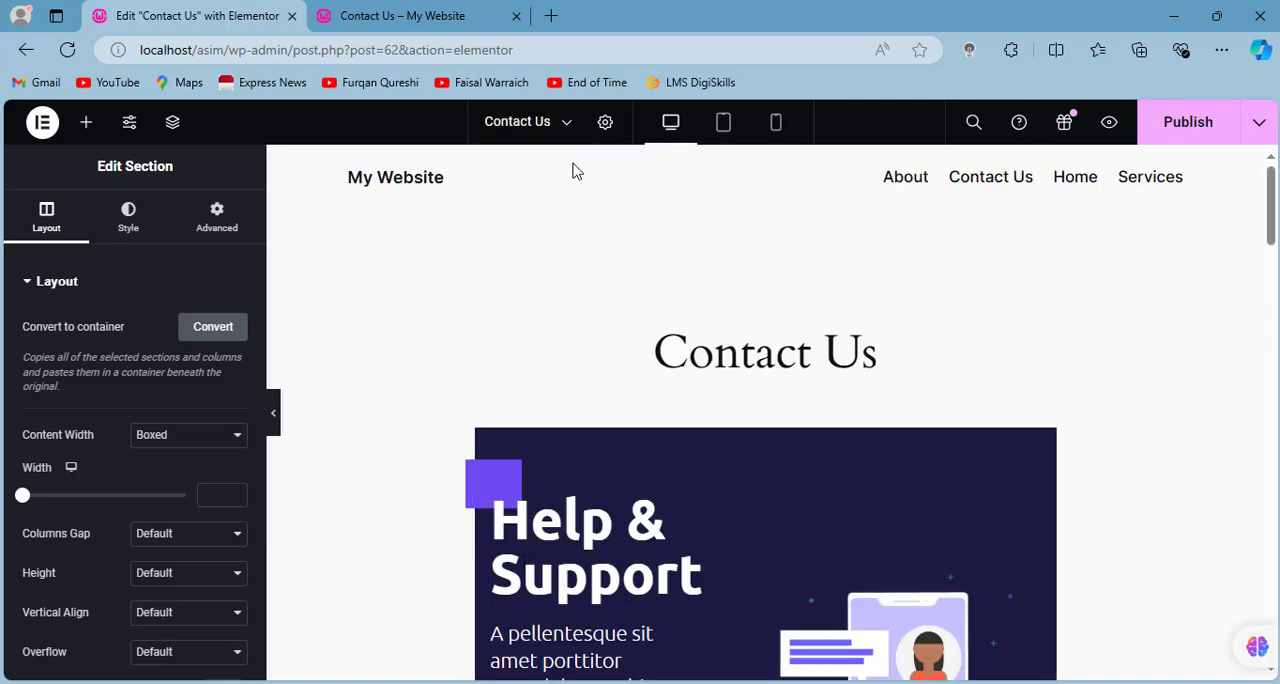
left_click(605, 128)
scroll(200, 520, "down", 3)
left_click(186, 596)
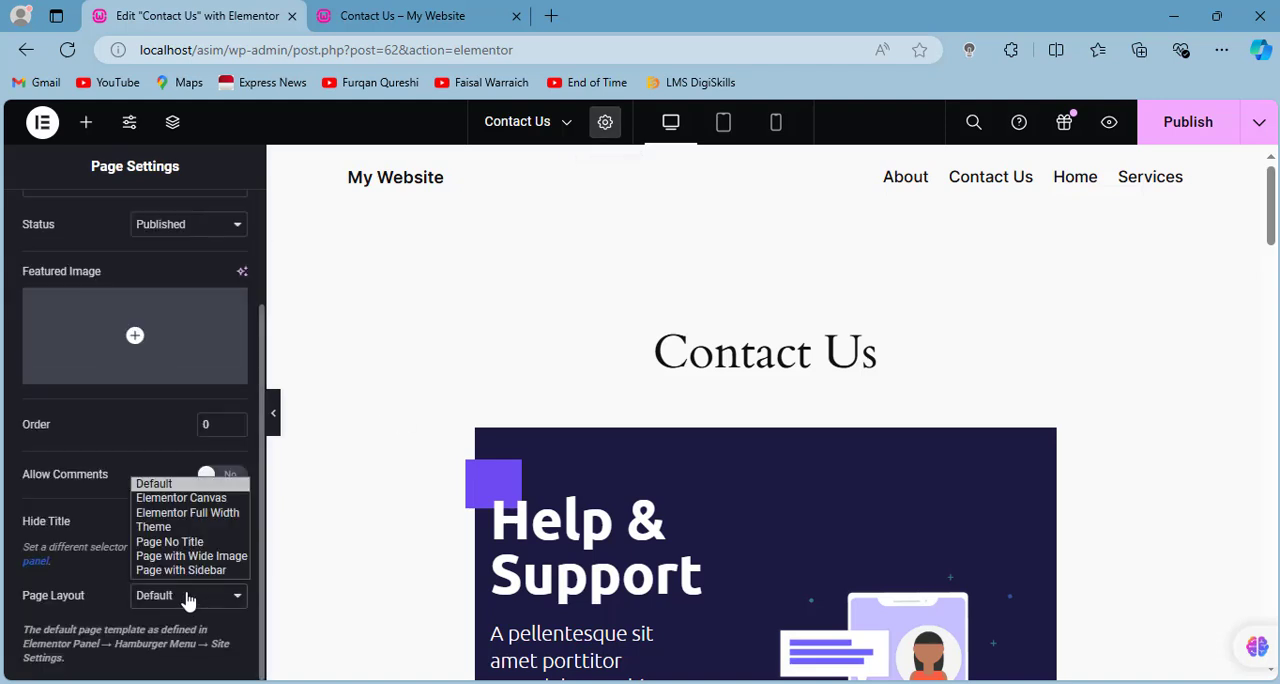
left_click(190, 513)
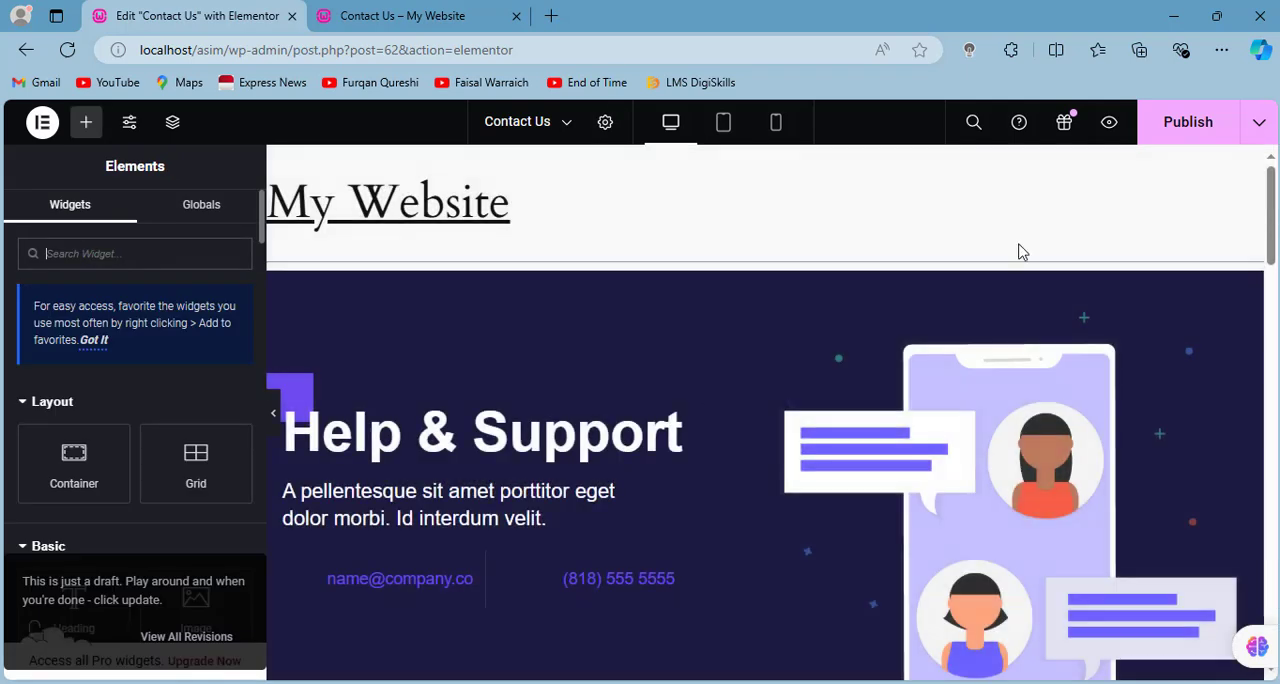
left_click(1184, 138)
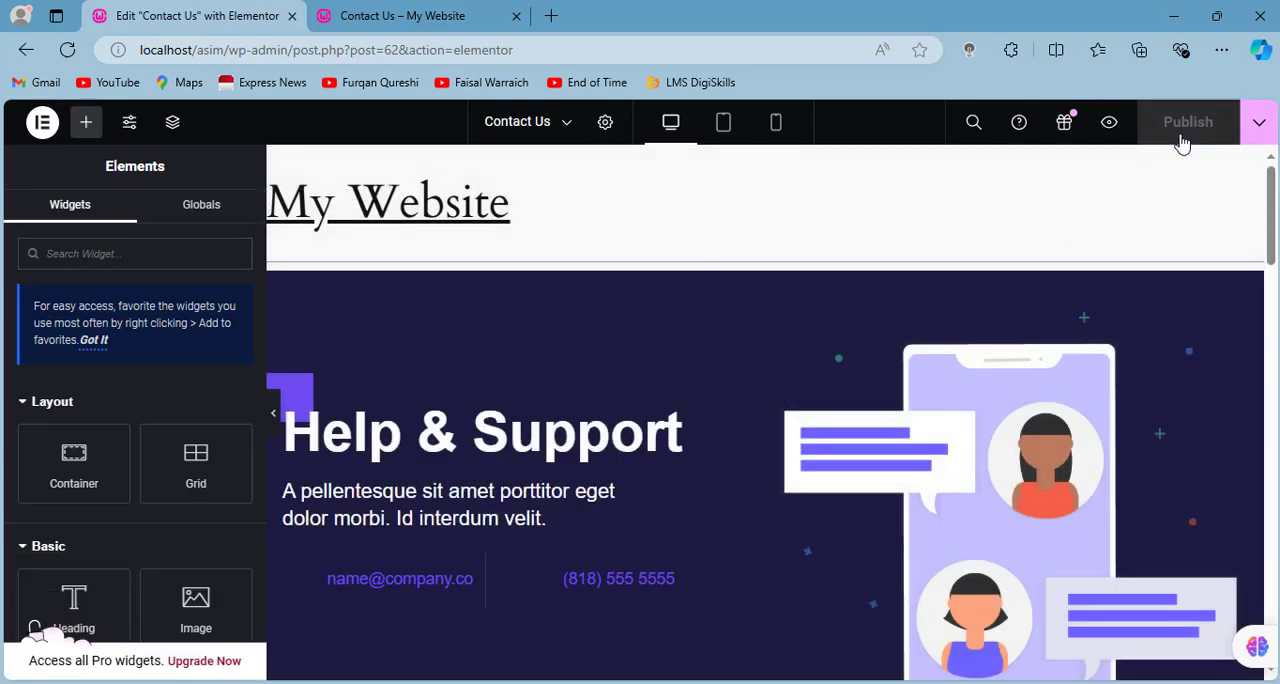
- Reload the live Contact Us page and review its sections down to the office map
left_click(422, 20)
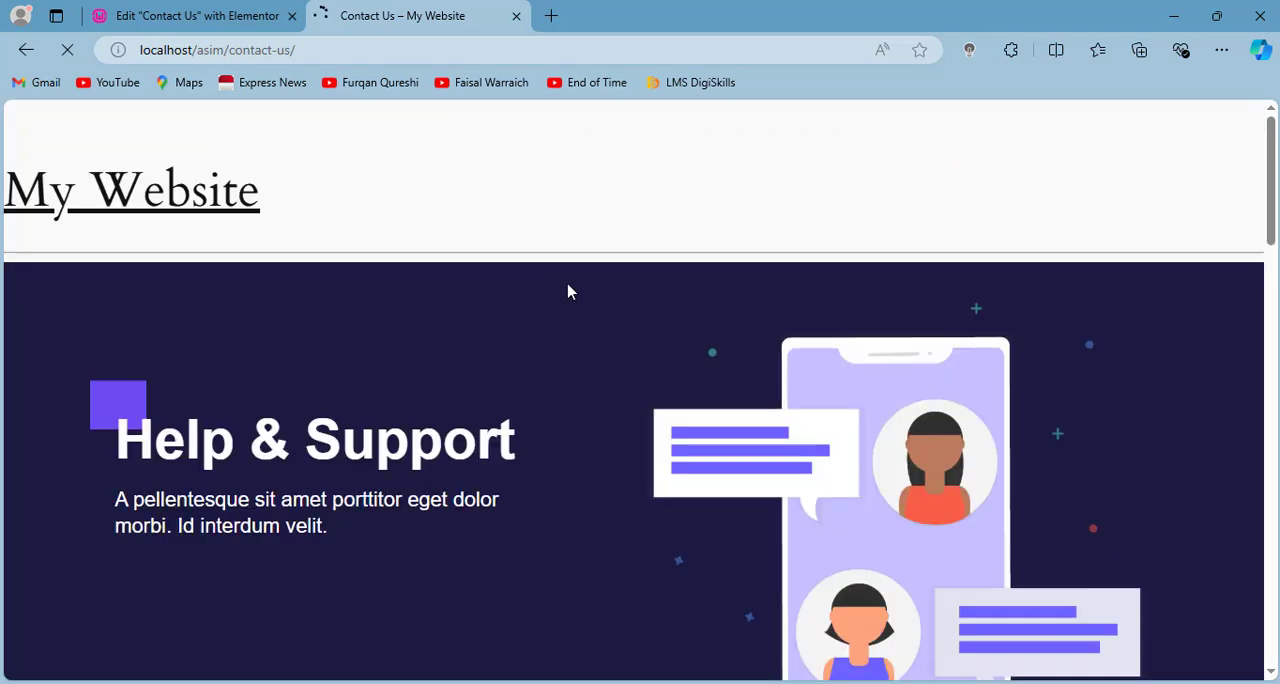
scroll(571, 292, "down", 2)
scroll(571, 292, "down", 10)
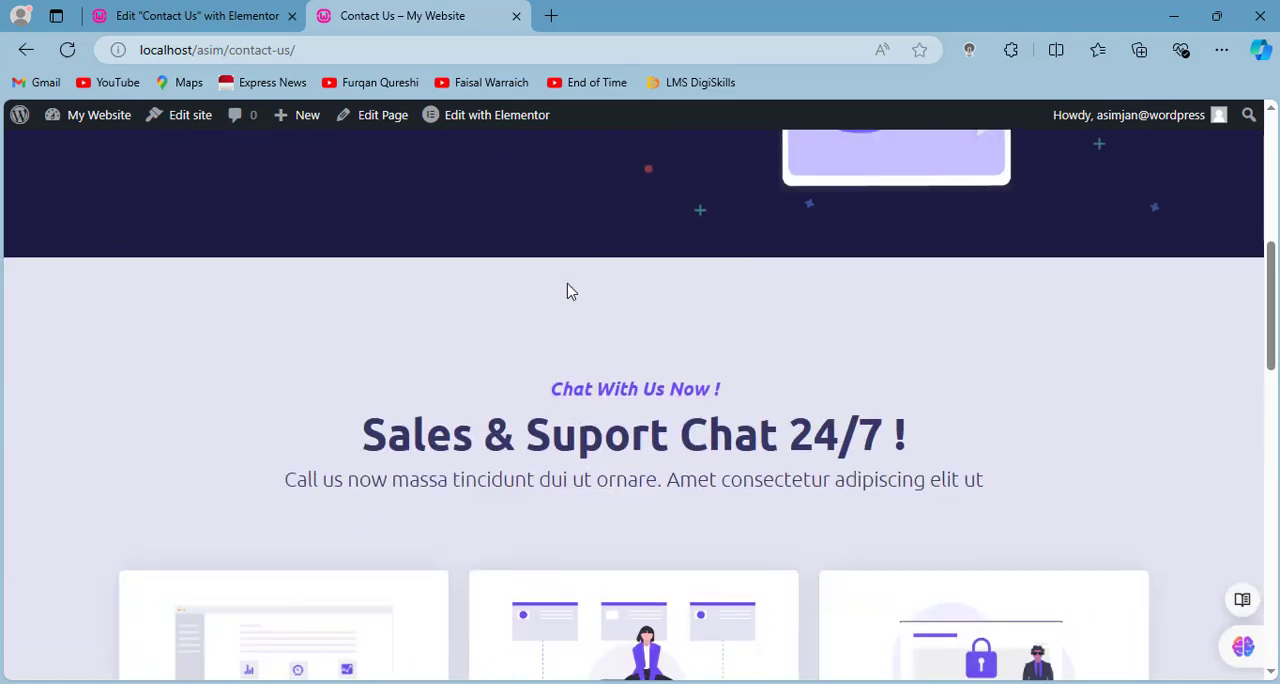
scroll(571, 292, "down", 6)
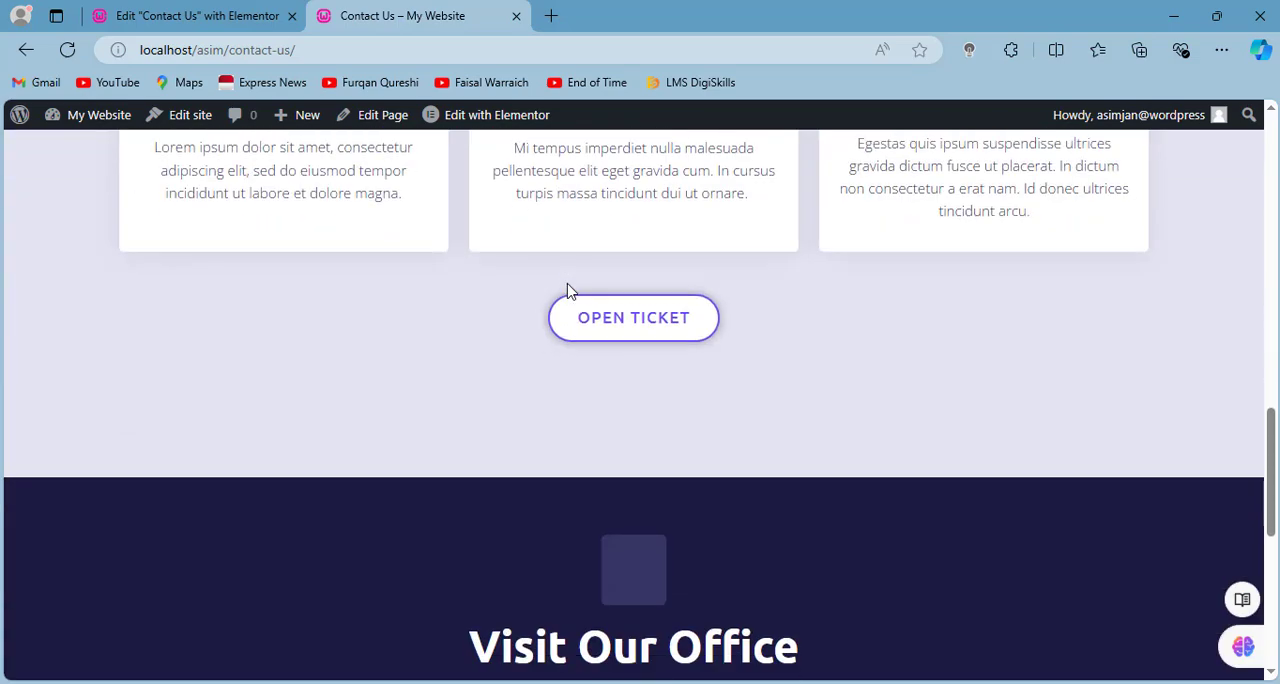
scroll(859, 404, "down", 2)
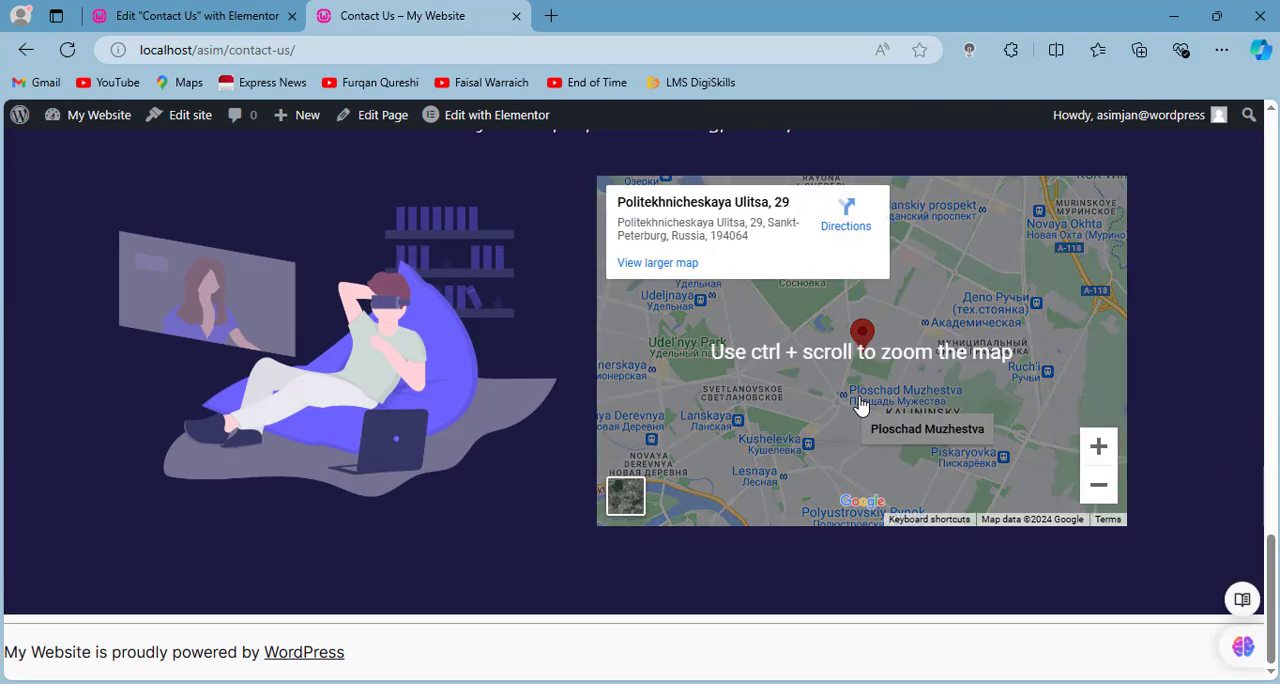